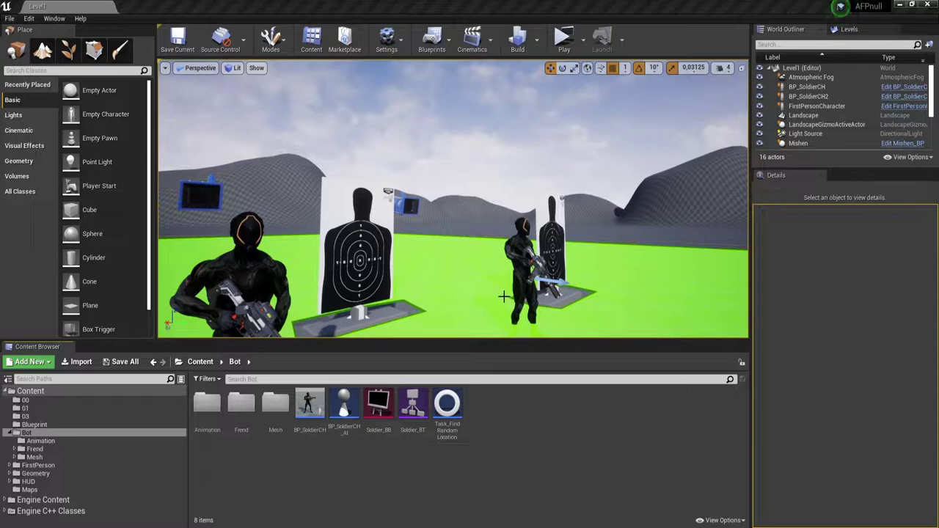
Step: Open the Soldier_BT behavior tree and bring the ROOT and Selector nodes into view
double_click(412, 398)
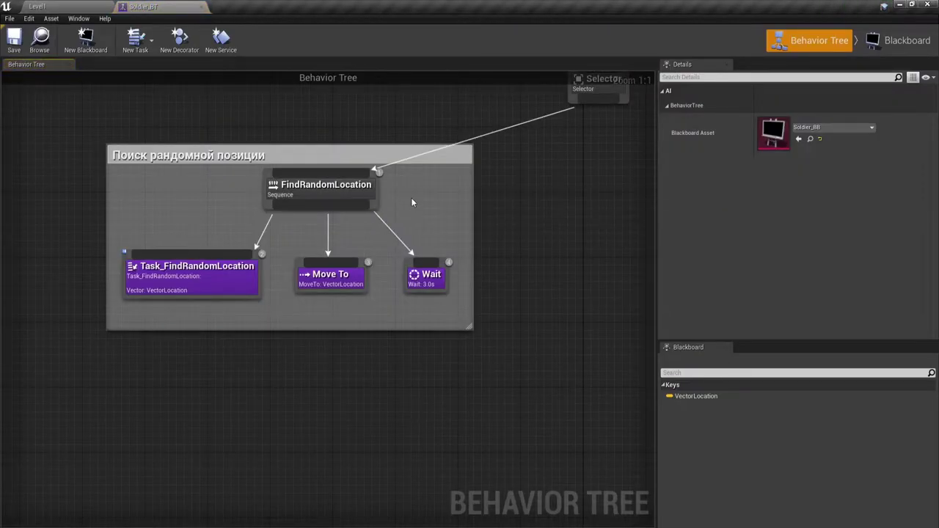
mouse_move(520, 188)
right_down()
mouse_move(381, 244)
mouse_move(424, 296)
right_up()
mouse_move(449, 275)
mouse_down()
mouse_move(411, 174)
mouse_move(386, 145)
mouse_up()
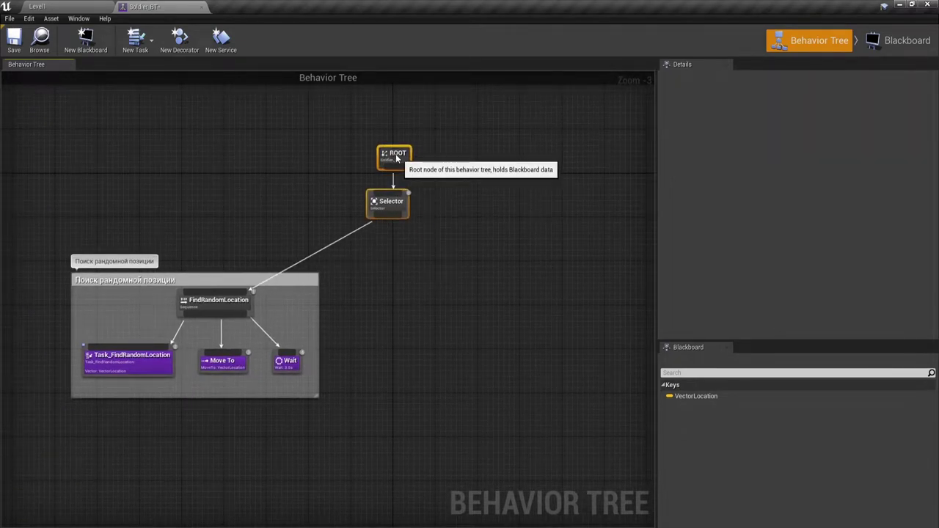
Step: Add a Sequence composite node wired beneath the Selector
right_click(387, 297)
drag(375, 209, 449, 278)
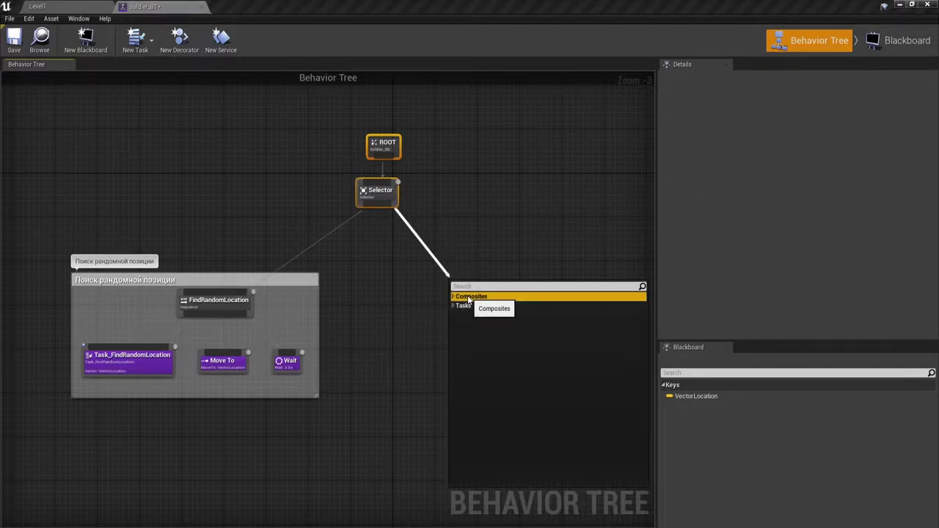
click(450, 297)
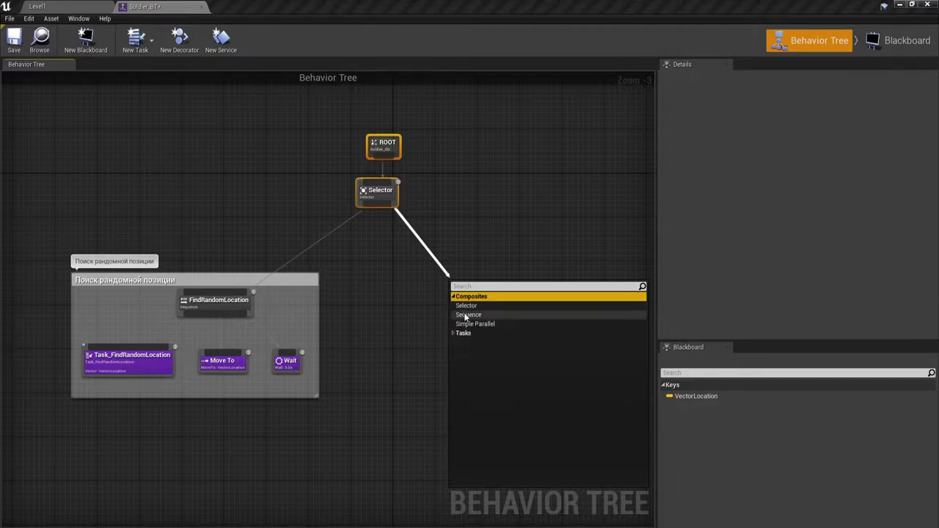
click(464, 316)
scroll(440, 336, up, 1)
Step: Name the new Sequence node SeePlayer in the Details panel
scroll(438, 335, up, 1)
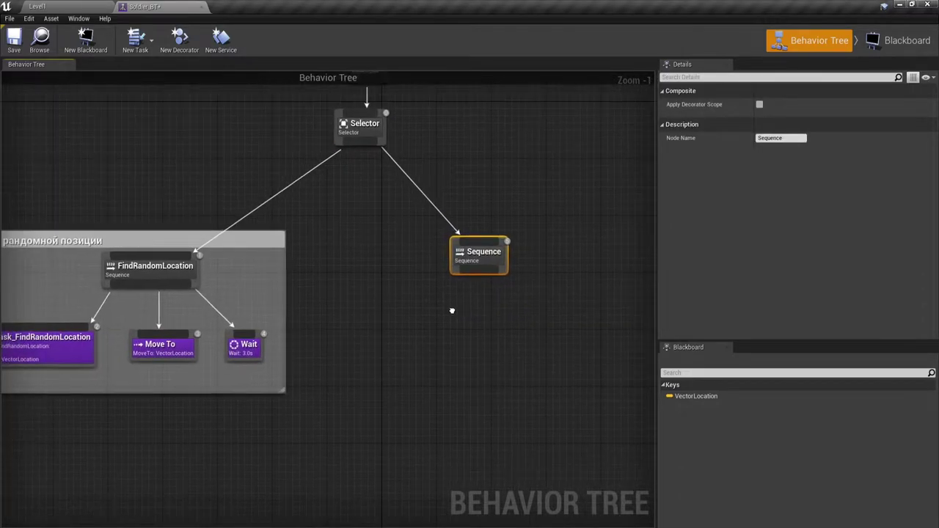
click(781, 138)
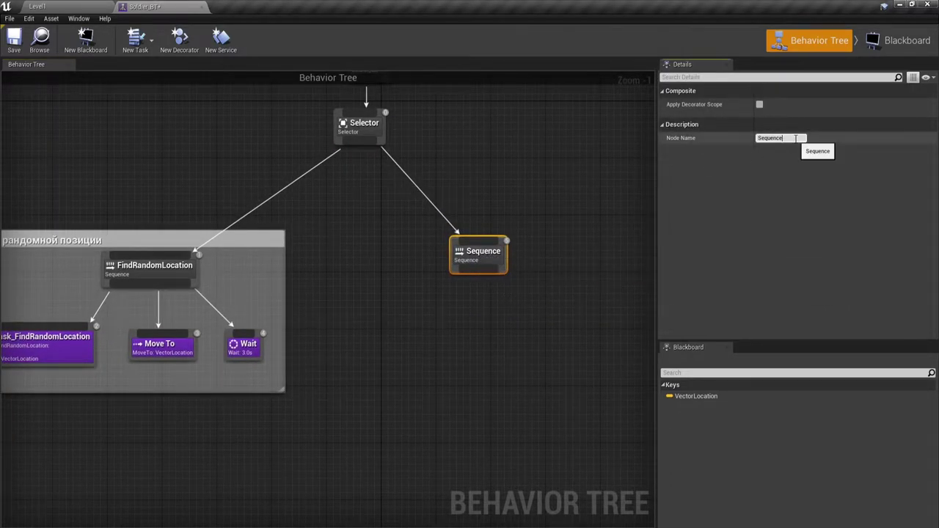
text(C)
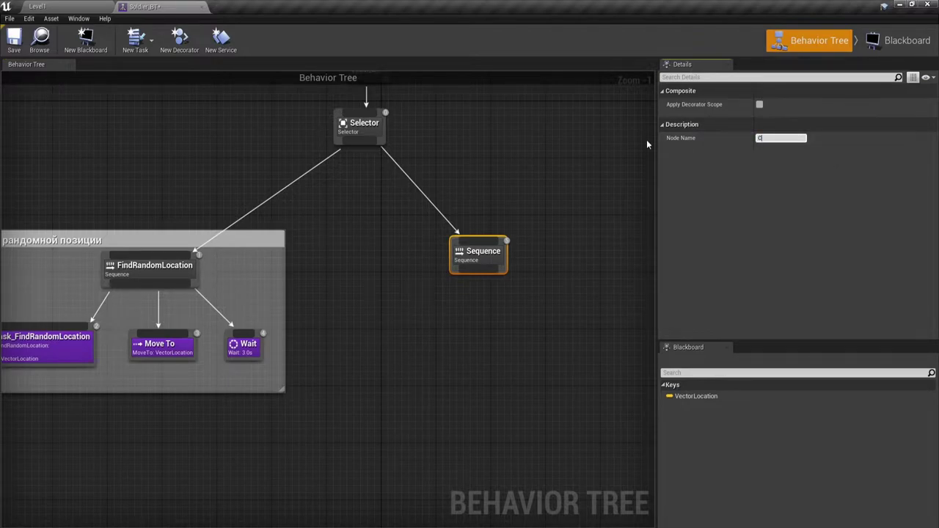
text(hasde)
key(BackSpace)
key(BackSpace)
key(BackSpace)
text(a)
text(se)
key(BackSpace)
key(BackSpace)
key(BackSpace)
key(BackSpace)
key(BackSpace)
key(BackSpace)
text(SeePl)
text(ayer)
key(Return)
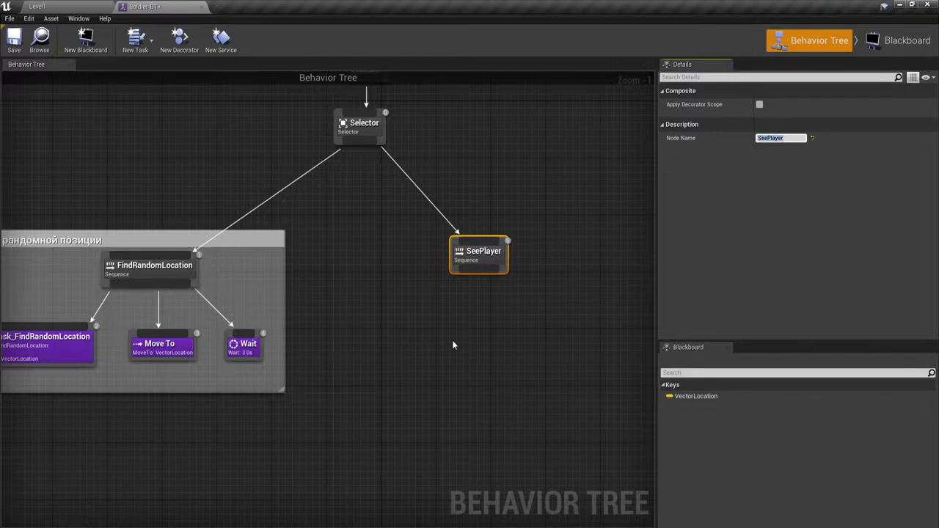
click(452, 340)
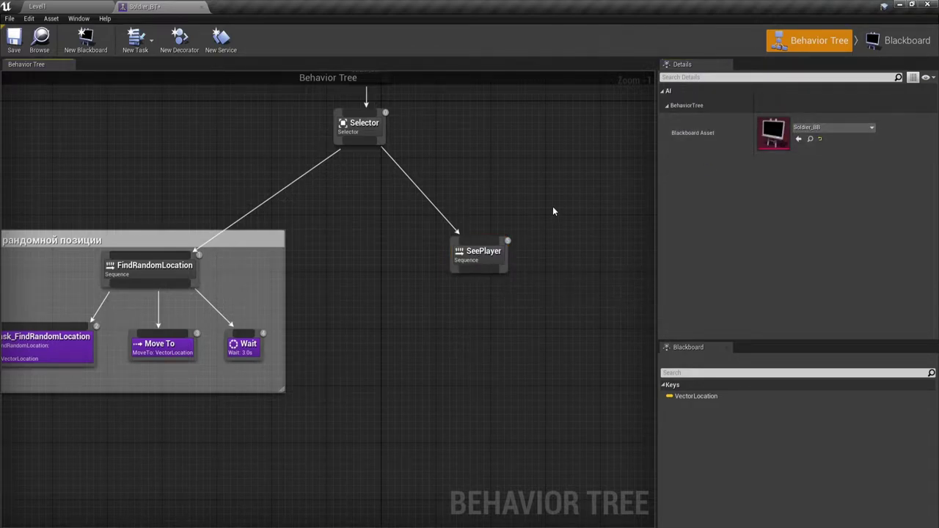
Step: Rename the SeePlayer node to ChasetoPlayer
click(477, 249)
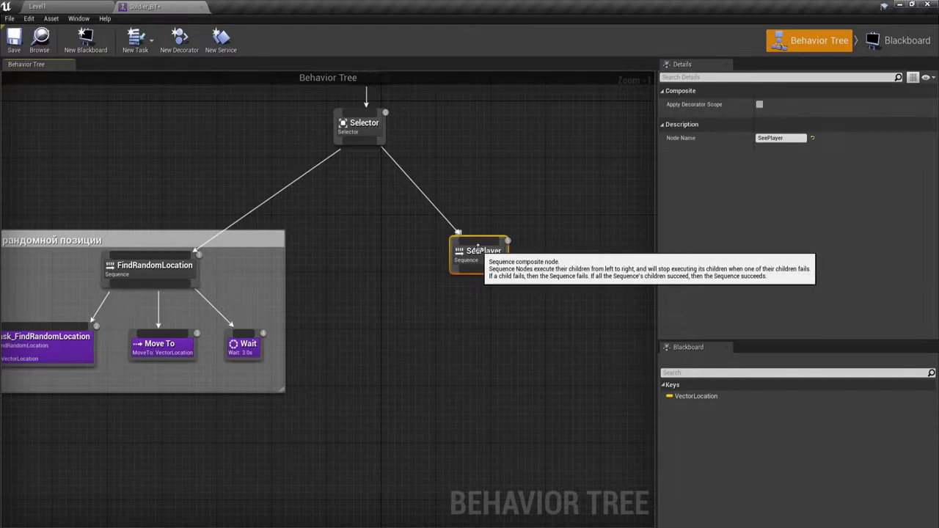
click(778, 138)
text(Chas)
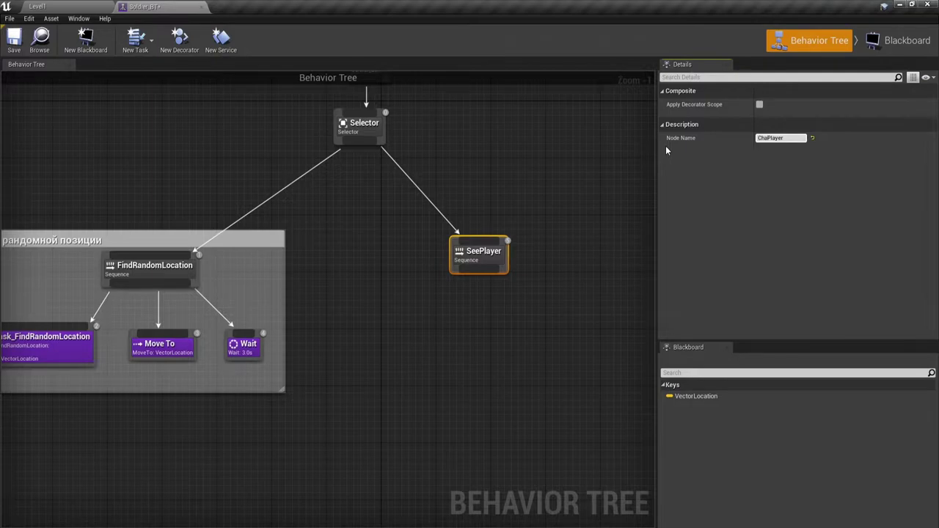
text(e)
key(Return)
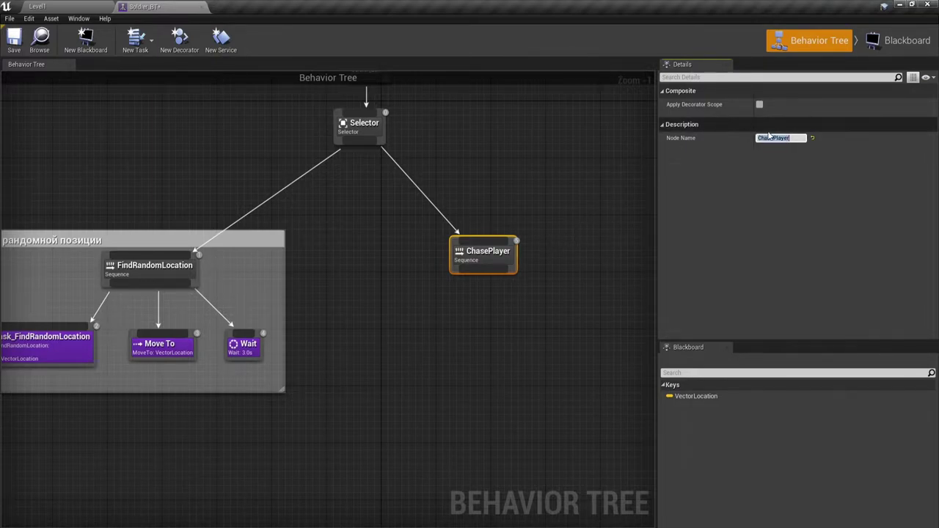
click(770, 156)
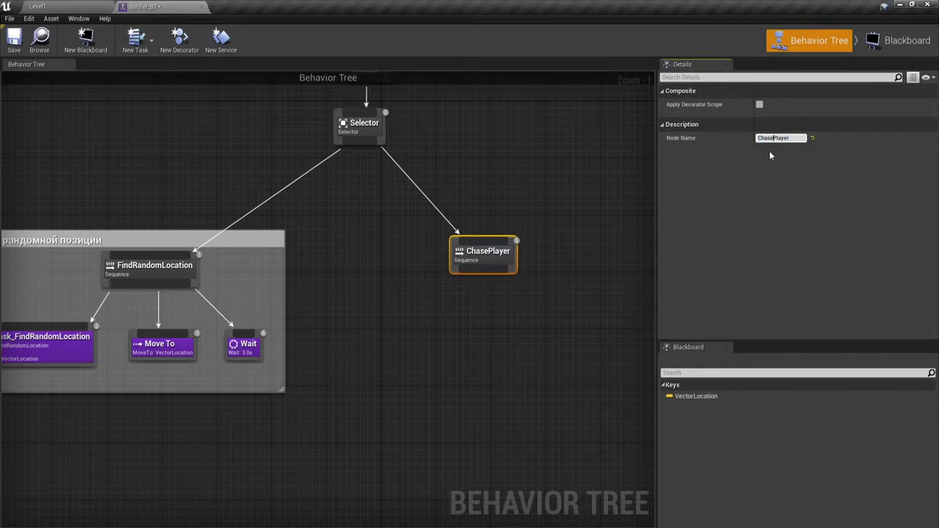
text(to)
key(Return)
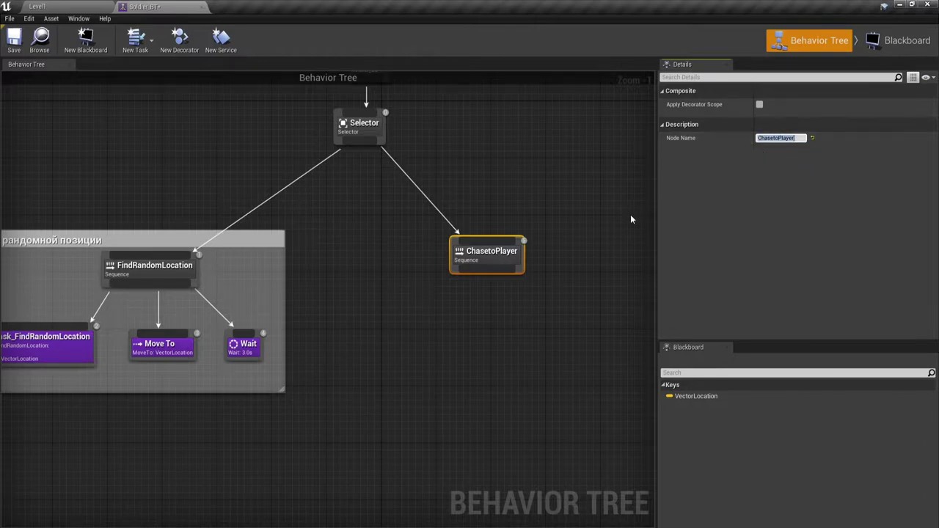
click(498, 297)
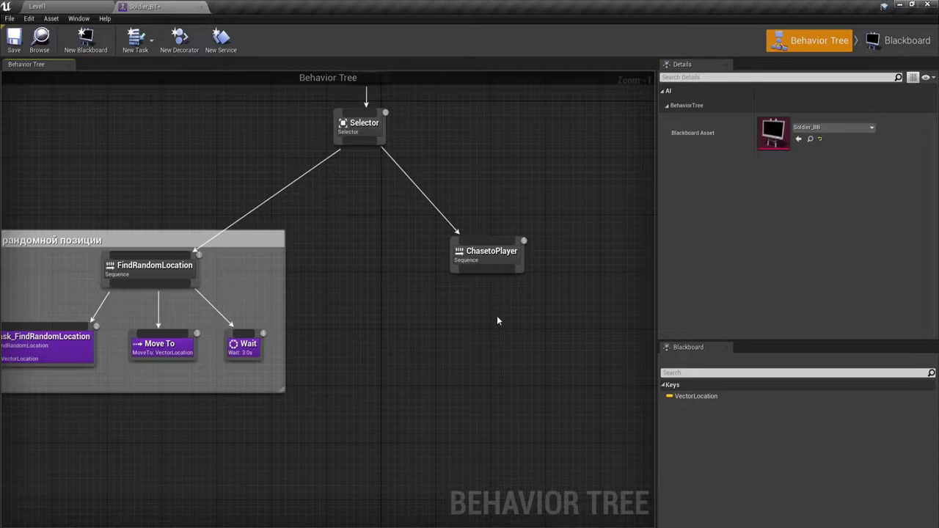
right_drag(496, 320, 452, 275)
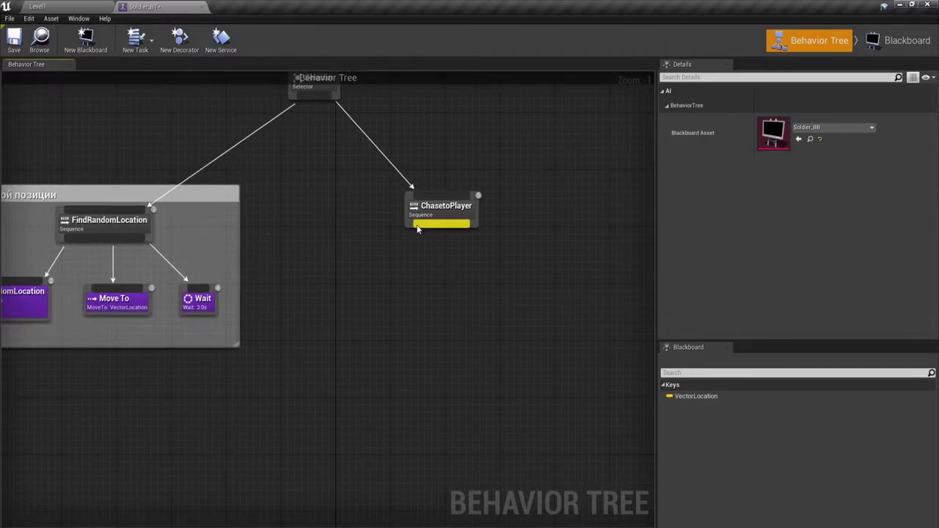
Step: Create a new task blueprint based on BTTask_BlueprintBase from the New Task menu
click(135, 44)
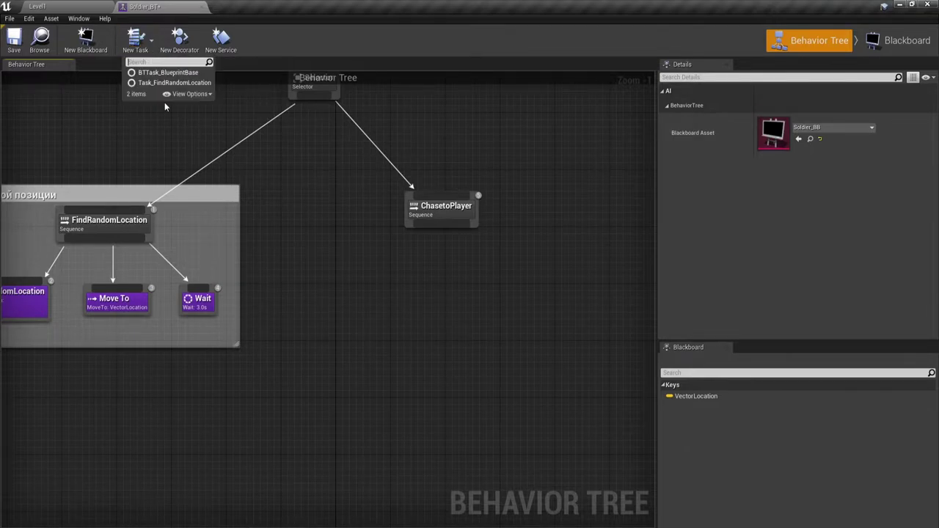
click(404, 251)
drag(414, 226, 393, 294)
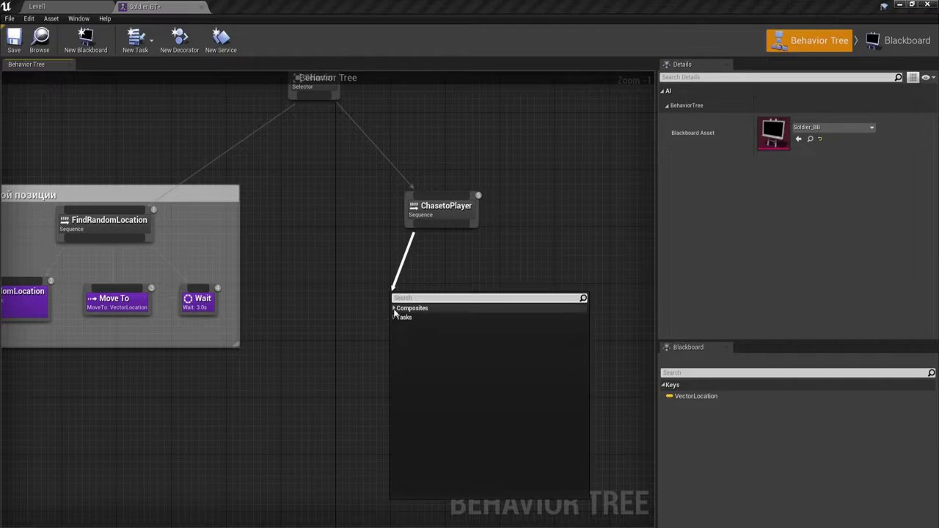
click(393, 317)
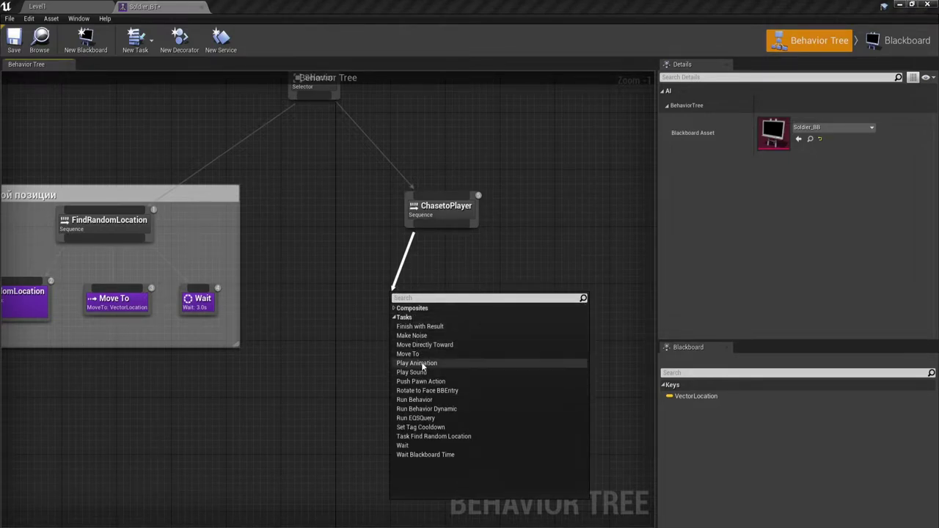
click(136, 36)
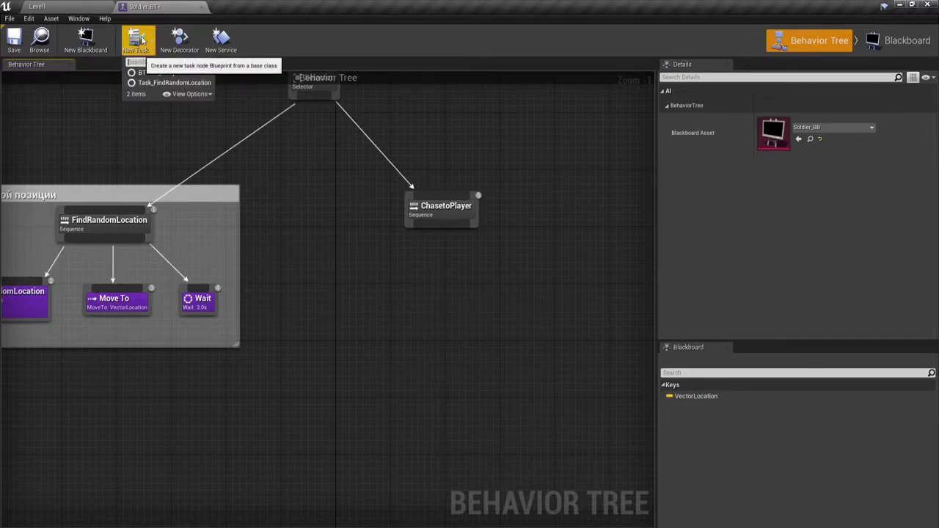
click(138, 38)
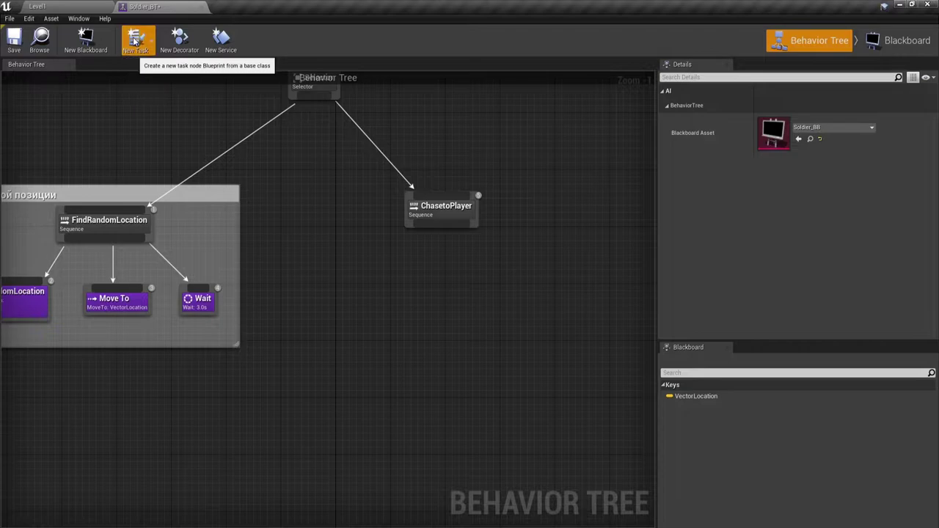
click(135, 33)
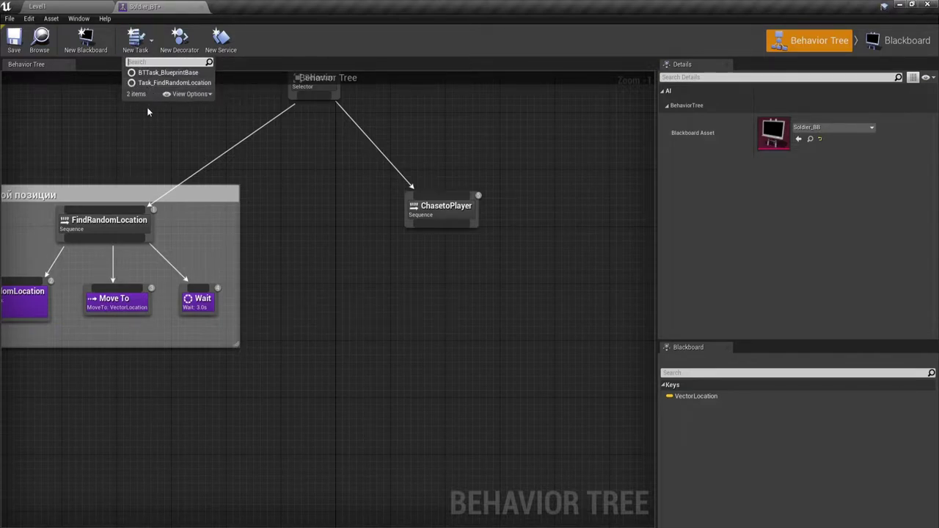
click(162, 73)
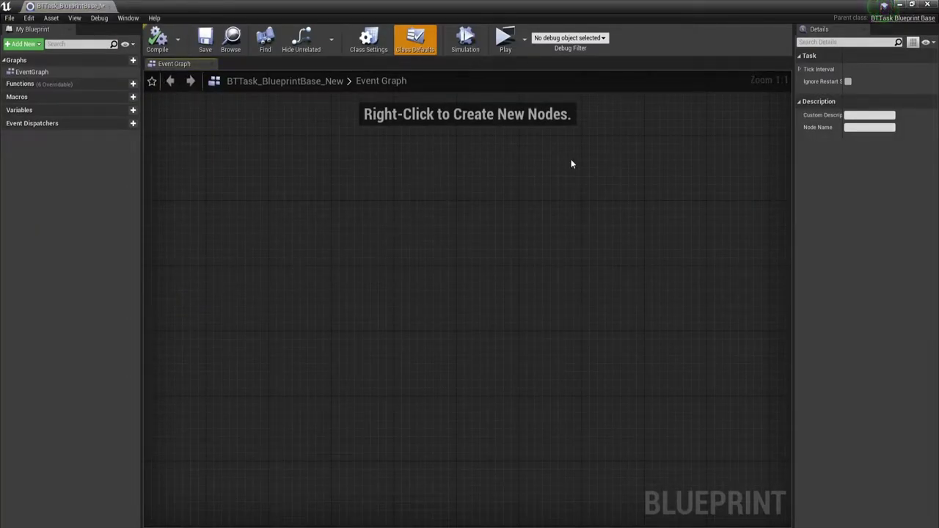
Step: Dock the BTTask_BlueprintBase_New editor into the main tab bar and return to Level1
drag(112, 6, 249, 7)
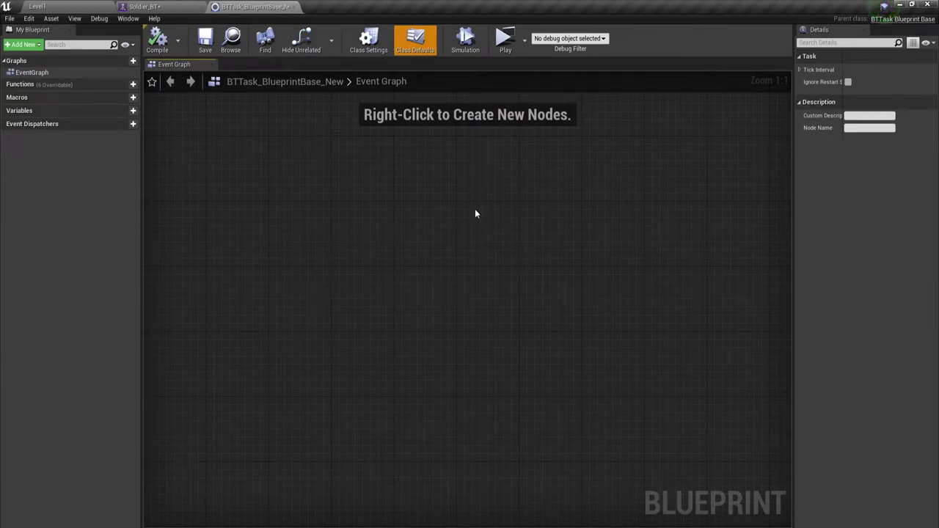
click(151, 7)
click(37, 5)
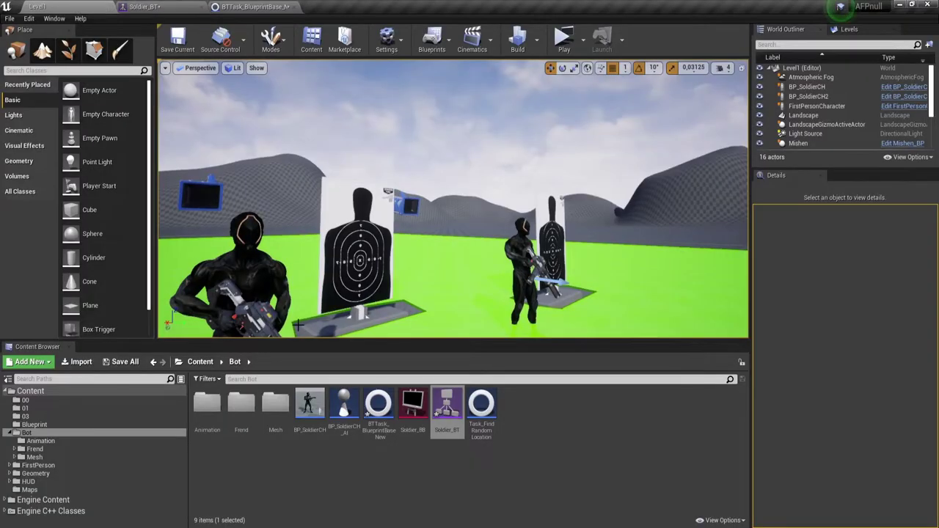
double_click(376, 401)
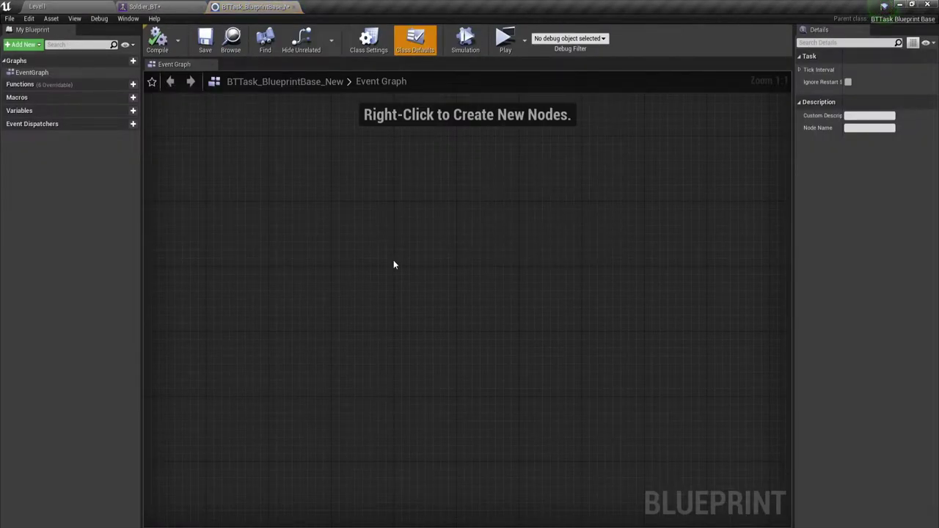
scroll(393, 265, up, 5)
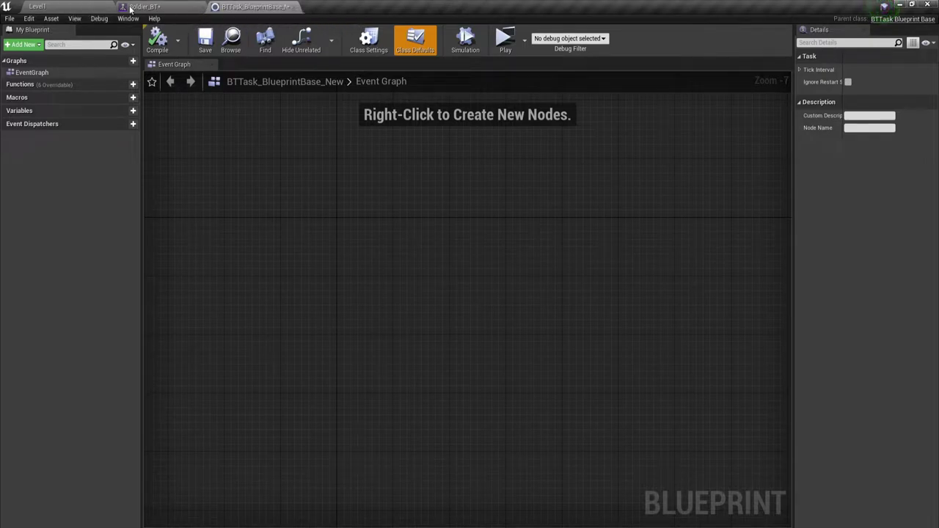
click(78, 7)
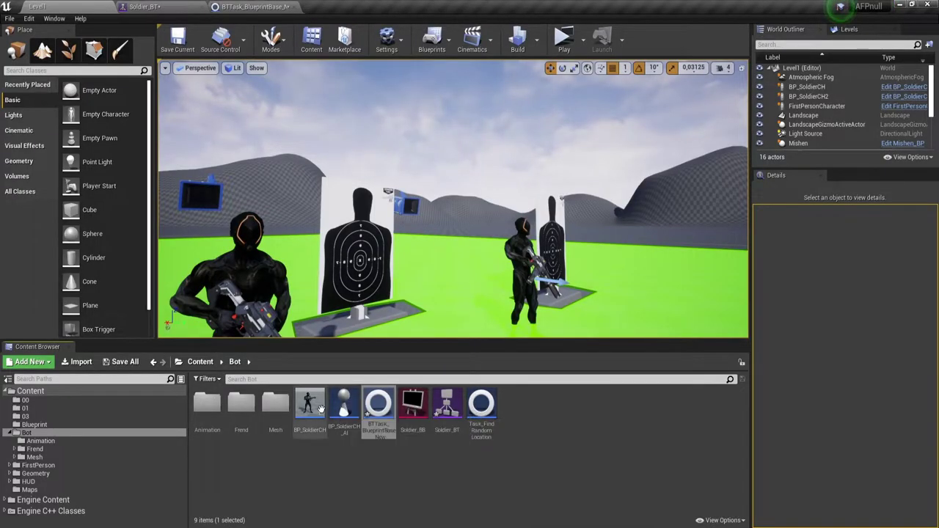
Step: Select Event Receive Execute AI and Finish Execute in the Task_FindRandomLocation graph
double_click(482, 403)
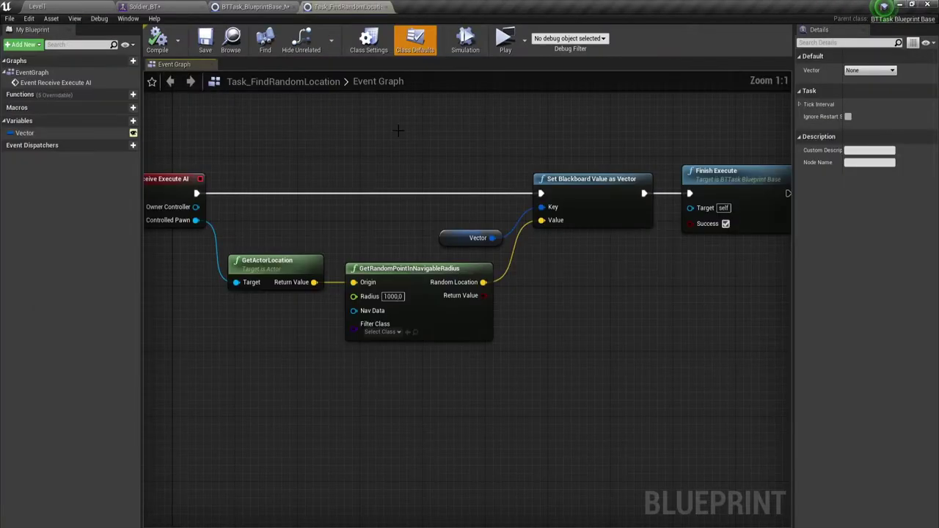
right_drag(380, 152, 405, 156)
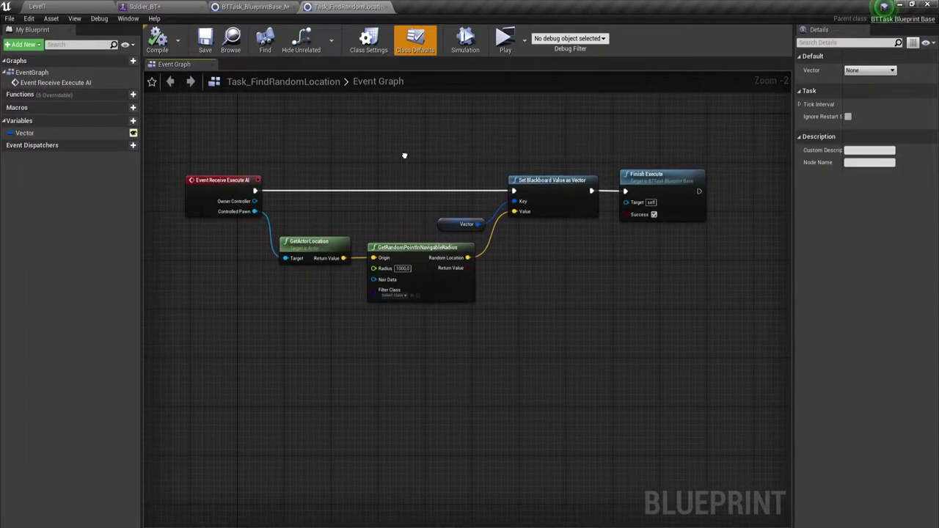
drag(195, 242, 212, 220)
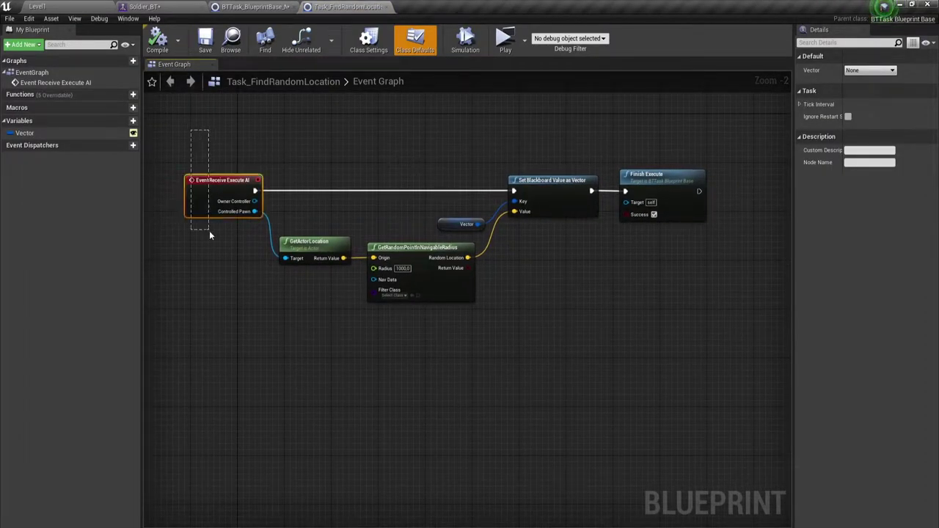
ctrl+click(657, 195)
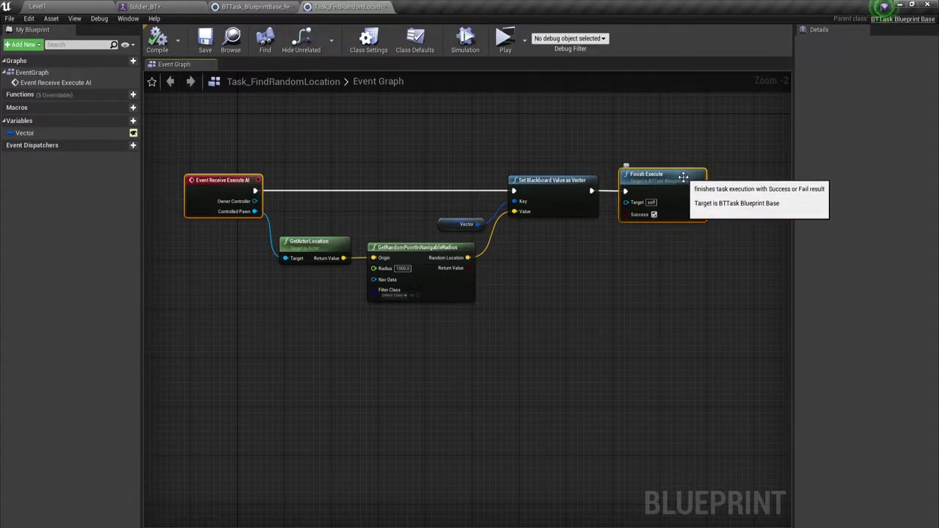
Step: Paste both nodes into the BTTask_BlueprintBase_New event graph
click(250, 6)
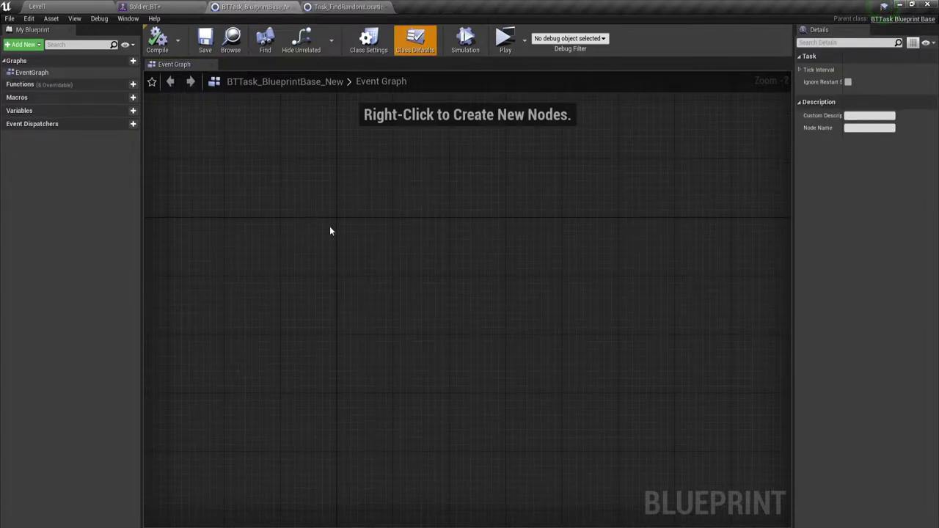
key(ctrl+v)
scroll(334, 235, up, 3)
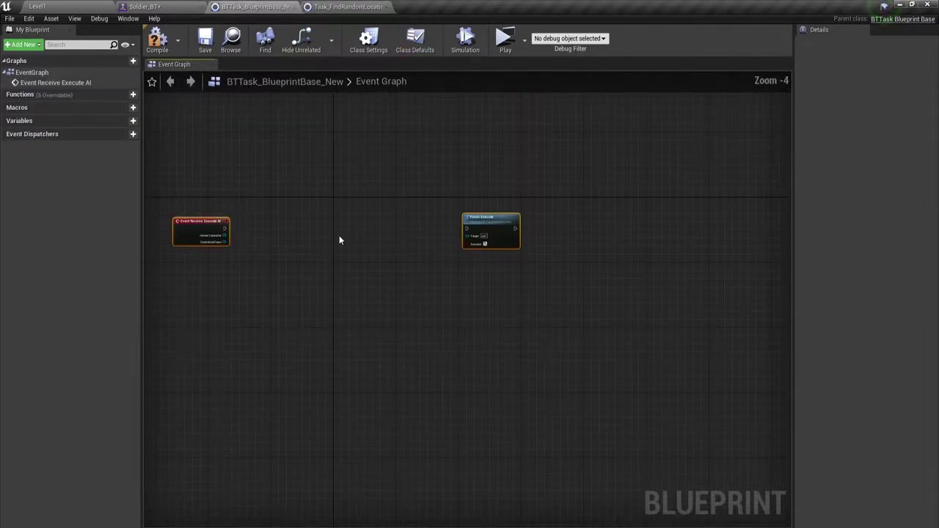
right_drag(340, 239, 504, 246)
scroll(443, 239, up, 3)
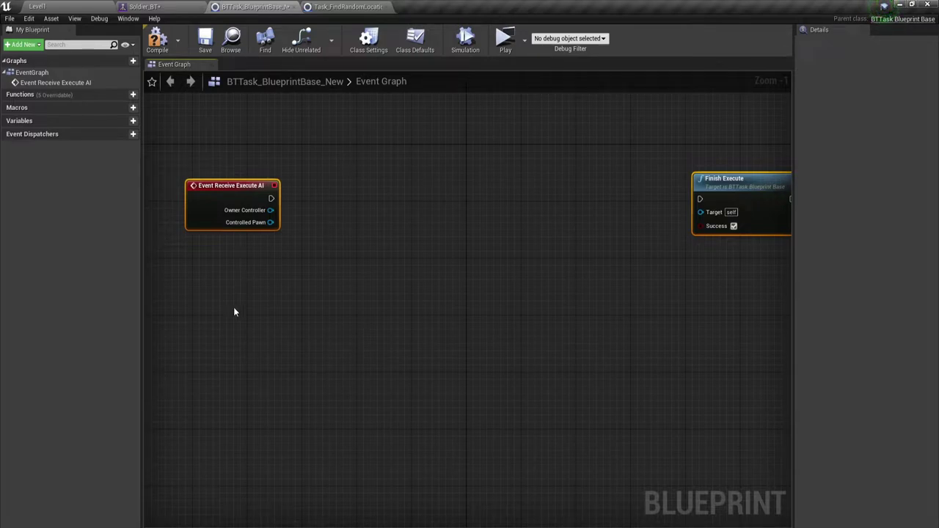
Step: Add a Get Player Character node to the event graph
right_click(217, 151)
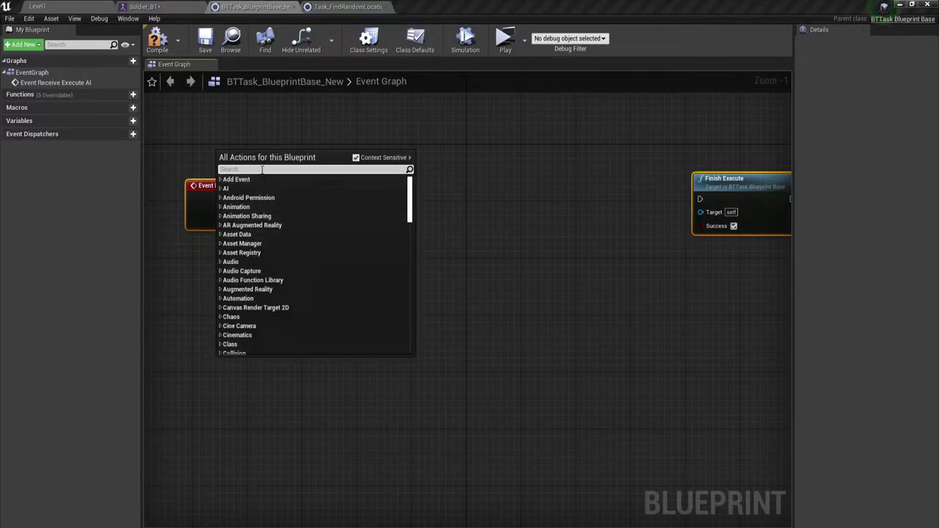
text(get)
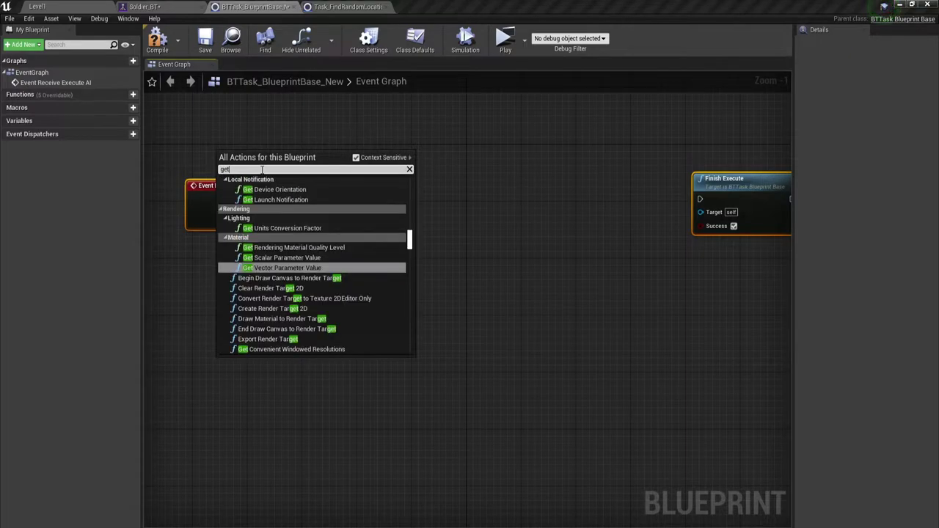
text( play)
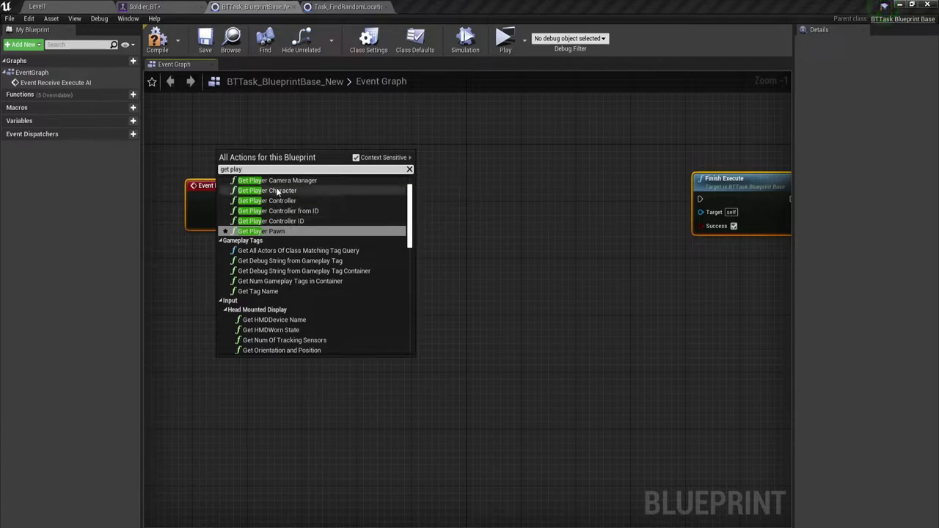
click(276, 190)
Step: Add a GetActorLocation node fed by Get Player Character's Return Value
mouse_move(292, 368)
mouse_down()
mouse_move(257, 332)
mouse_move(338, 321)
mouse_up()
text(get)
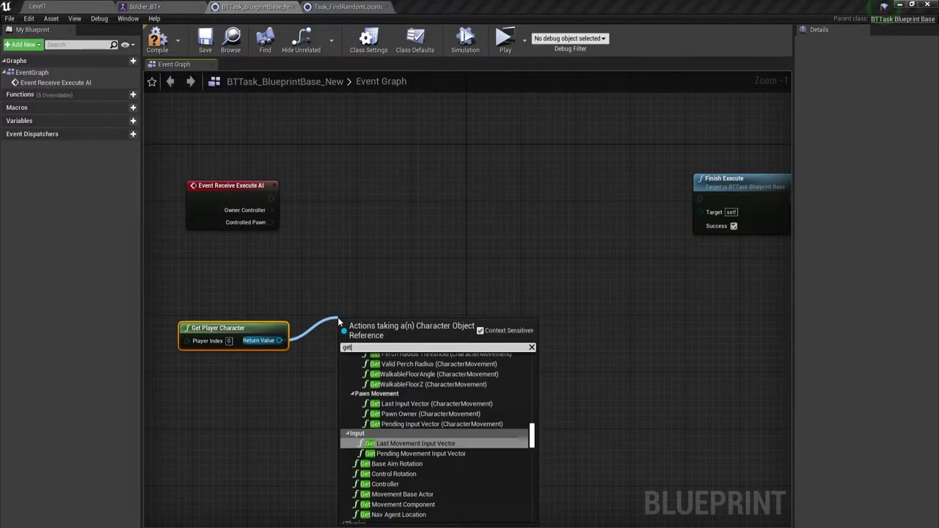
text( actr)
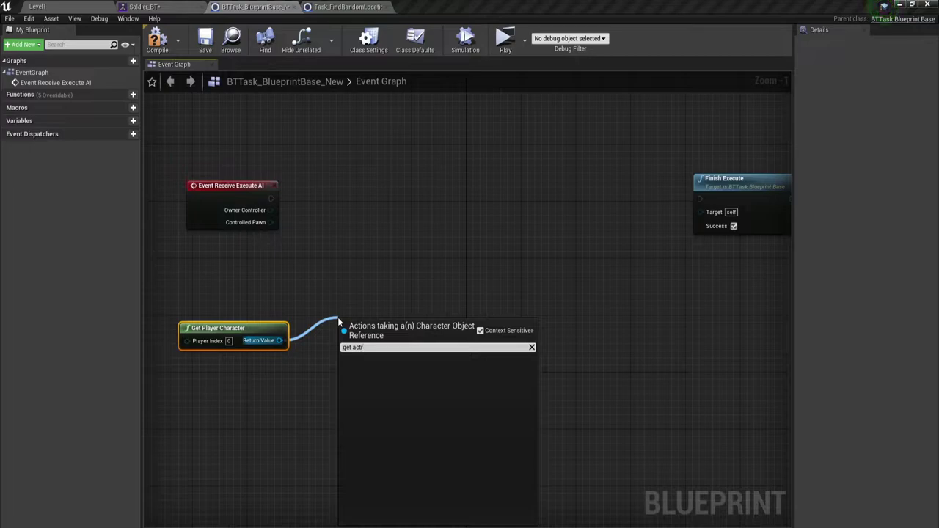
key(BackSpace)
key(BackSpace)
key(BackSpace)
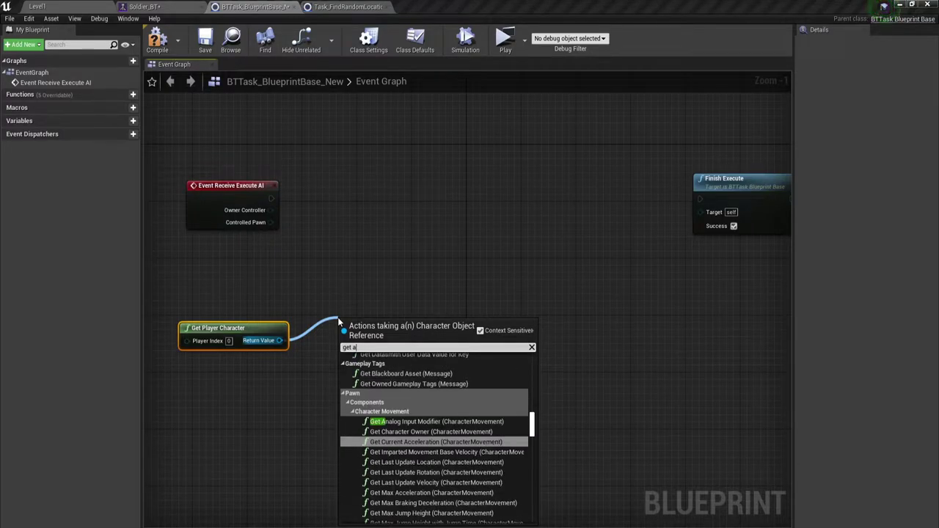
text(ctro)
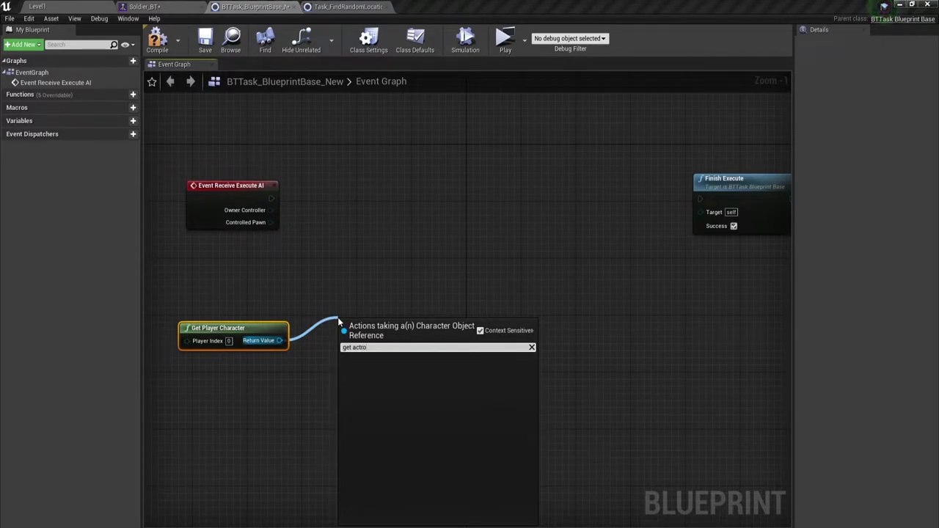
key(BackSpace)
key(BackSpace)
text(o)
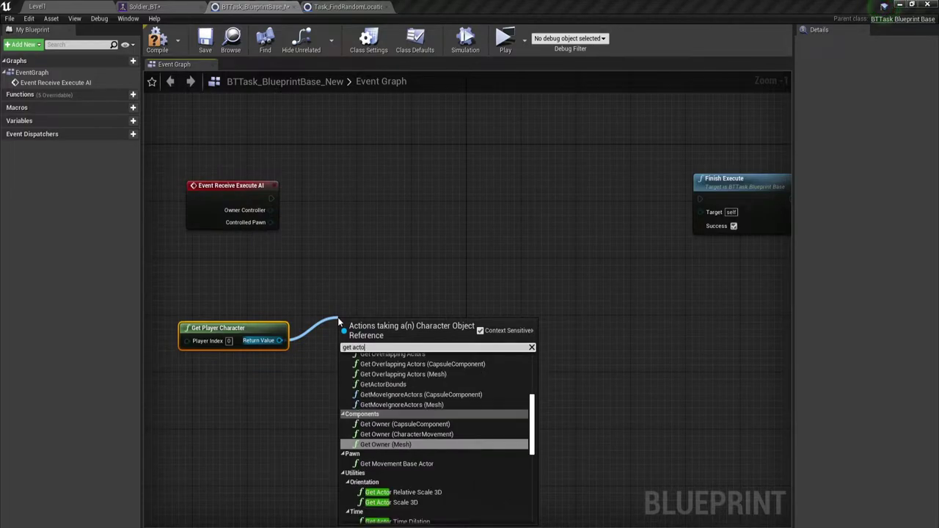
scroll(422, 443, down, 3)
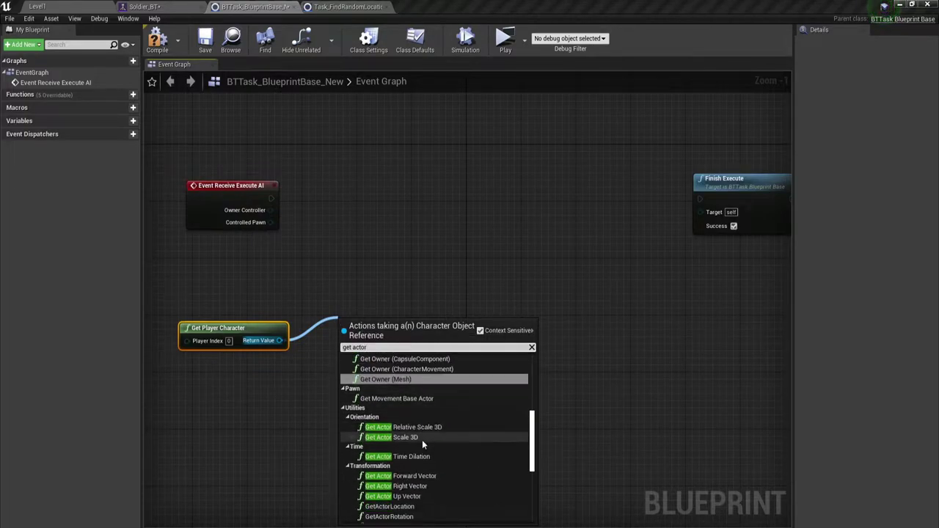
scroll(422, 445, down, 3)
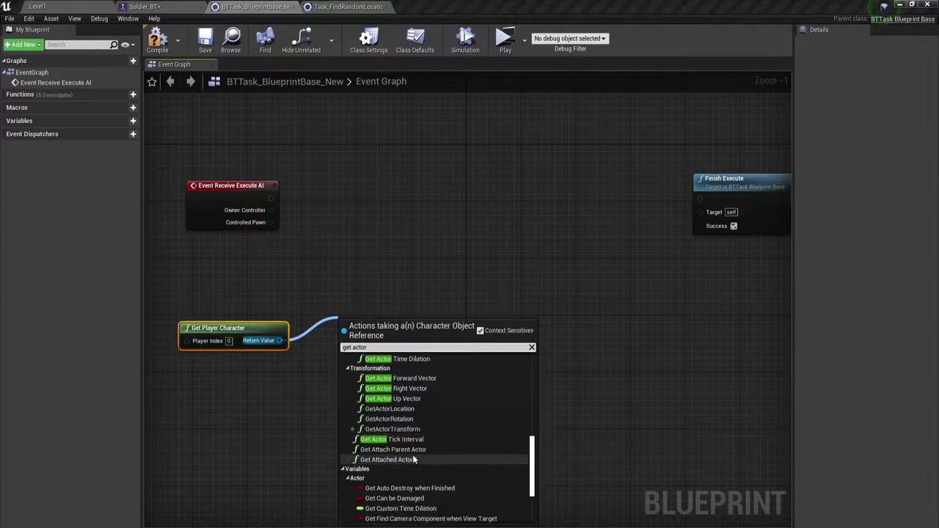
scroll(412, 454, down, 3)
scroll(412, 454, up, 3)
scroll(412, 454, up, 3)
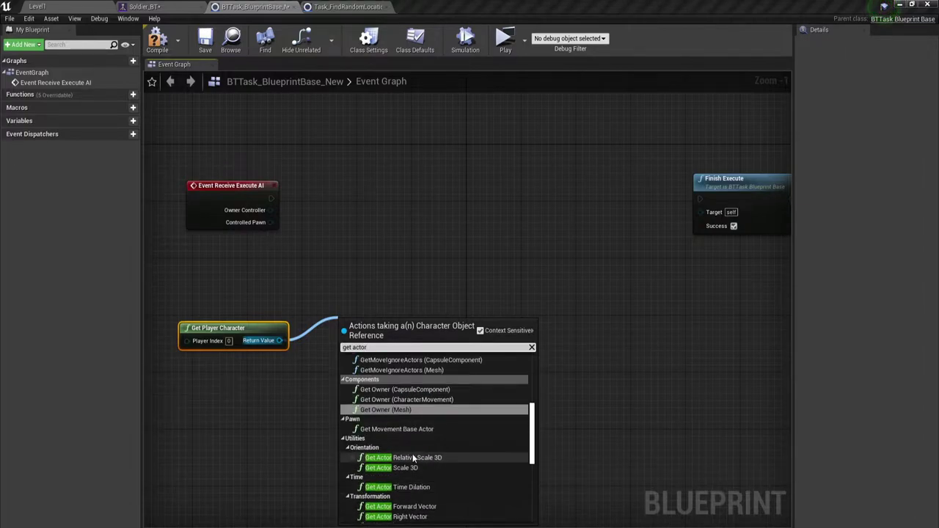
scroll(412, 453, up, 3)
scroll(413, 453, up, 1)
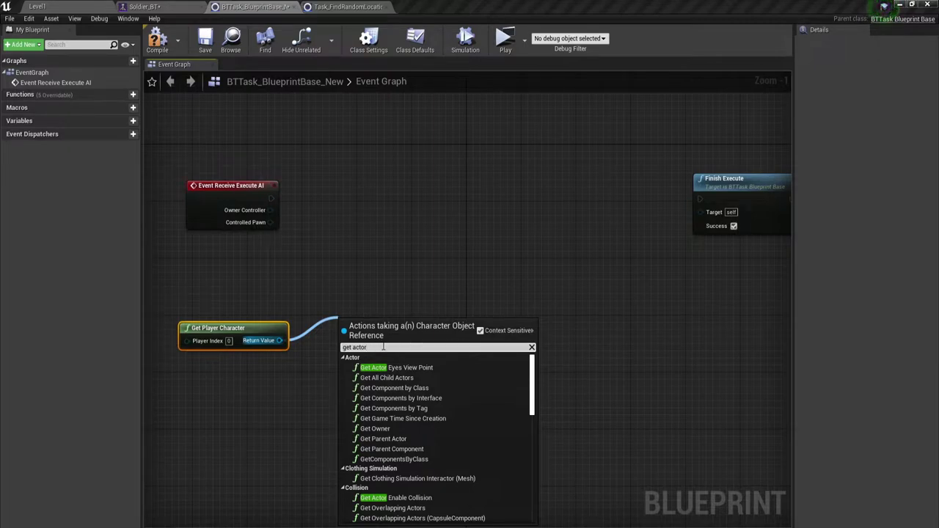
text(Lo)
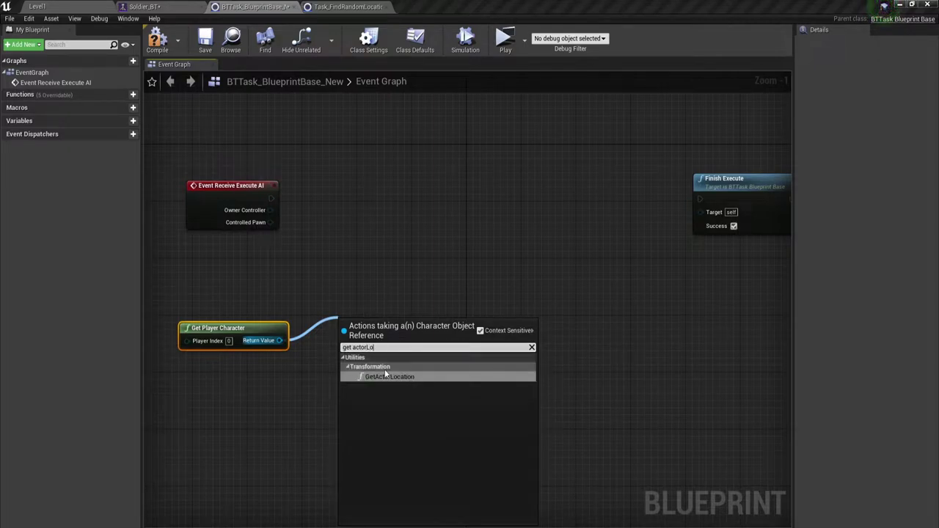
click(386, 377)
drag(373, 328, 339, 327)
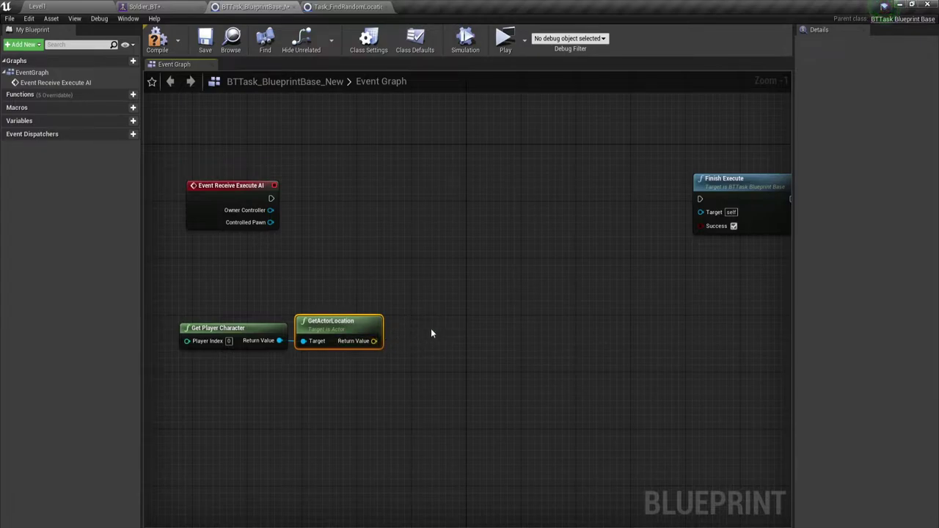
Step: Add GetRandomPointInNavigableRadius with GetActorLocation wired into its Origin
right_click(430, 306)
text(get)
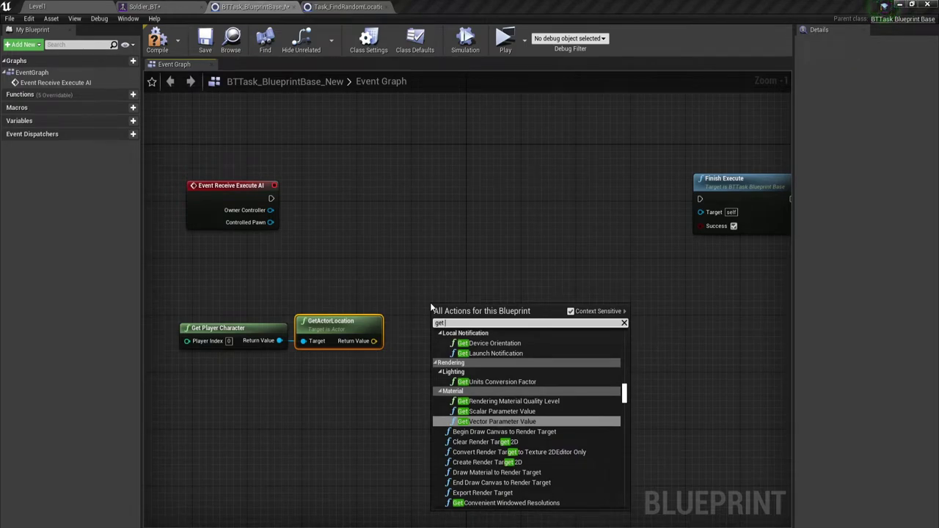
text( ran)
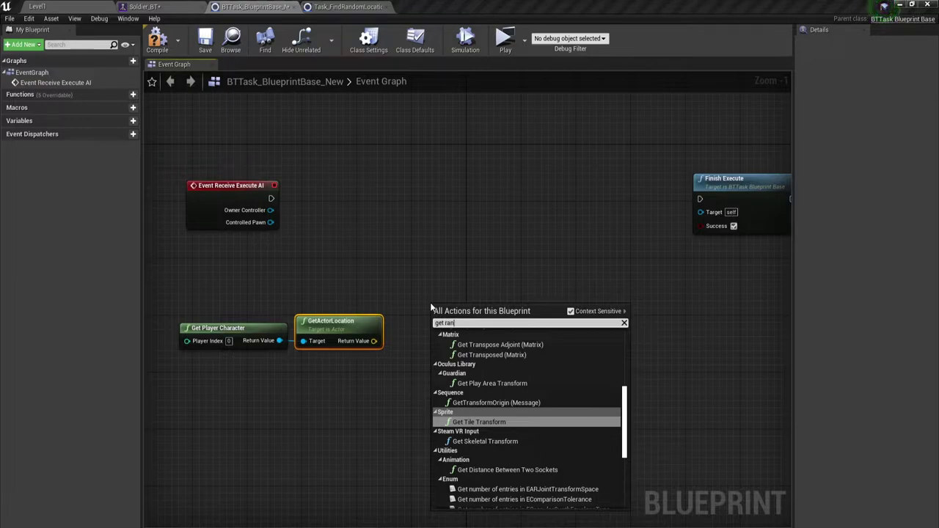
text(dom)
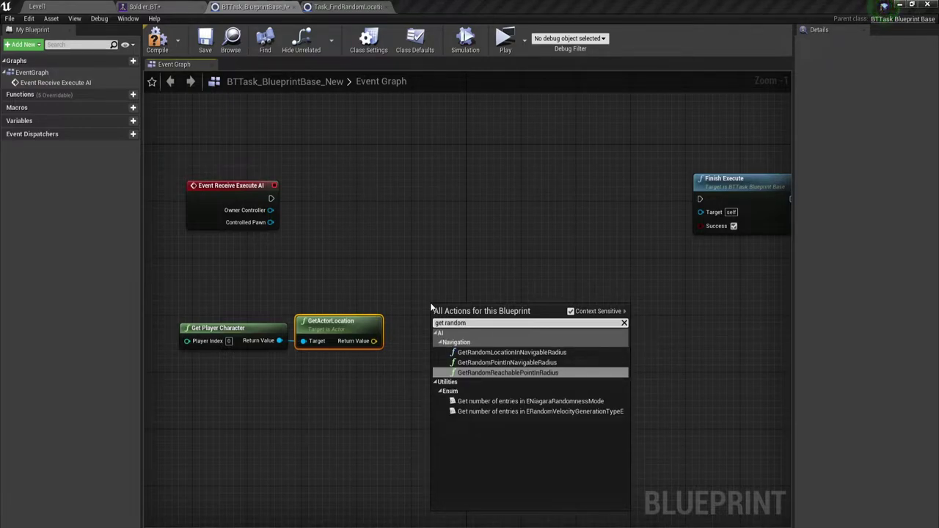
click(516, 364)
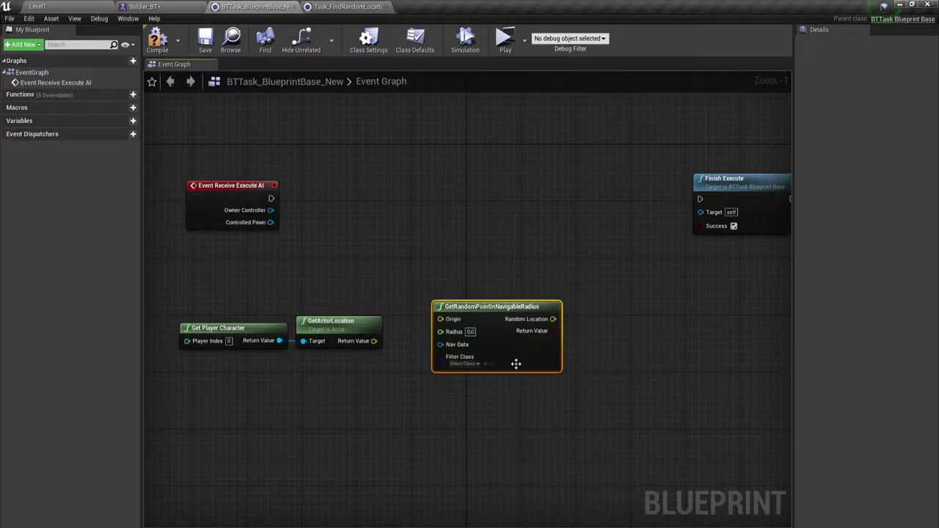
drag(373, 341, 441, 318)
drag(441, 304, 420, 325)
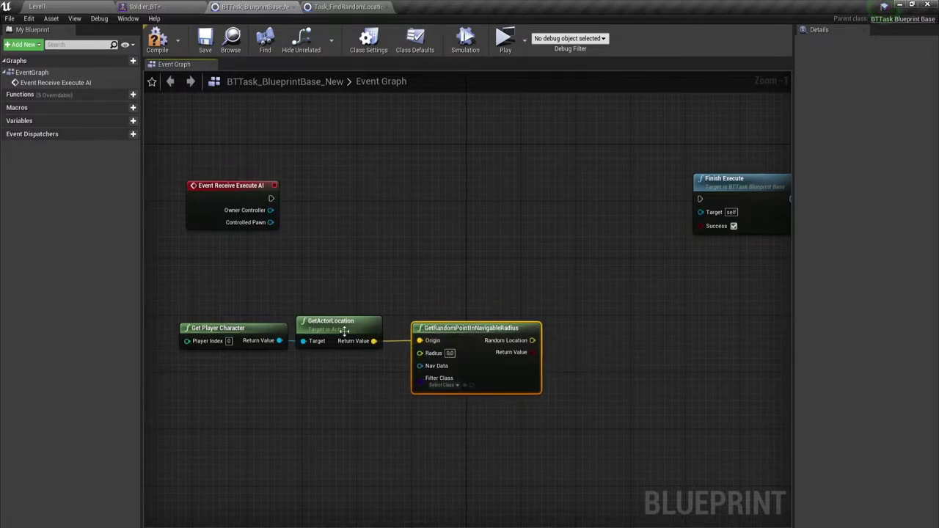
Step: Enter the Radius value and line up the player, location and random point nodes
drag(223, 300, 337, 355)
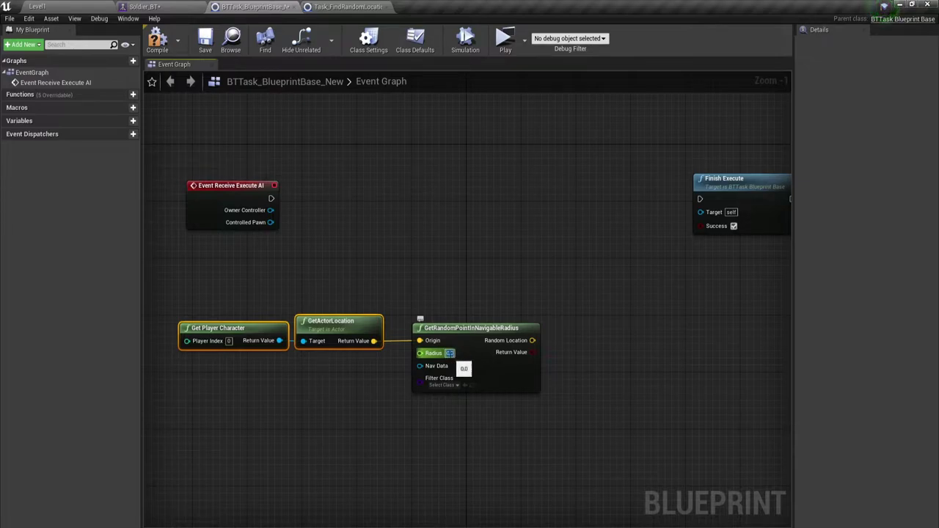
text(1000)
key(Return)
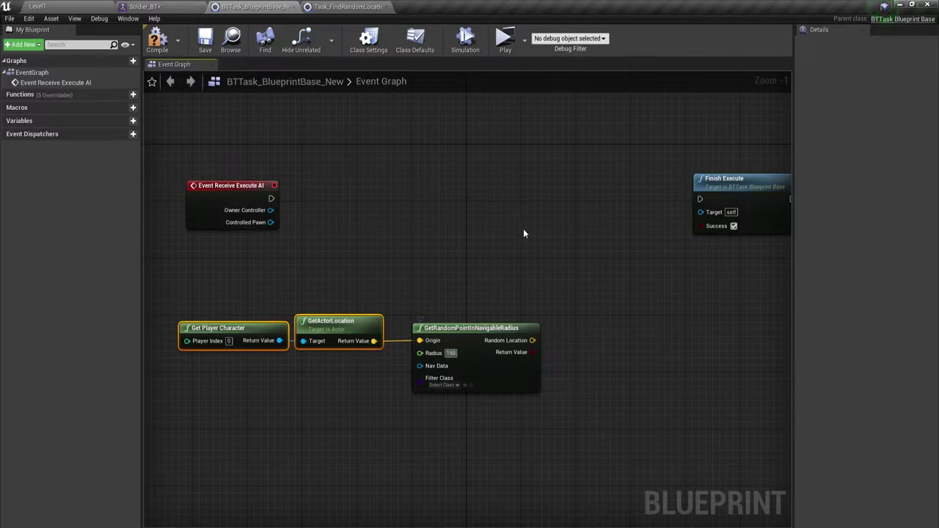
click(591, 365)
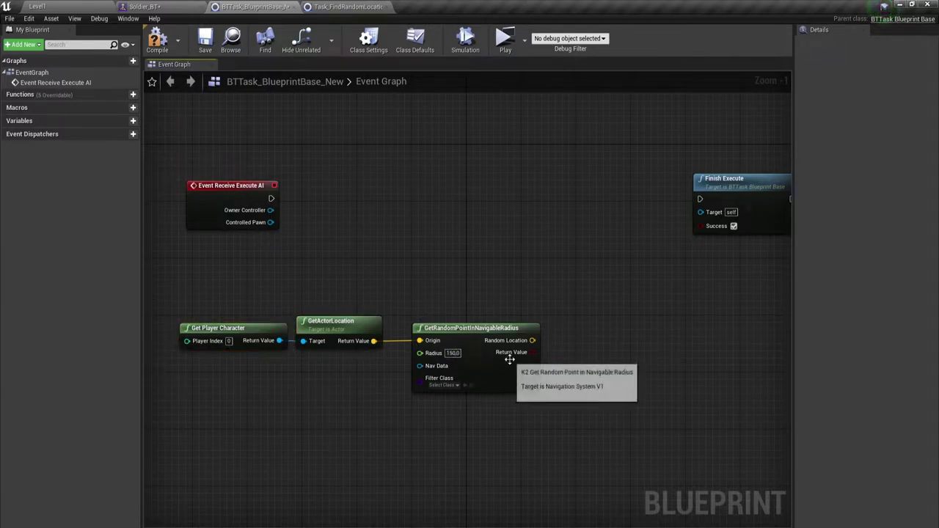
mouse_move(250, 311)
mouse_down()
mouse_move(329, 346)
mouse_move(369, 328)
mouse_up()
drag(175, 305, 513, 413)
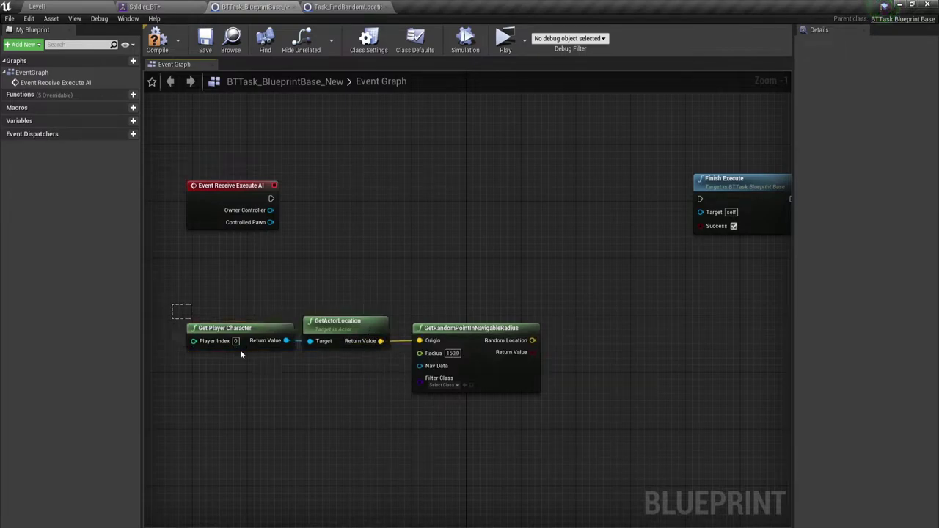
click(552, 453)
Step: Add a new variable named Vector to the blueprint
click(133, 120)
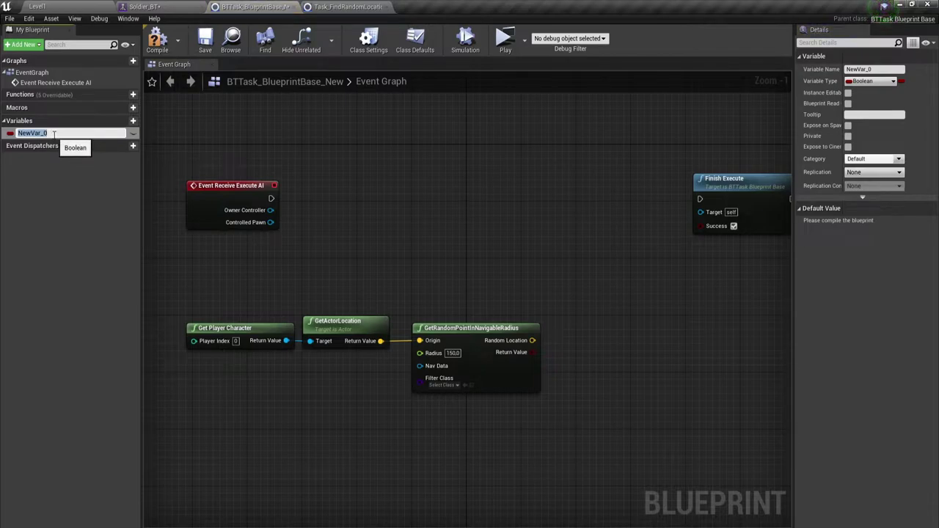
text(Vector)
key(Return)
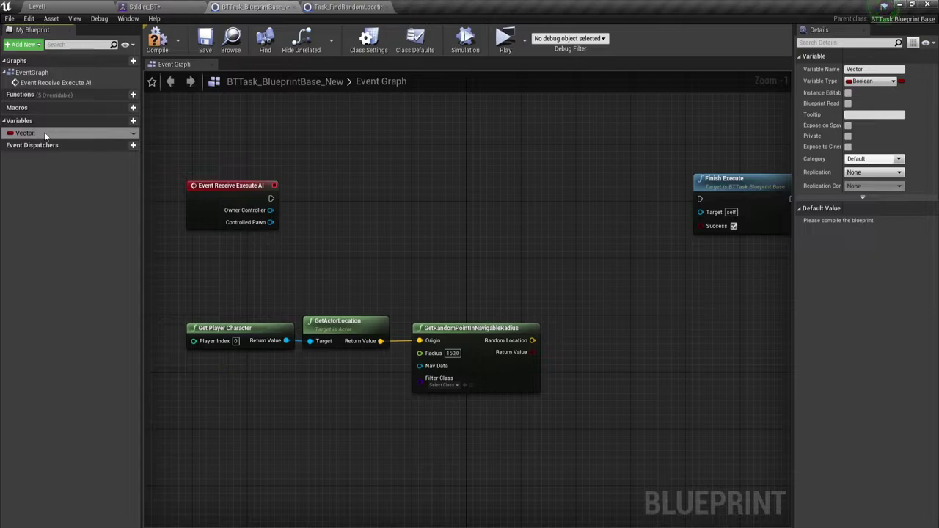
Step: Make Vector an instance-editable Blackboard Key Selector and place its getter in the graph
click(875, 82)
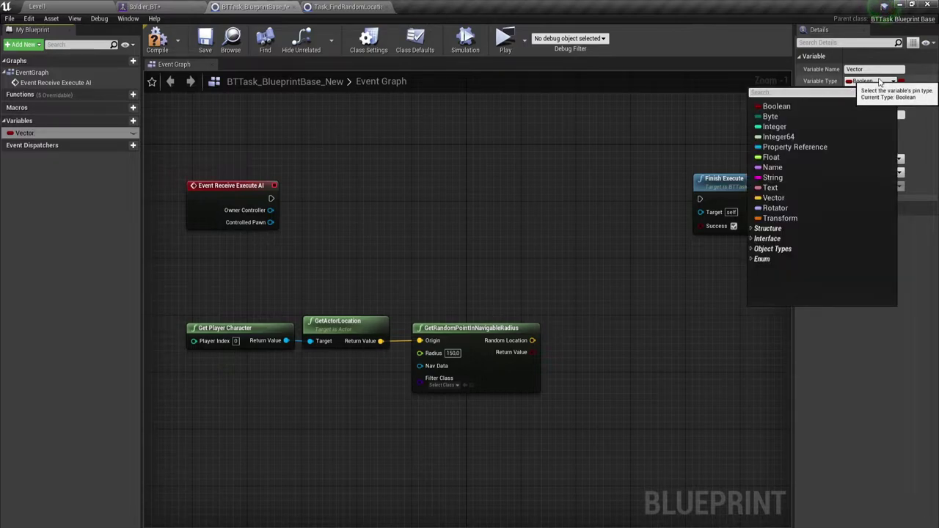
click(873, 70)
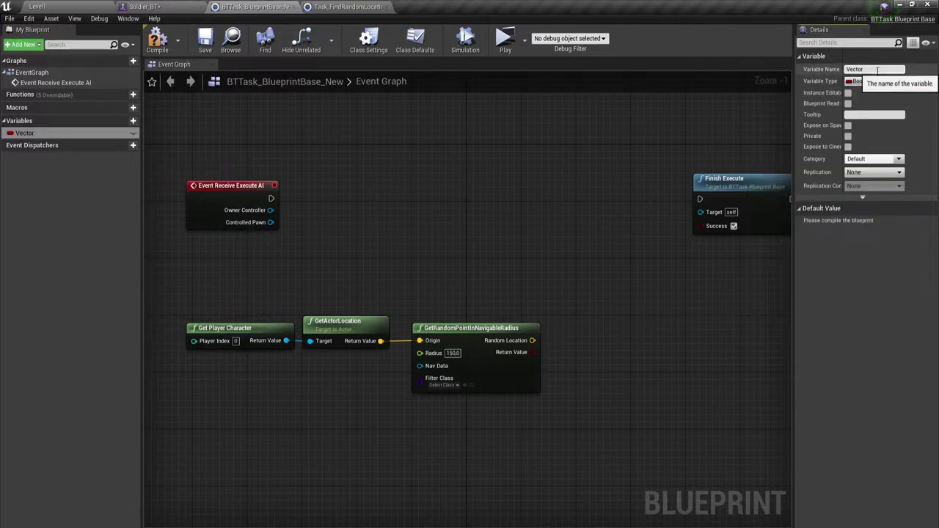
click(870, 81)
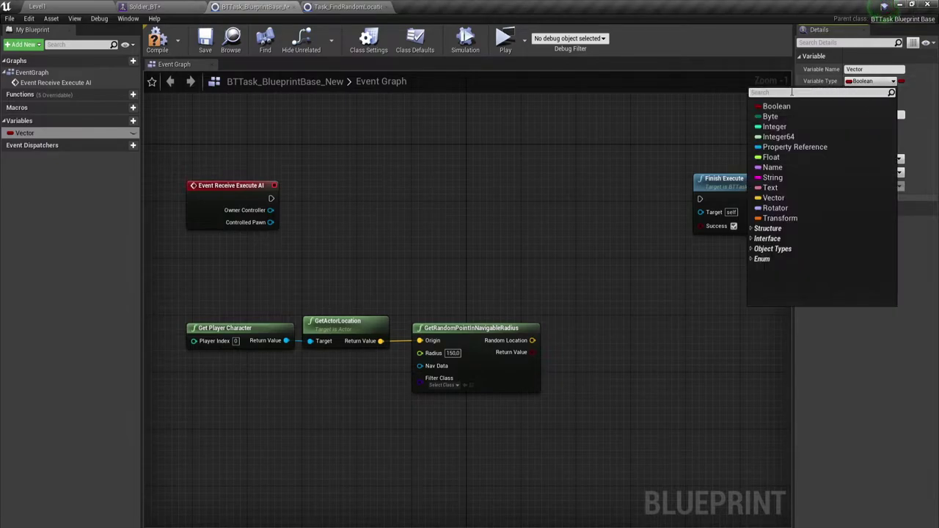
text(bl)
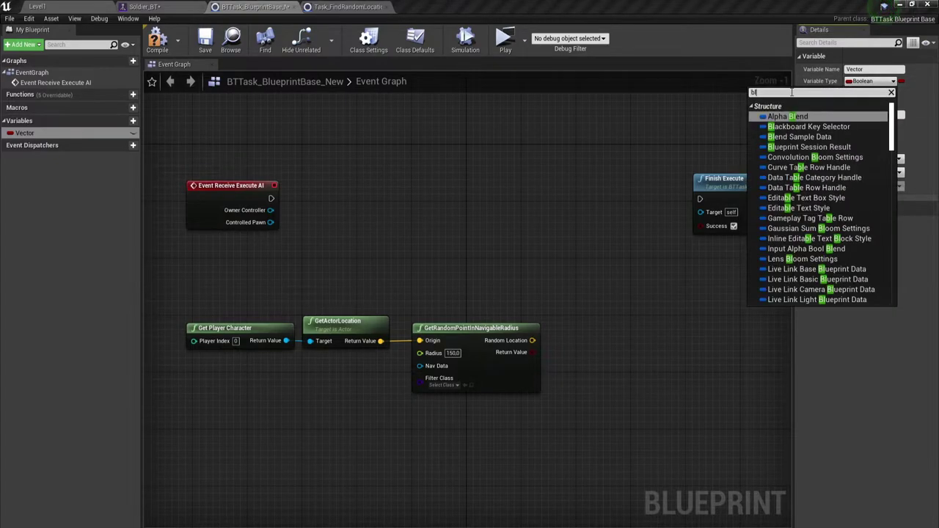
text(ack)
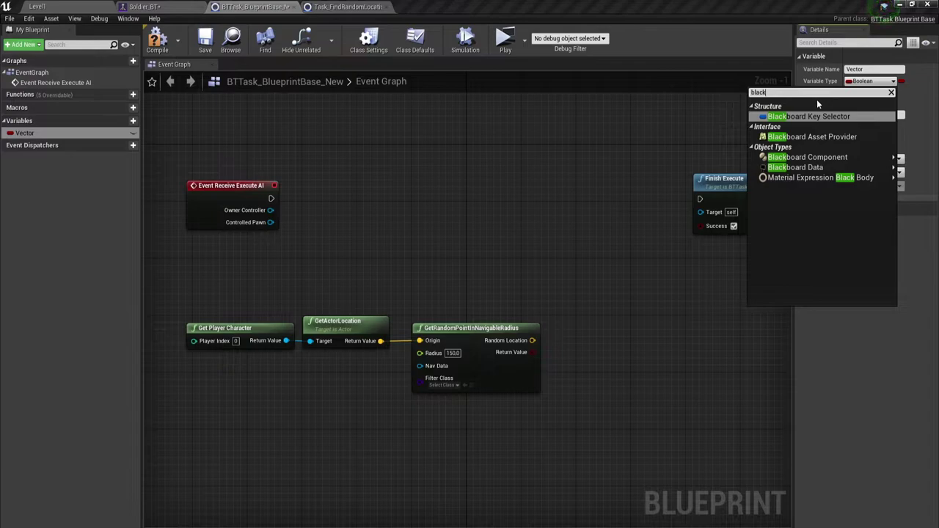
click(807, 116)
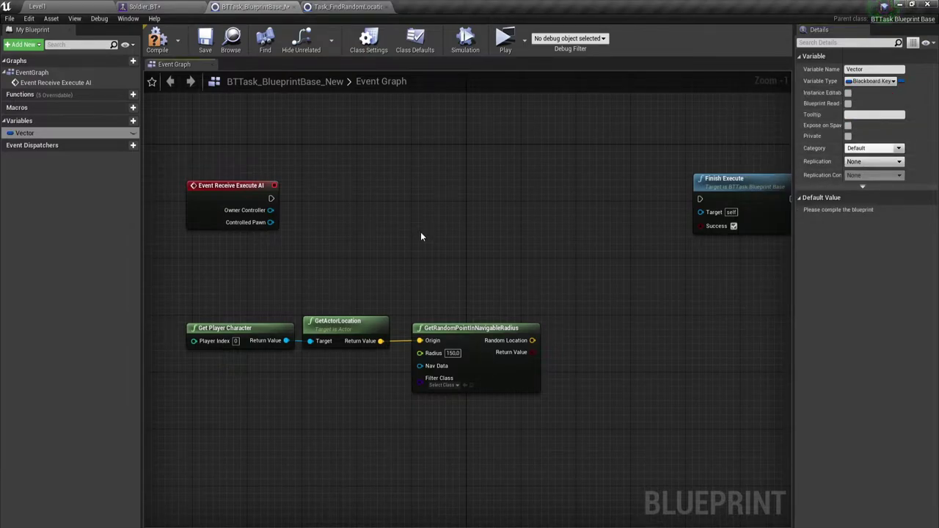
click(132, 132)
ctrl+drag(24, 133, 497, 270)
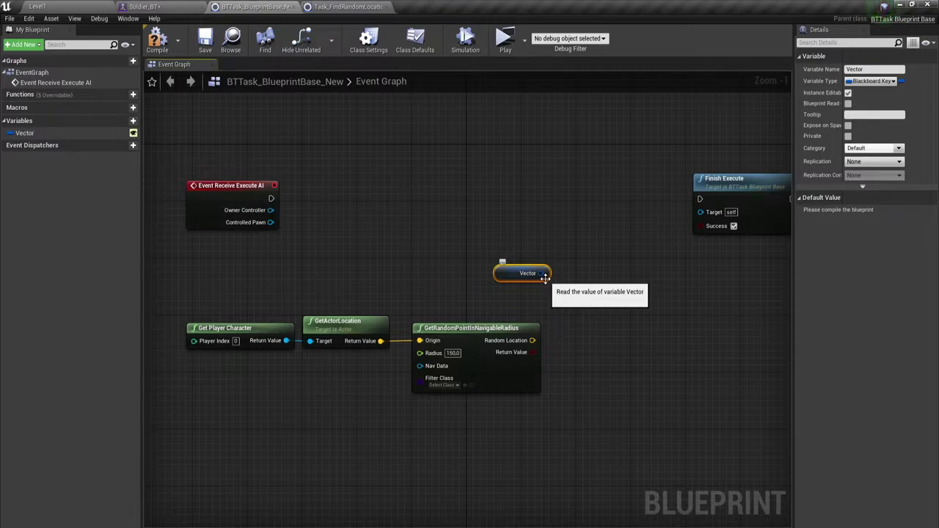
Step: Paste Set Blackboard Value as Vector, wire Vector to Key, and chain it between Execute AI and Finish Execute
drag(544, 274, 541, 190)
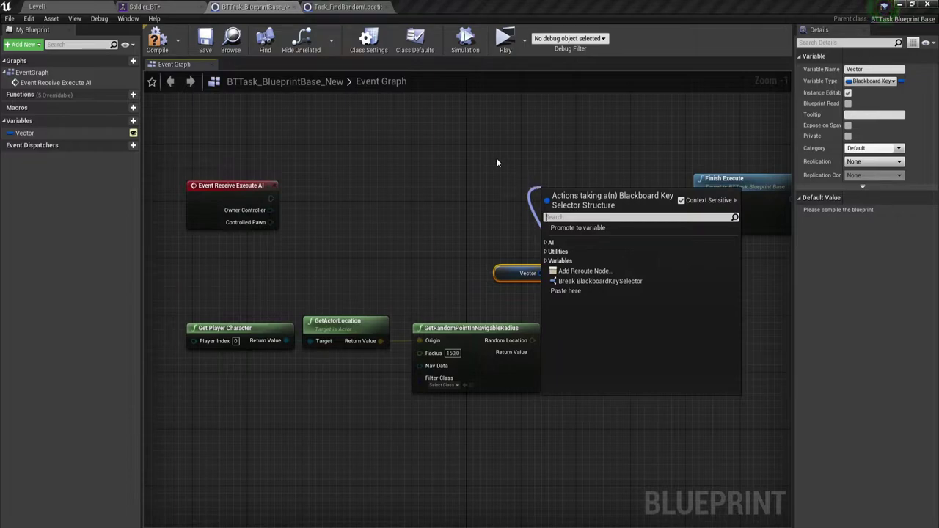
click(345, 6)
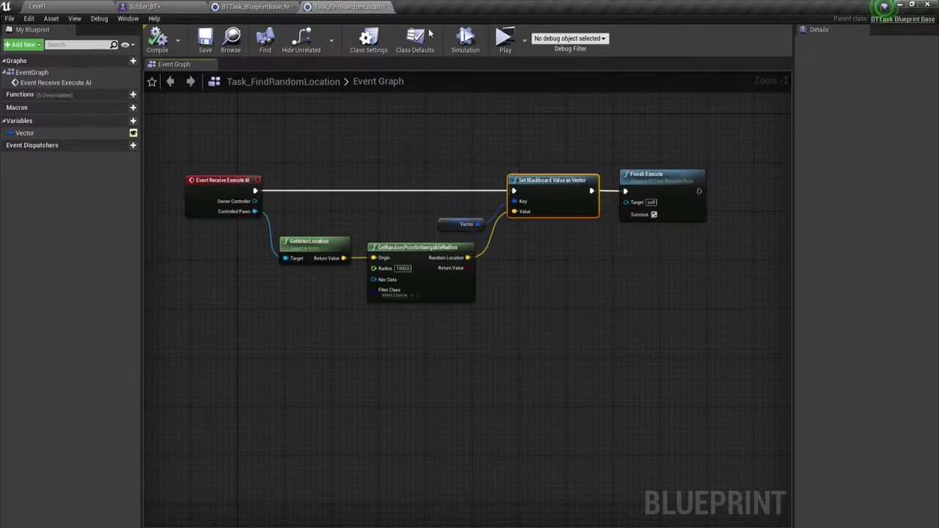
click(253, 6)
click(519, 190)
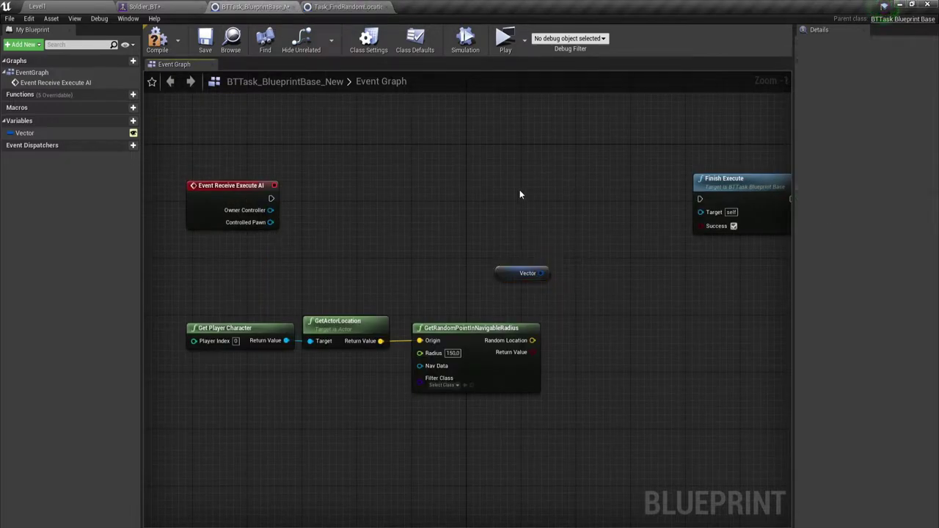
key(ctrl+v)
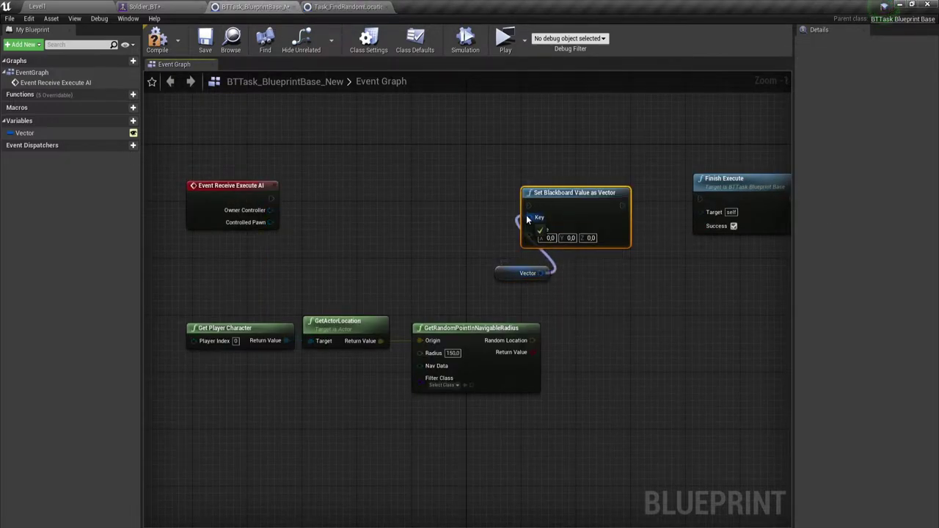
drag(540, 273, 529, 217)
drag(622, 208, 699, 199)
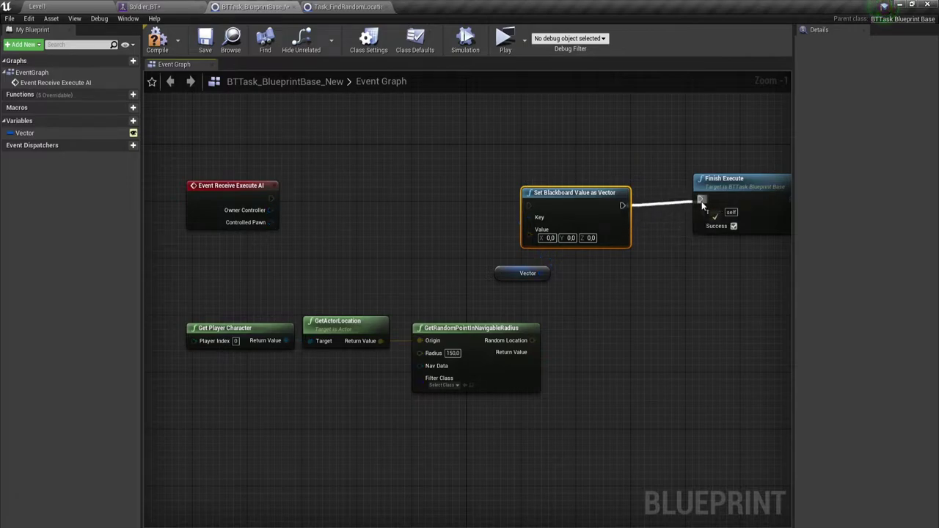
drag(528, 205, 271, 198)
Step: Feed Random Location into the set node's Value, tidy the nodes, then compile and save
drag(579, 209, 614, 209)
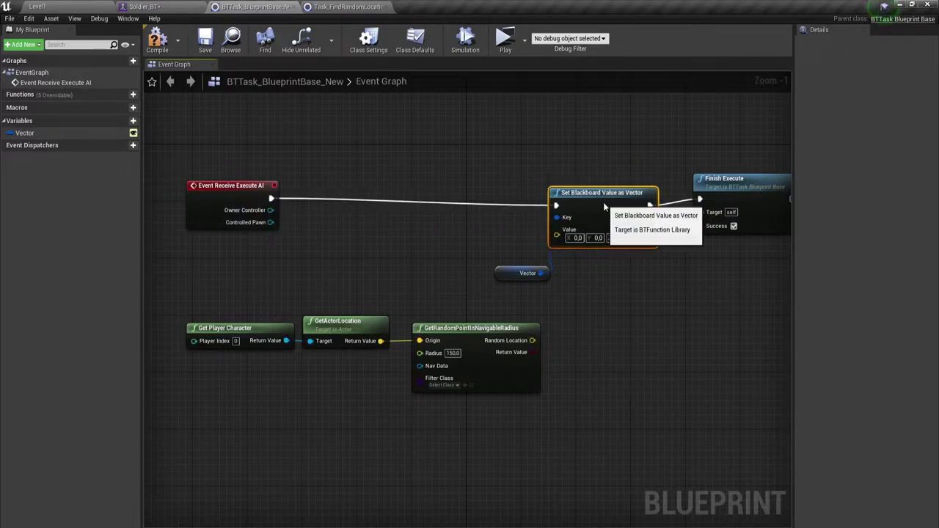
click(501, 278)
drag(501, 278, 473, 241)
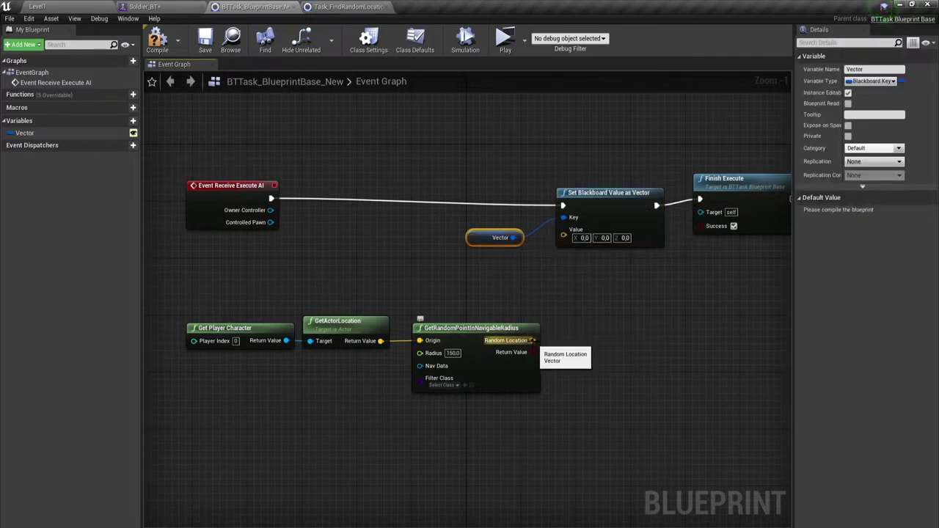
drag(532, 342, 564, 236)
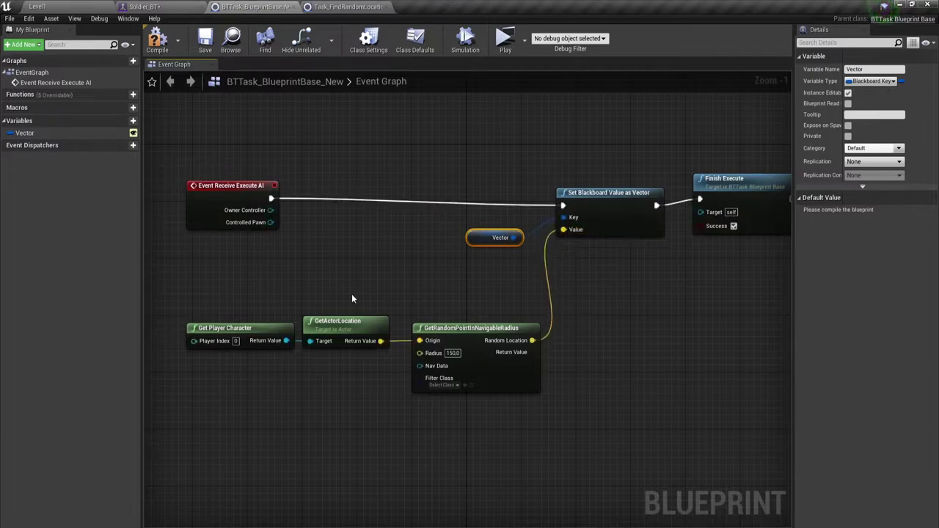
click(356, 357)
mouse_move(180, 312)
mouse_down()
mouse_move(480, 338)
mouse_move(487, 281)
mouse_up()
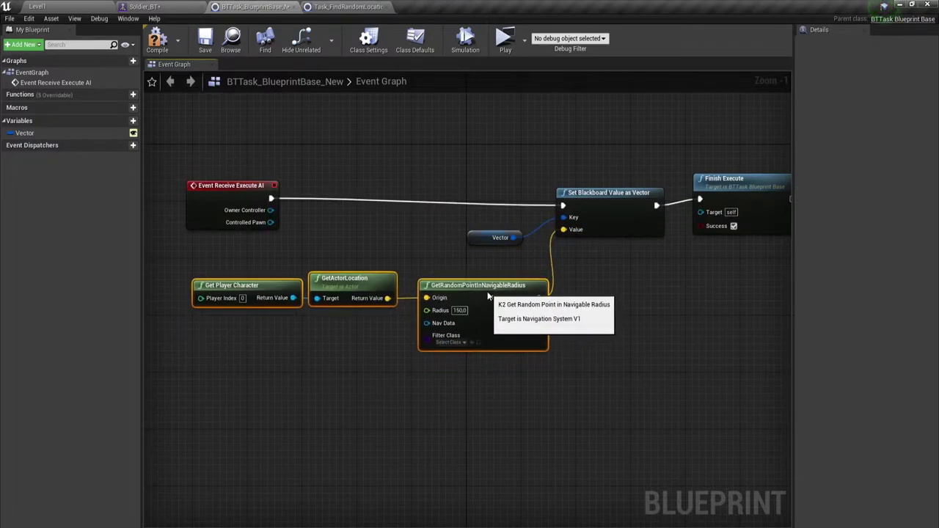
click(487, 280)
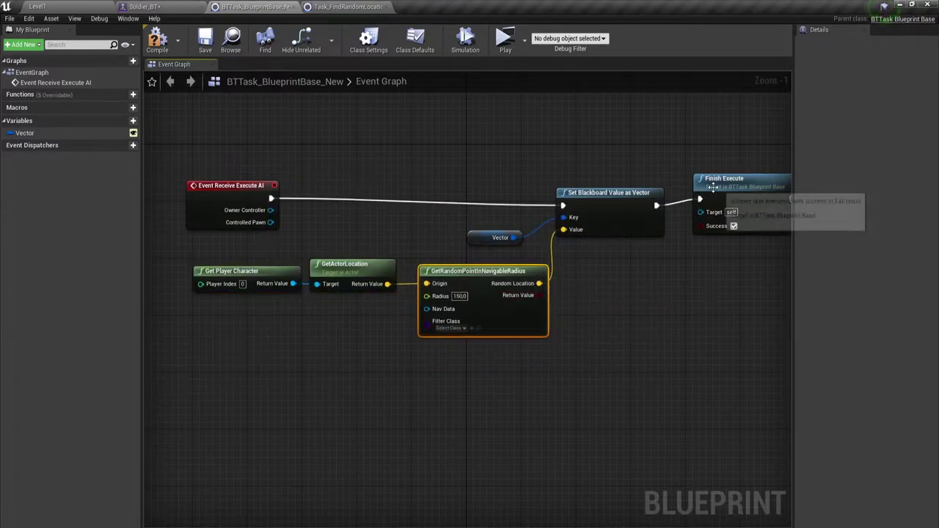
click(734, 233)
drag(734, 232, 735, 240)
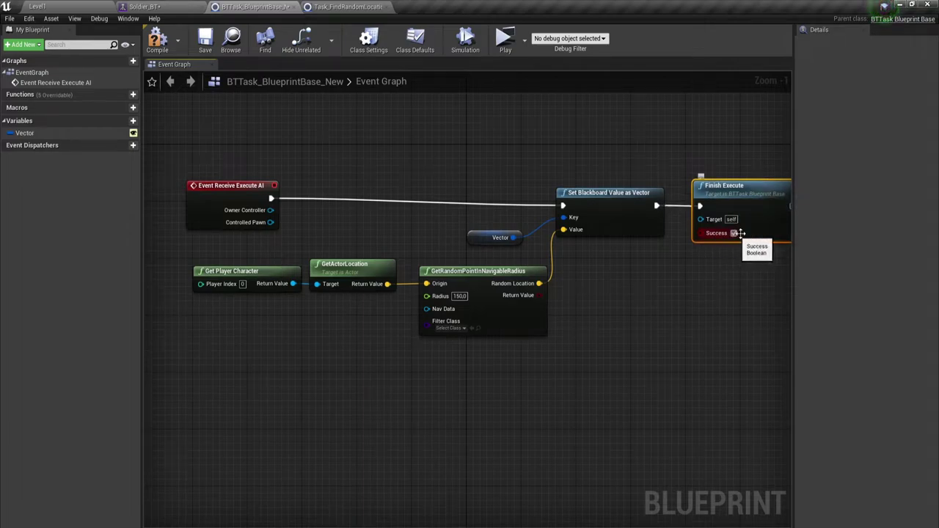
click(157, 41)
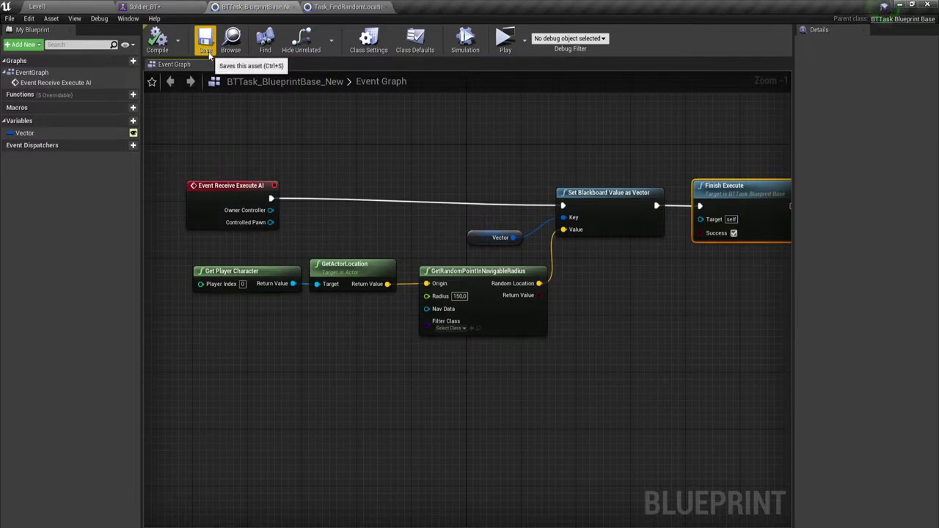
click(209, 55)
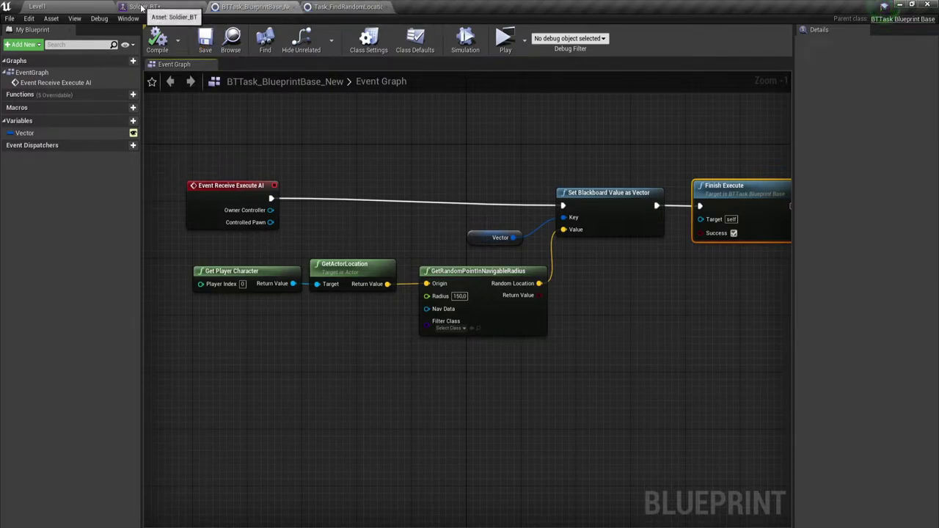
Step: Rename the BTTask_BlueprintBase_New asset in the Bot folder to Task_FindPlayer
click(71, 6)
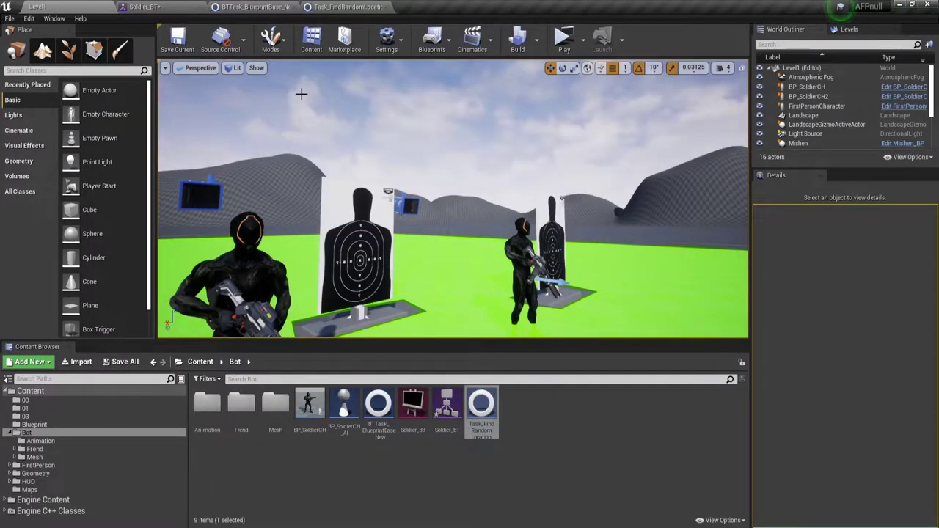
click(380, 426)
click(383, 432)
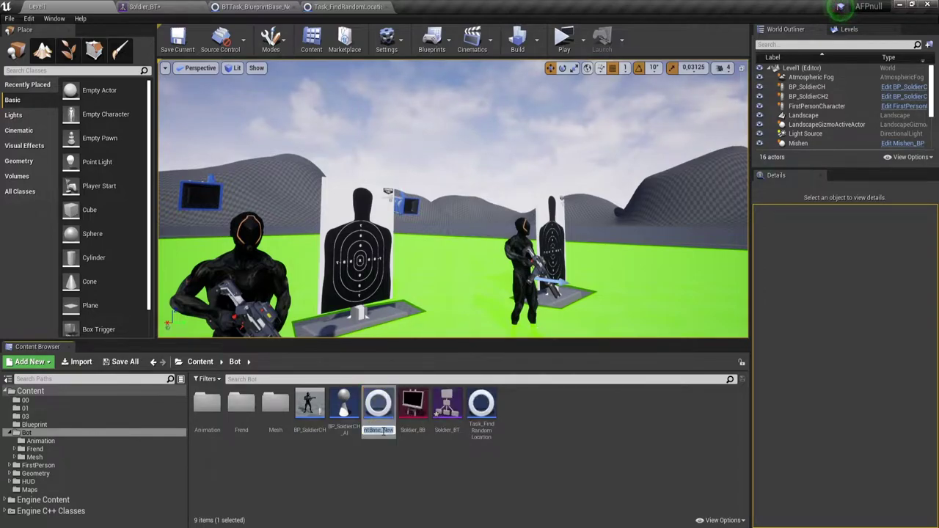
key(BackSpace)
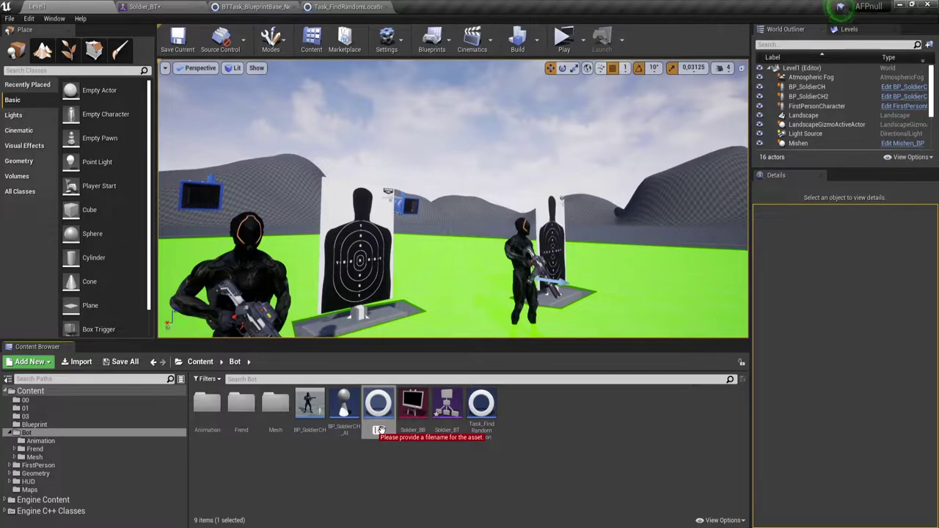
text(Ca)
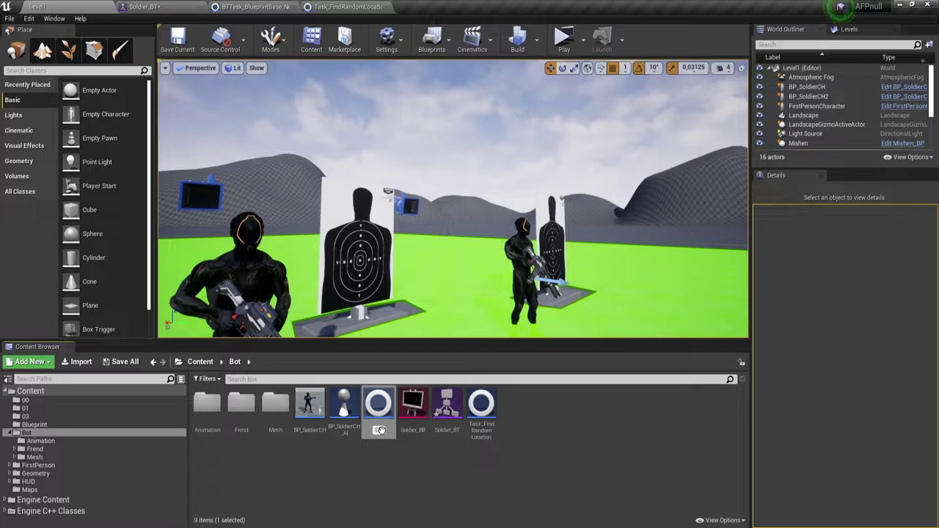
key(BackSpace)
key(BackSpace)
text(B)
text(T)
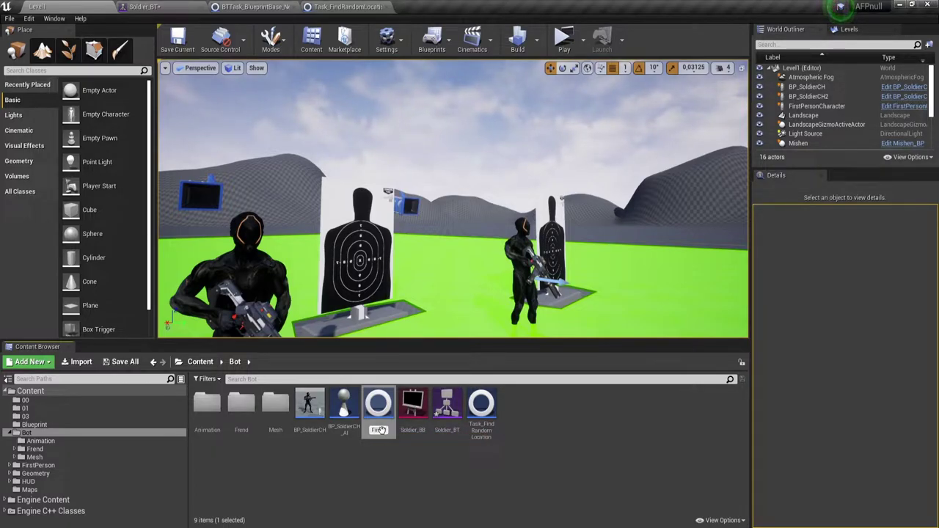
text(d)
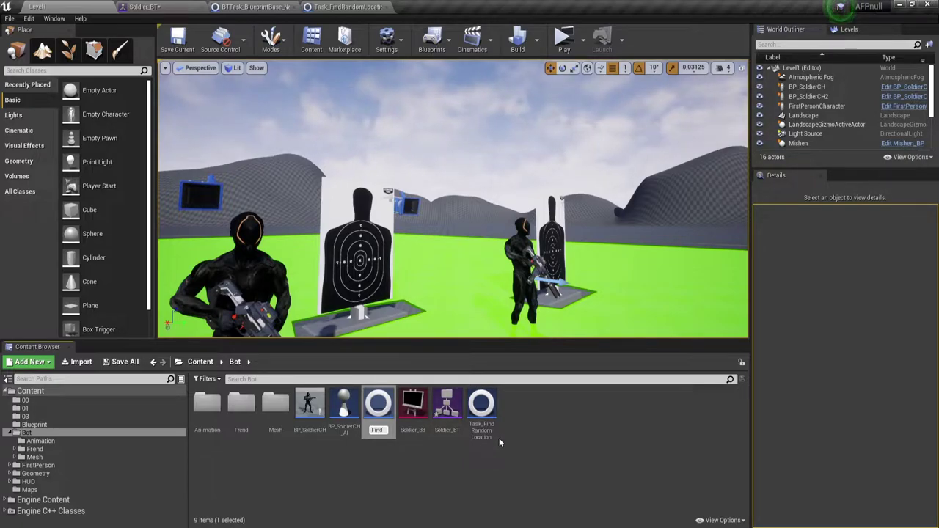
text(Task_)
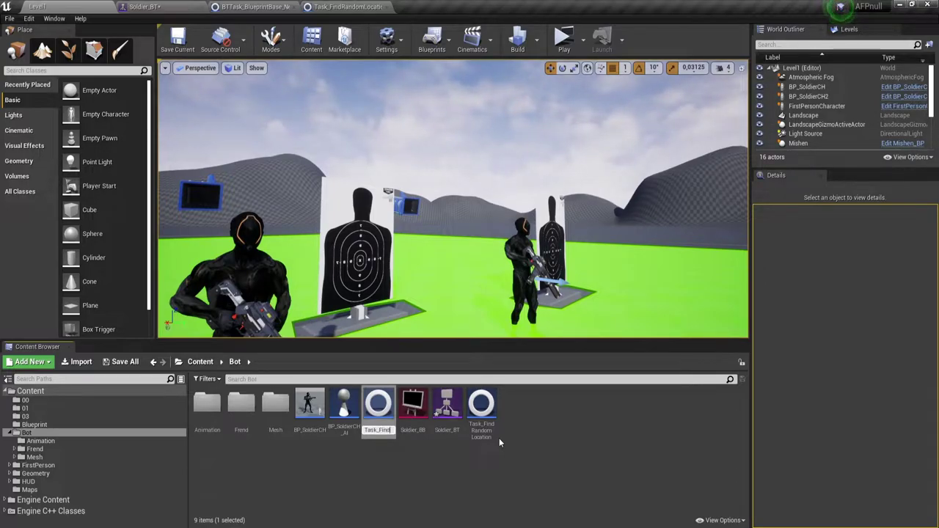
text(Player)
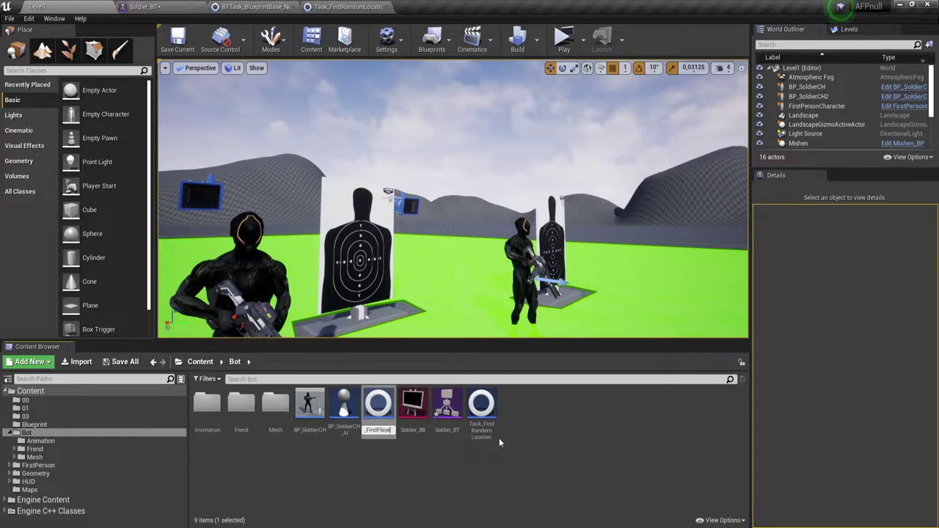
key(Return)
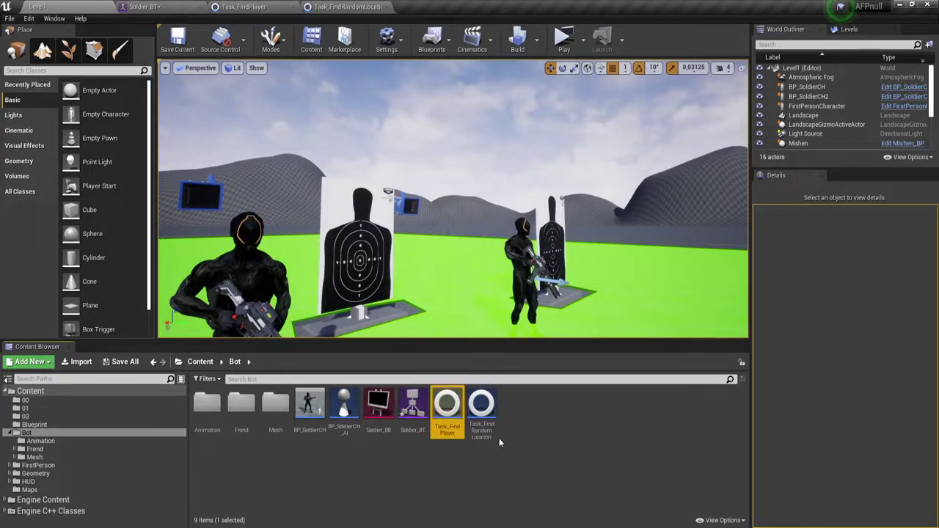
click(523, 437)
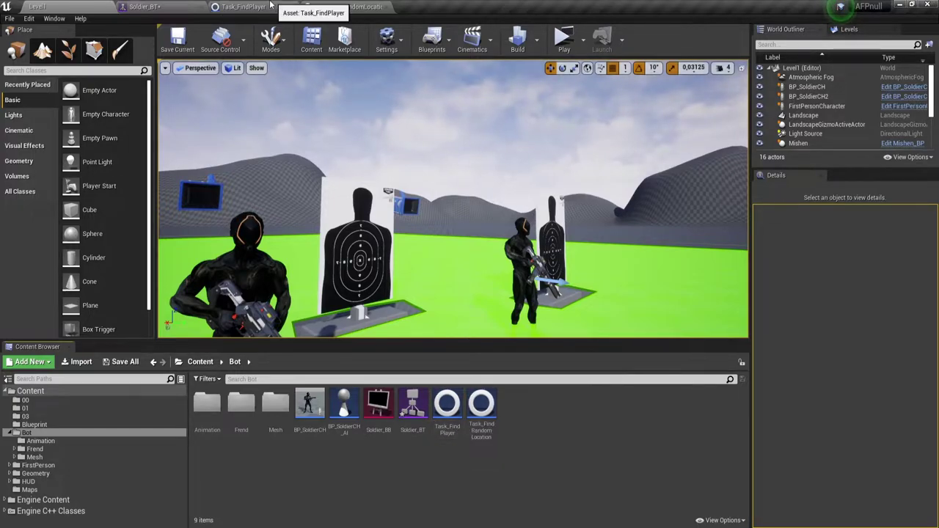
Step: Save the Soldier_BT behavior tree and close the Task_FindPlayer and Task_FindRandomLocation editors
click(121, 362)
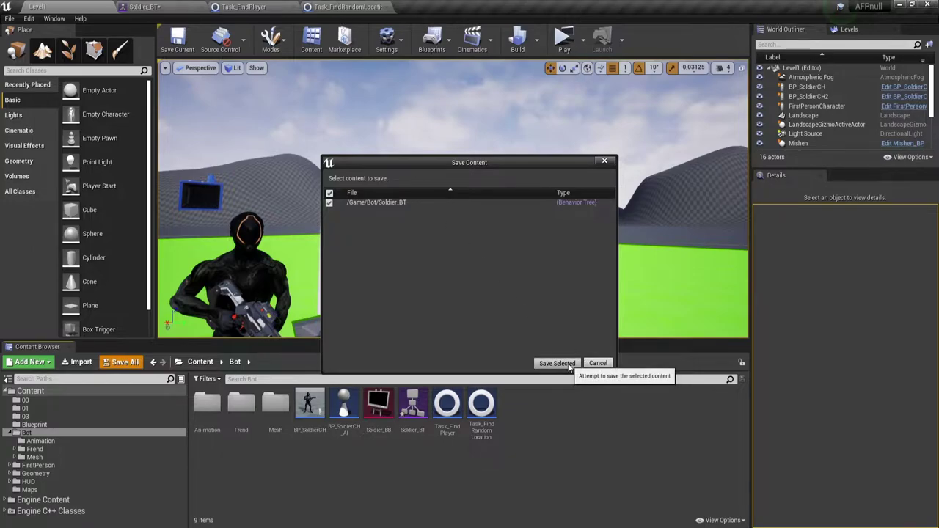
click(557, 362)
click(346, 7)
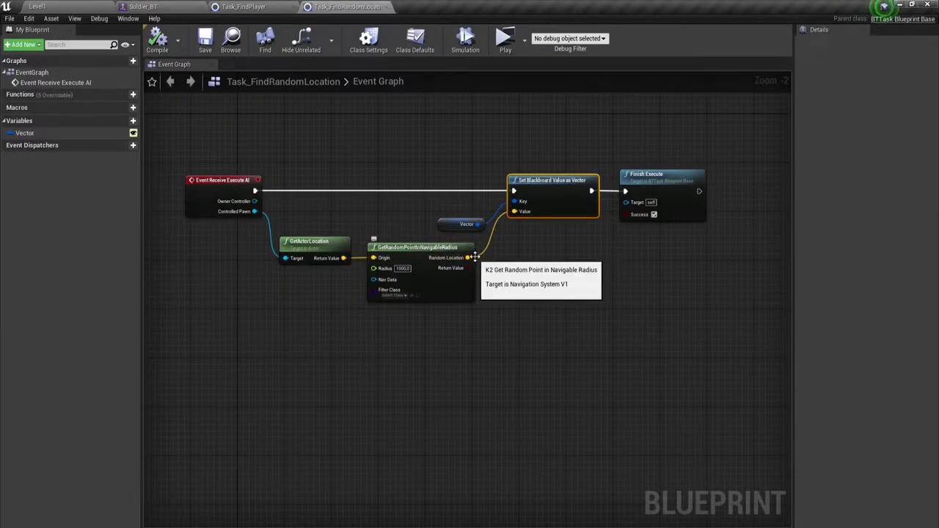
click(270, 5)
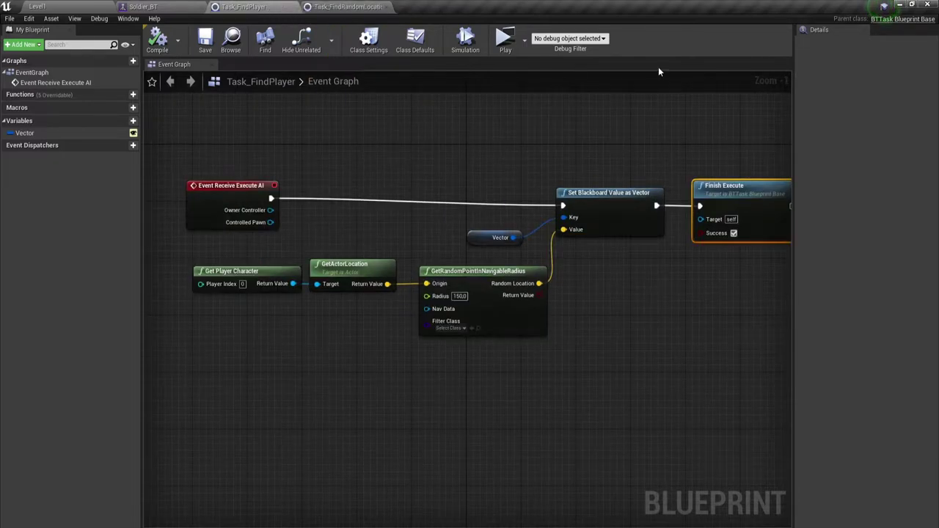
click(293, 8)
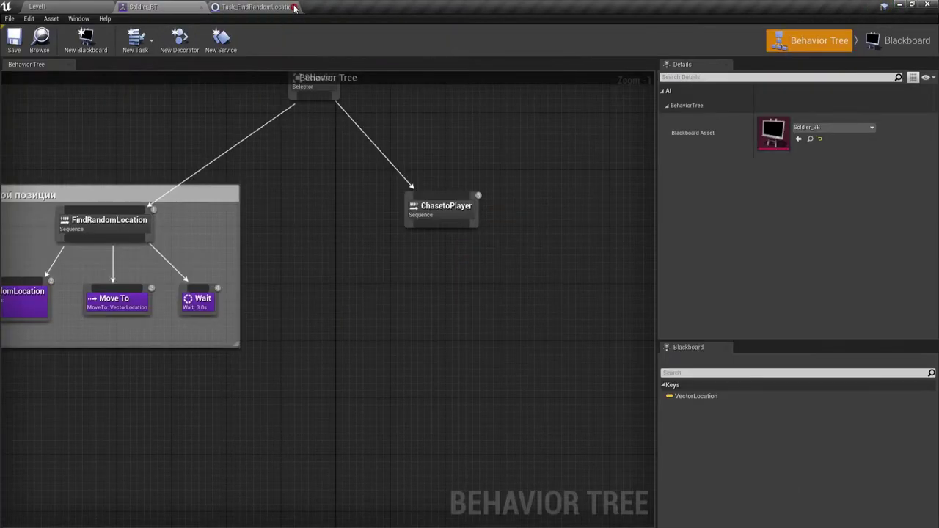
click(294, 7)
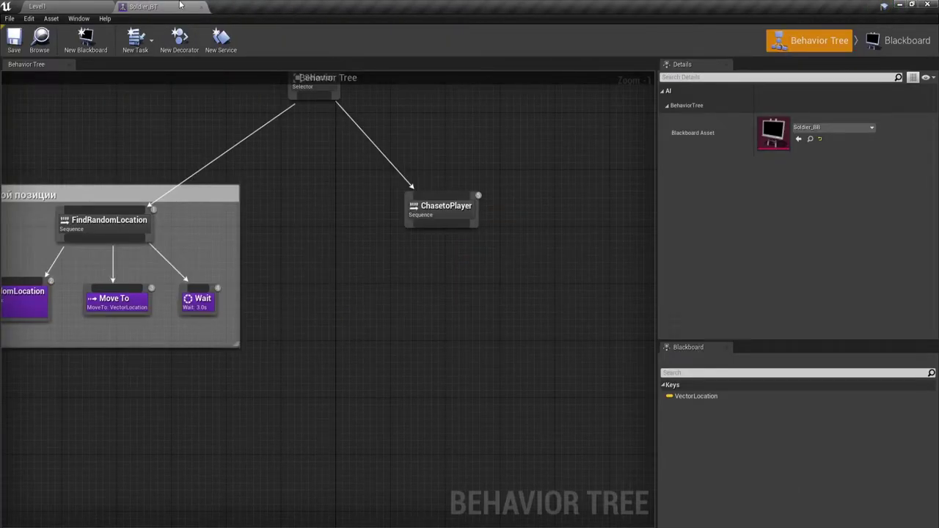
Step: Add a Bool key CanSeePlayer to Soldier_BB, save it, and go back to Soldier_BT
click(914, 50)
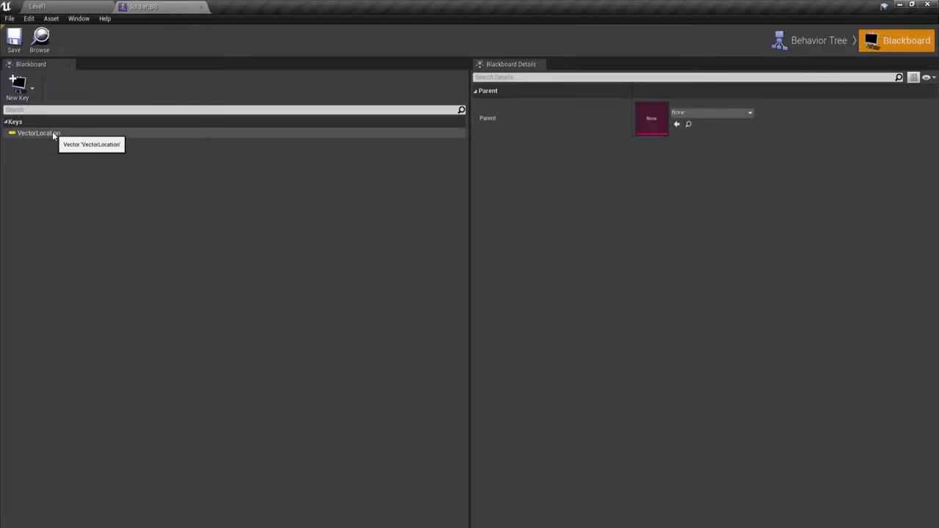
click(32, 93)
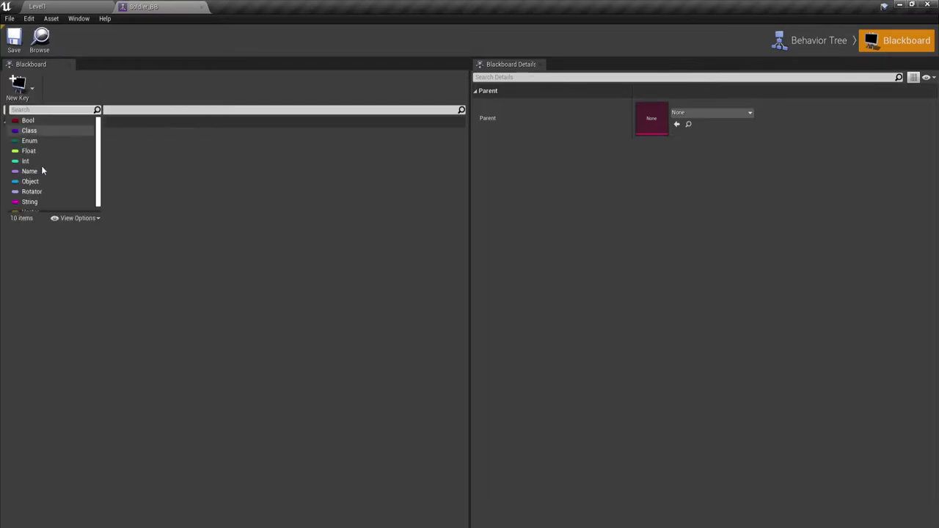
click(24, 122)
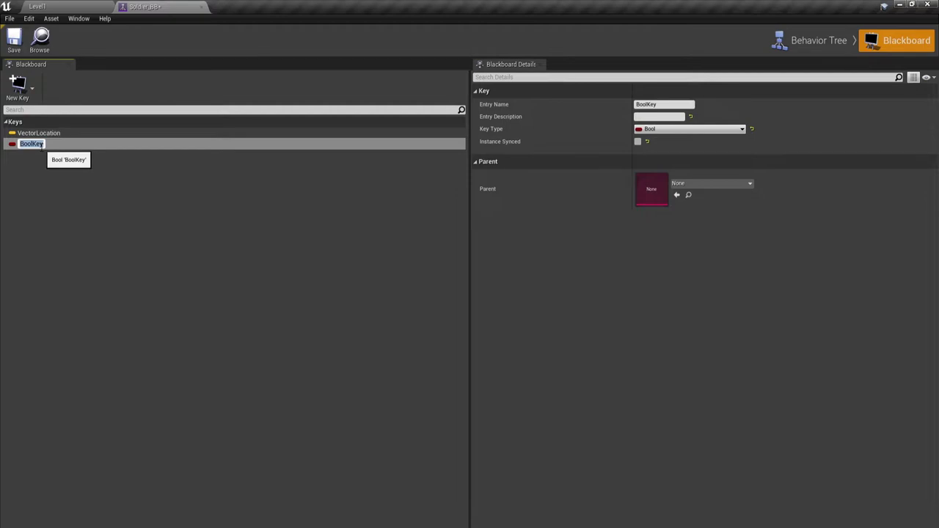
text(q)
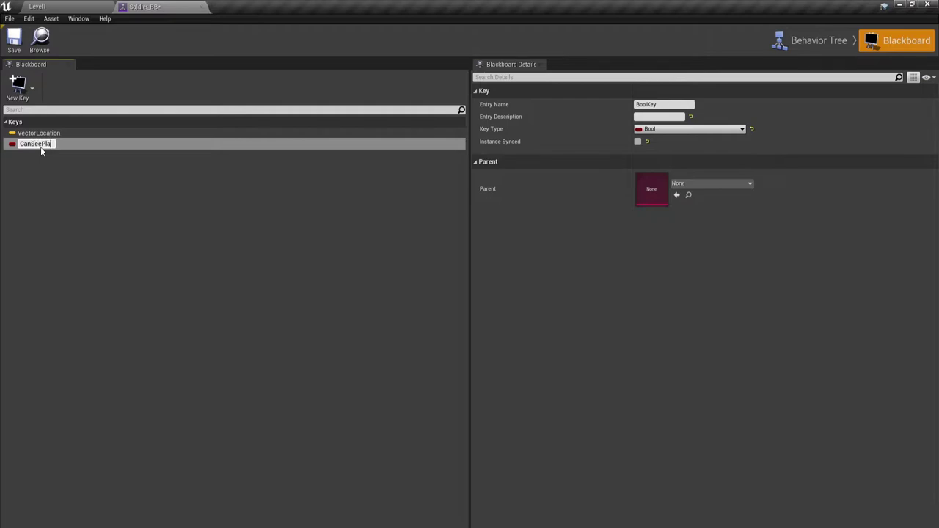
click(101, 225)
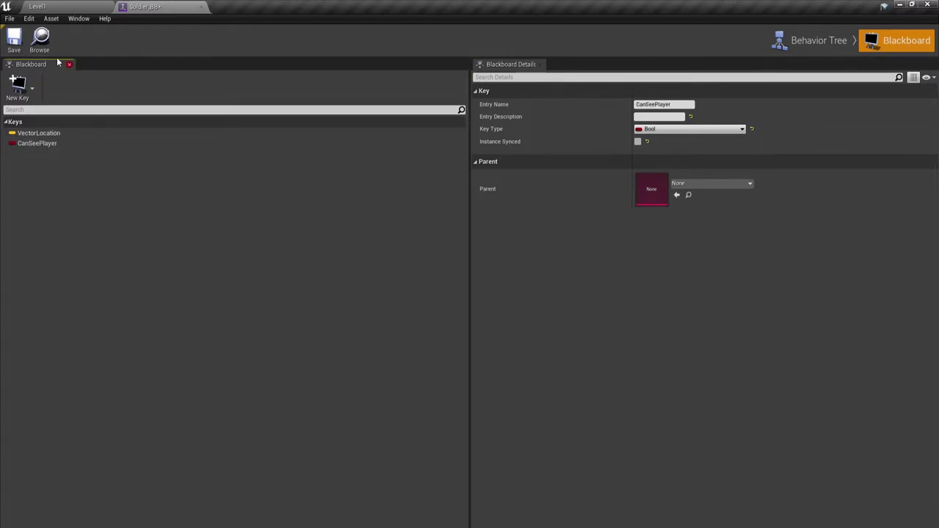
click(14, 39)
click(814, 40)
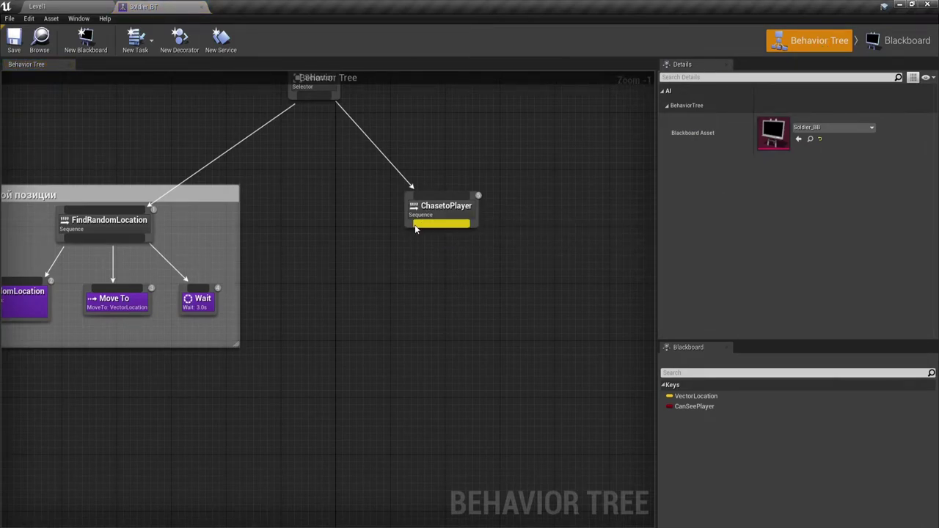
Step: Attach a Task_FindPlayer node under ChasetoPlayer and position it at the left
drag(415, 225, 403, 261)
click(407, 276)
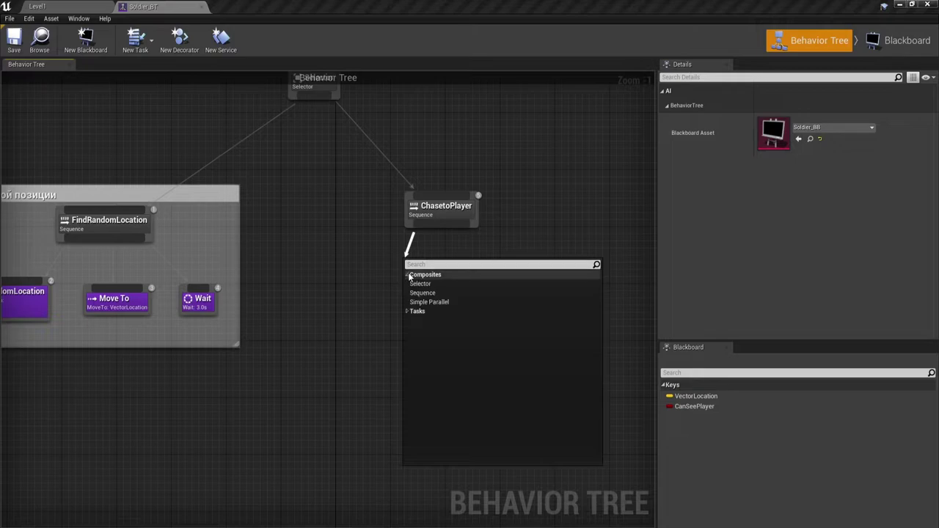
click(407, 310)
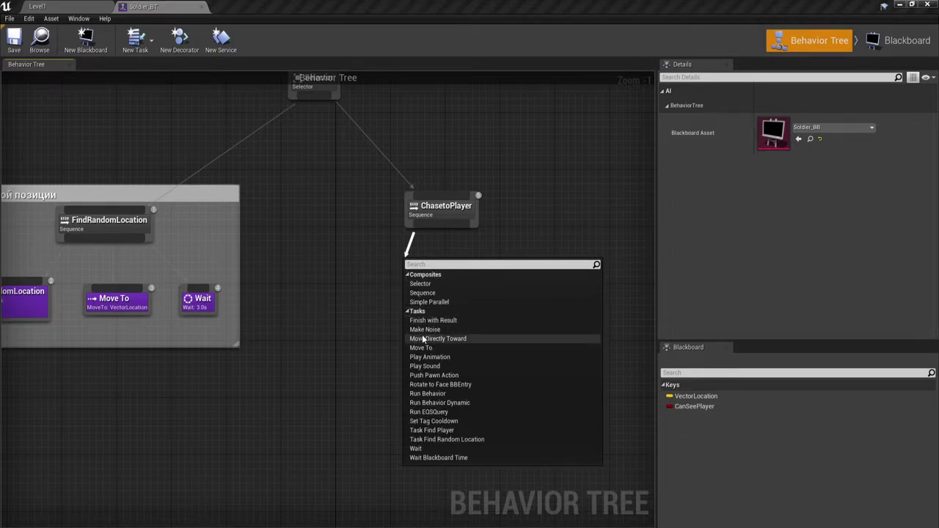
click(82, 10)
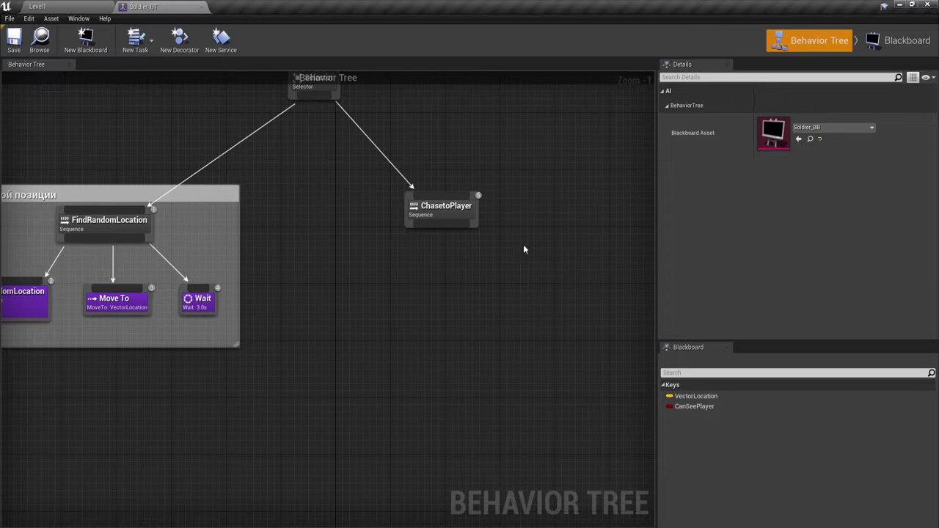
drag(418, 224, 367, 288)
text(Ta)
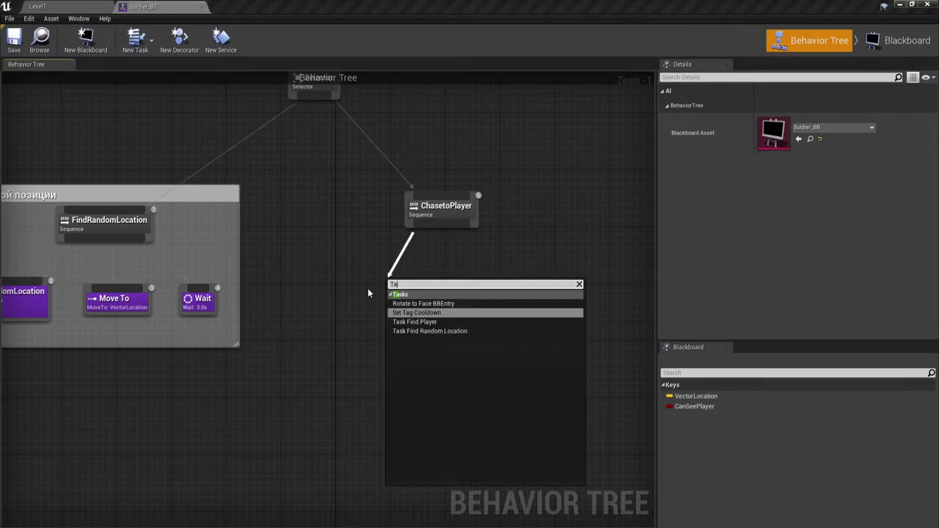
text(sk)
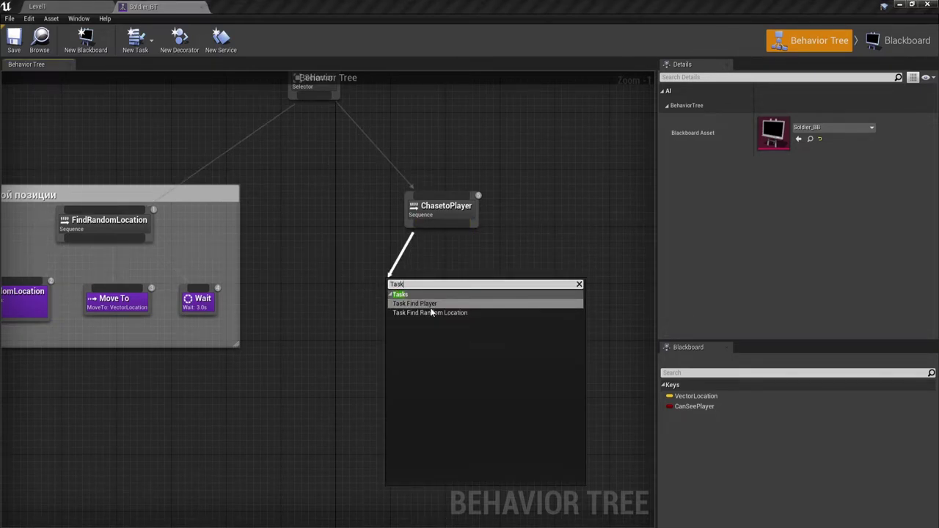
click(429, 304)
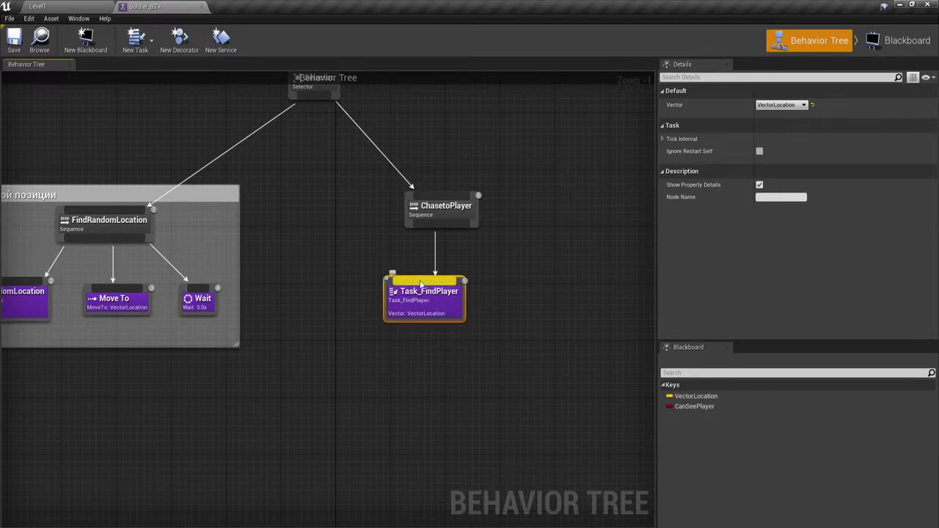
drag(422, 281, 357, 300)
key(Escape)
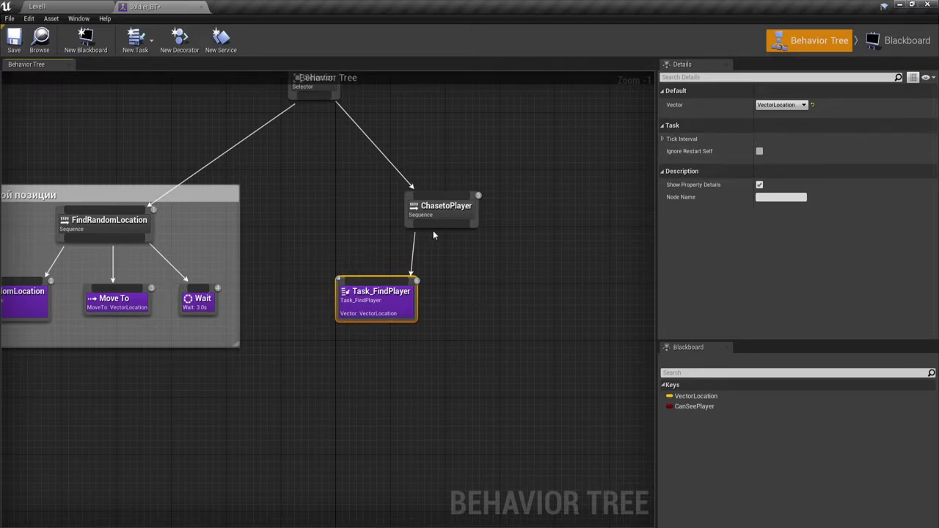
Step: Add a Move To task under ChasetoPlayer beside Task_FindPlayer
drag(455, 228, 456, 267)
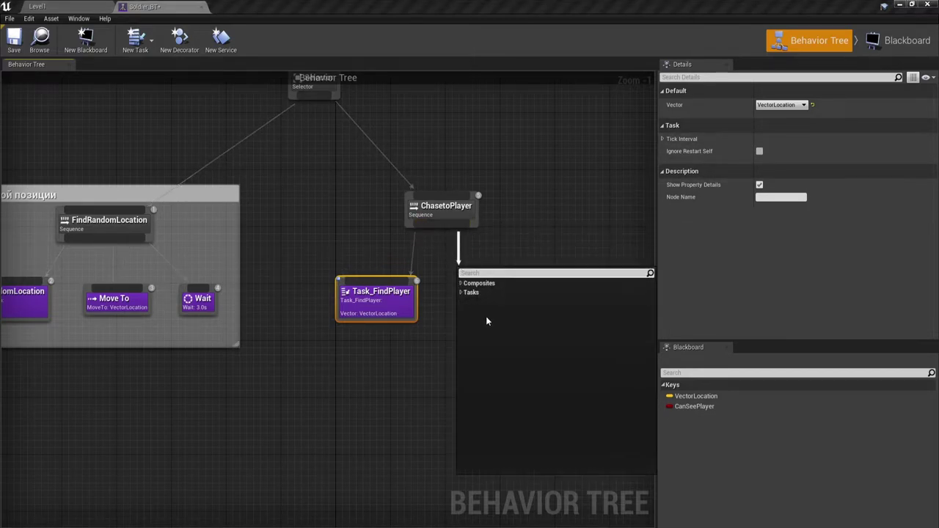
click(484, 293)
click(462, 293)
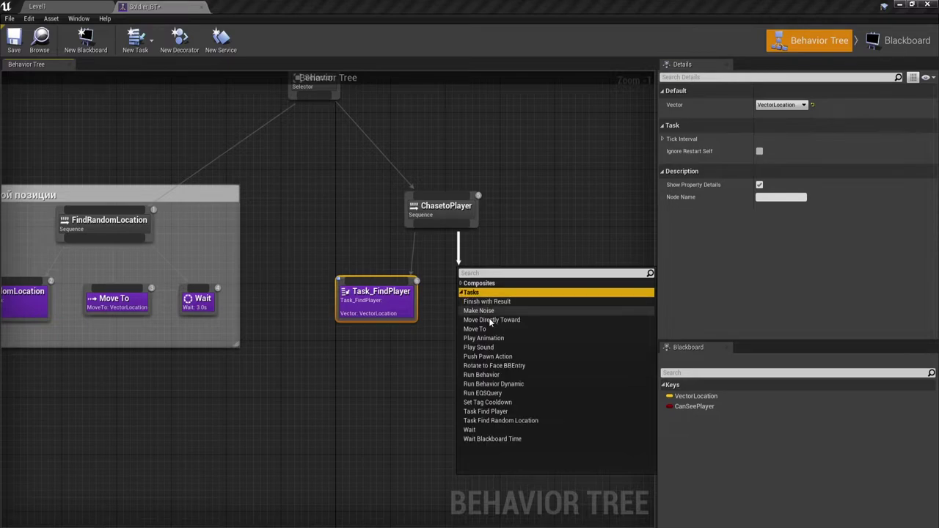
click(483, 330)
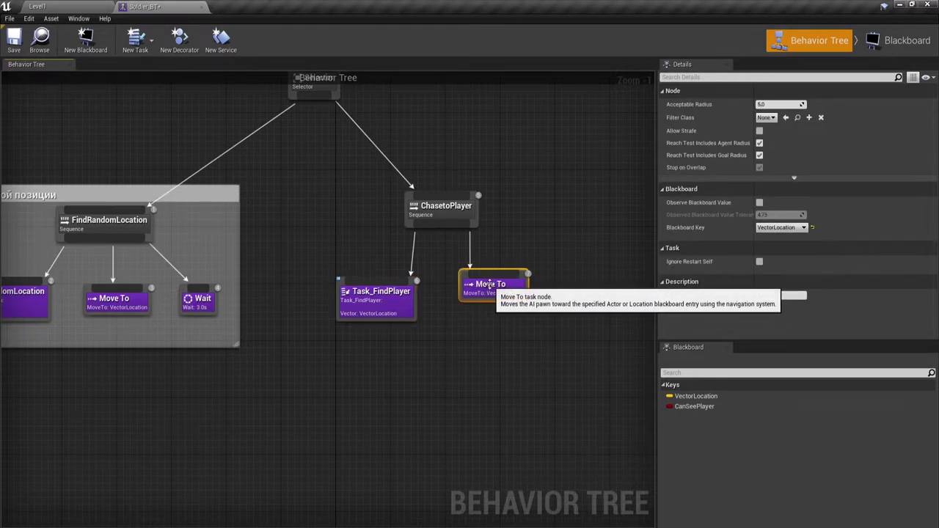
drag(464, 279, 444, 293)
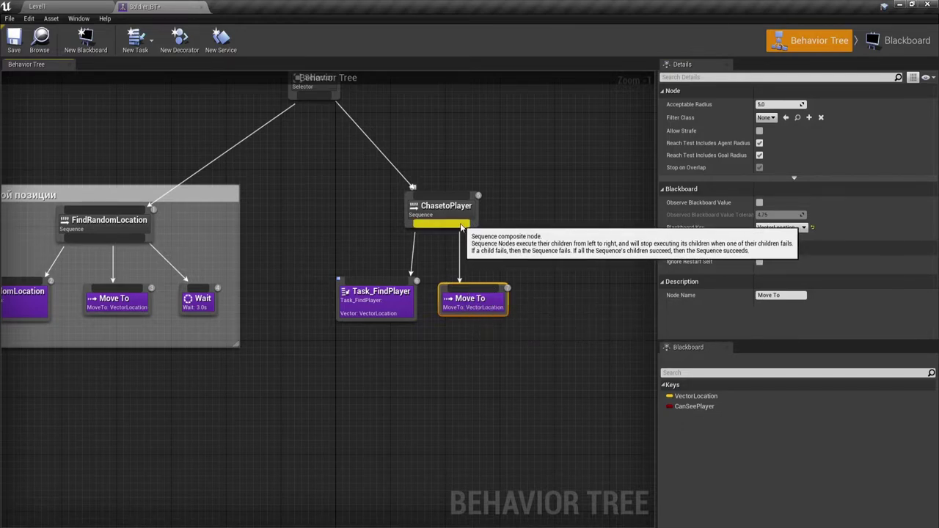
Step: Add a Wait task with 1.0 s wait time after Move To, then select the ChasetoPlayer subtree
drag(472, 226, 550, 279)
click(567, 310)
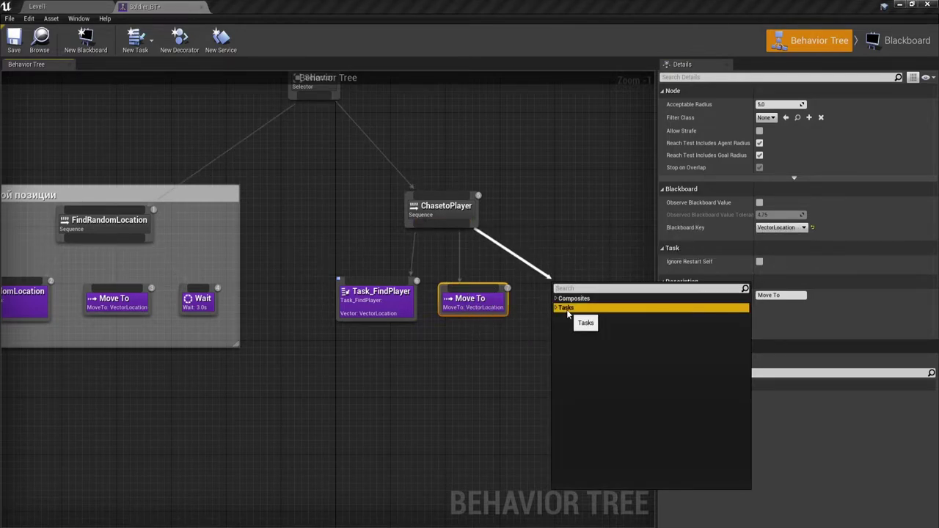
double_click(568, 310)
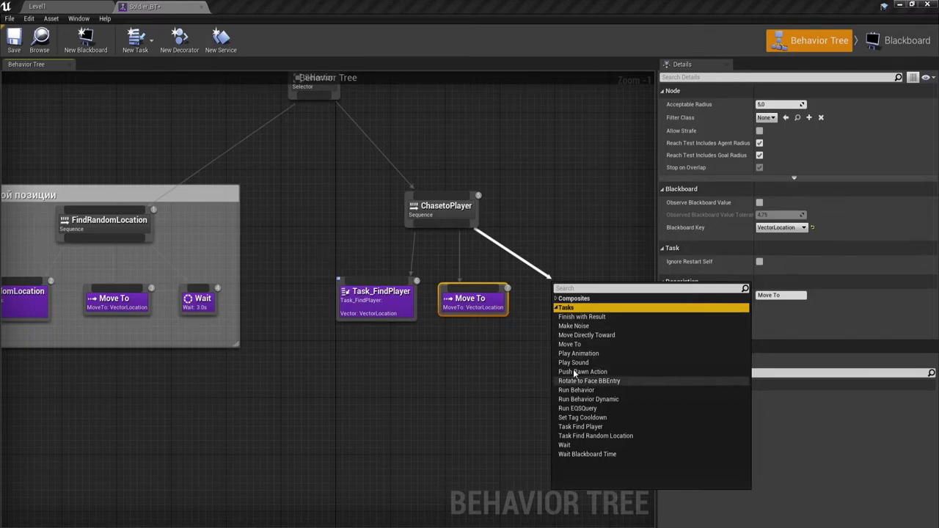
click(564, 445)
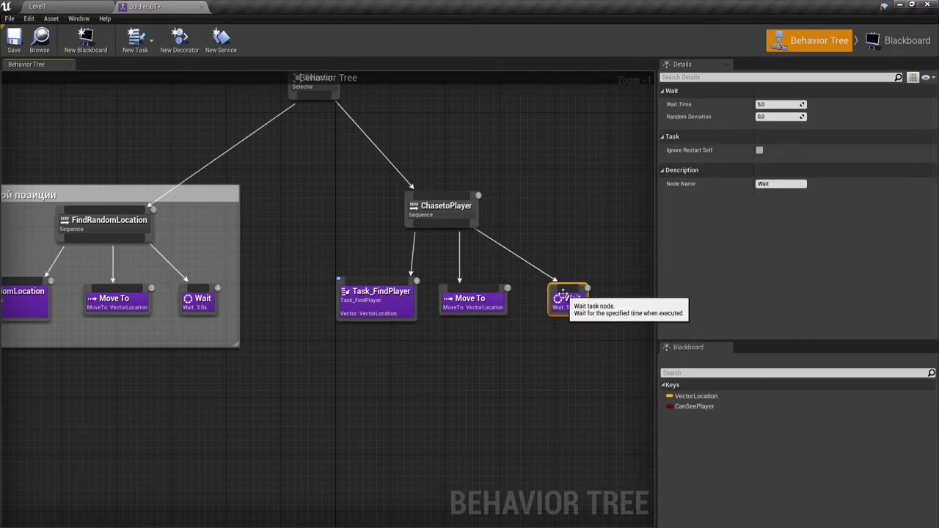
drag(561, 297, 534, 297)
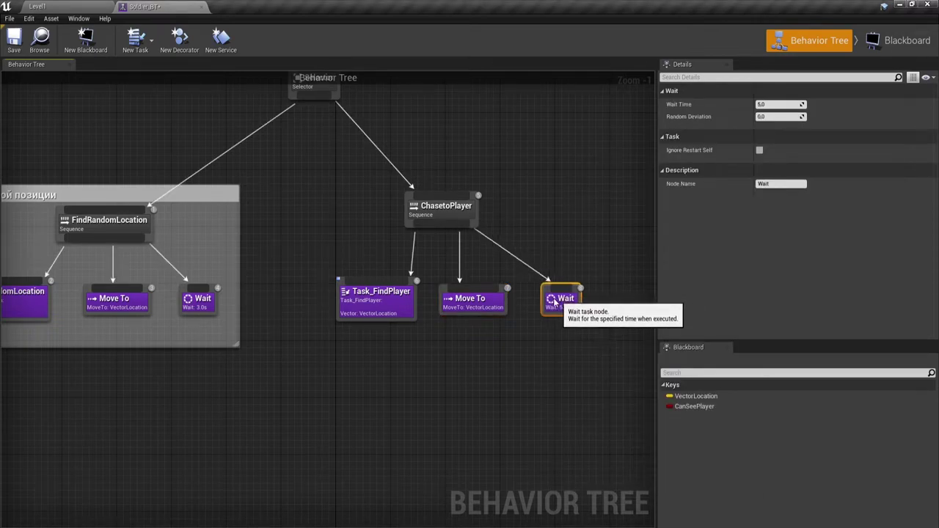
click(772, 105)
text(1)
key(Return)
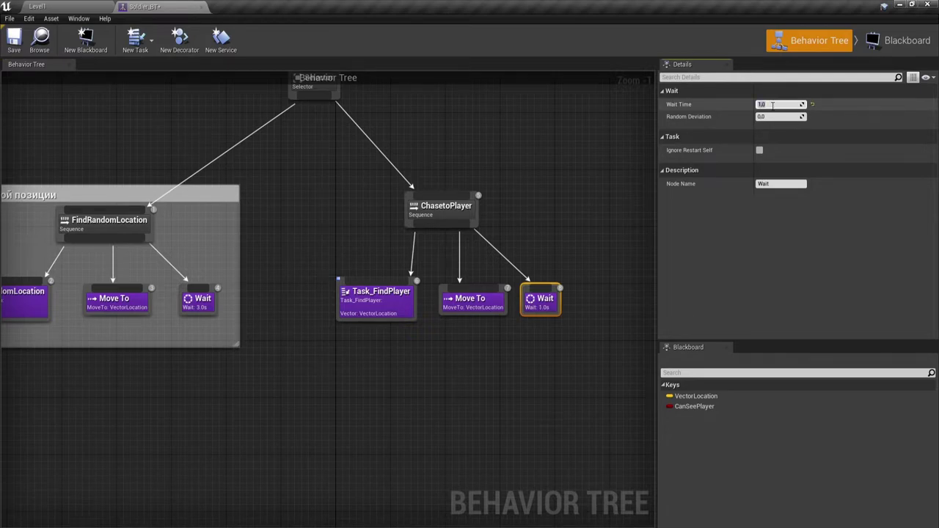
click(478, 355)
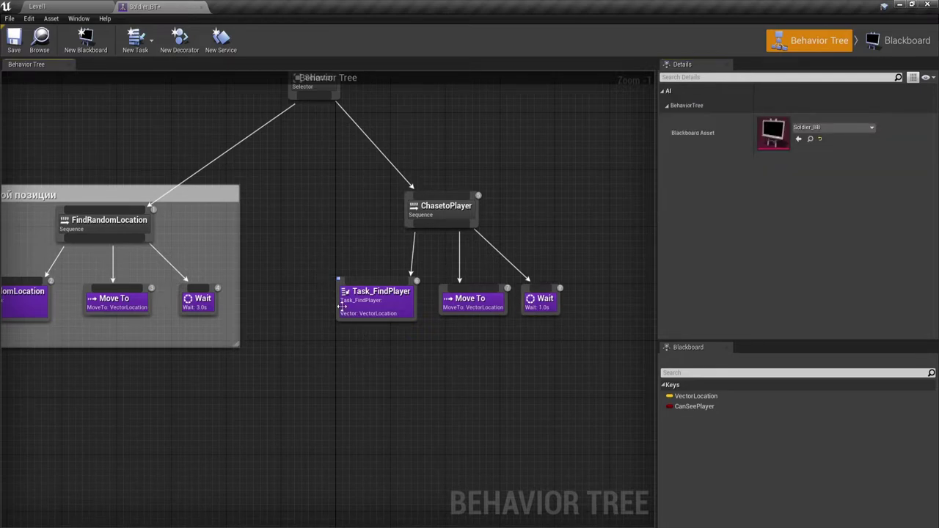
drag(314, 218, 577, 339)
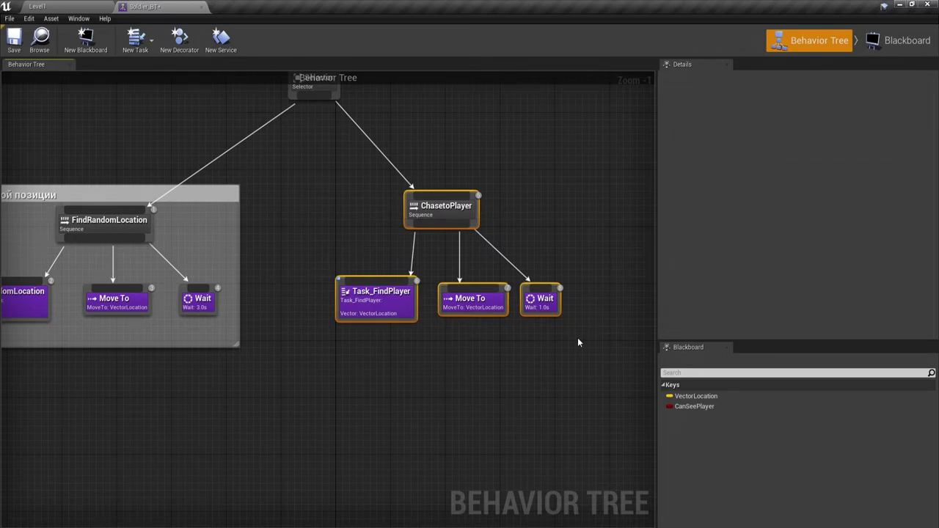
Step: Wrap the ChasetoPlayer subtree in a comment titled 'Поиск позиции игрока'
key(c)
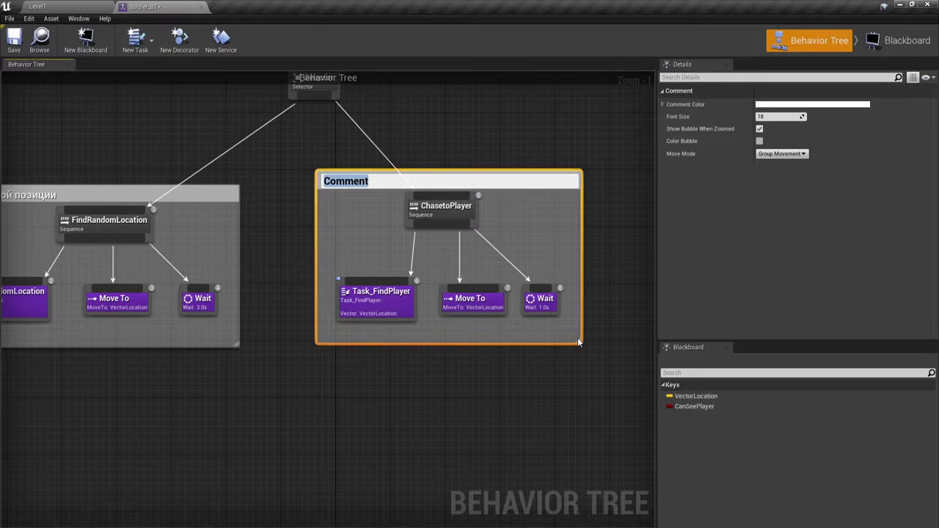
key(BackSpace)
scroll(347, 185, down, 1)
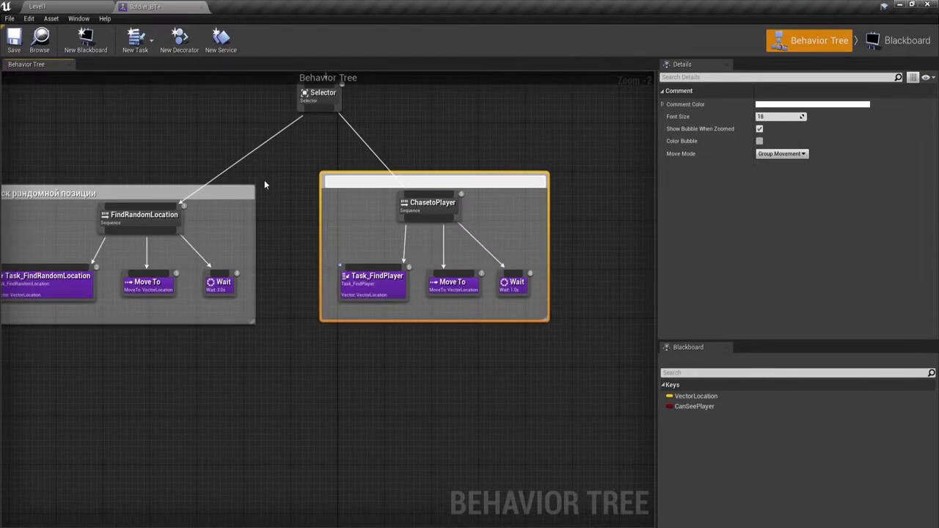
text(Поиск )
text(п)
text(озиции )
text(иг)
text(рока)
key(Return)
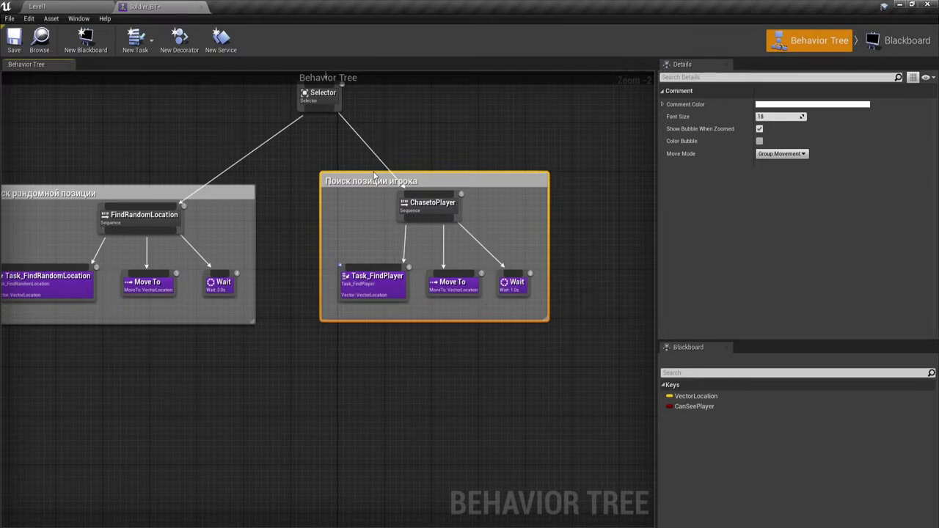
Step: Select the comment groups and zoom the view in on the FindRandomLocation branch
scroll(453, 226, up, 1)
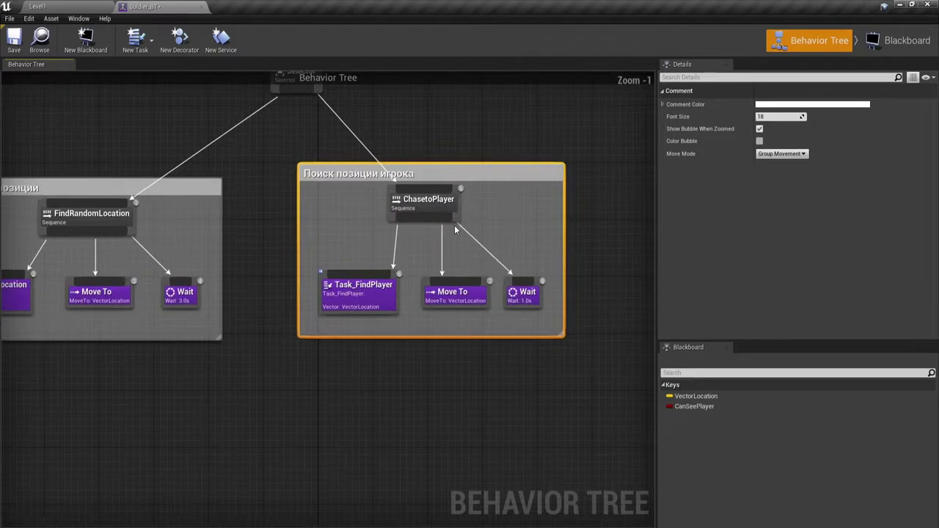
right_drag(305, 266, 335, 243)
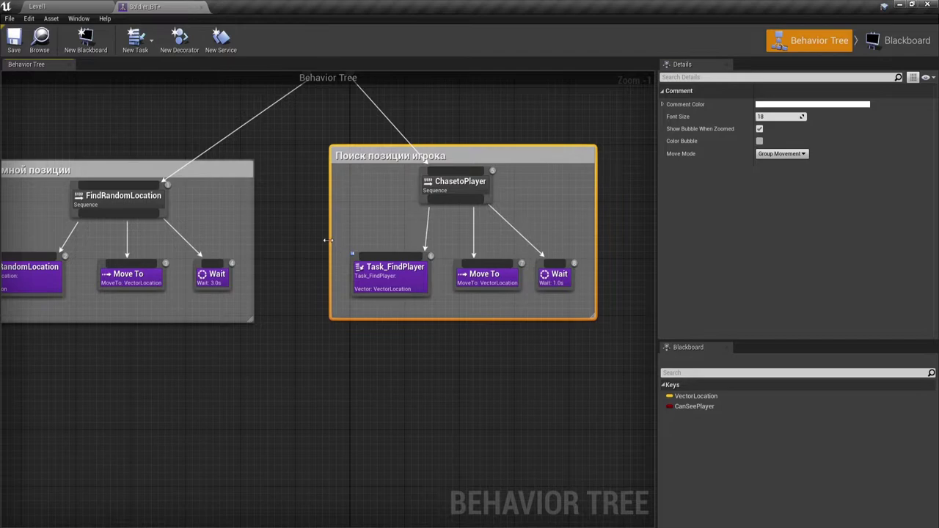
right_drag(302, 335, 374, 343)
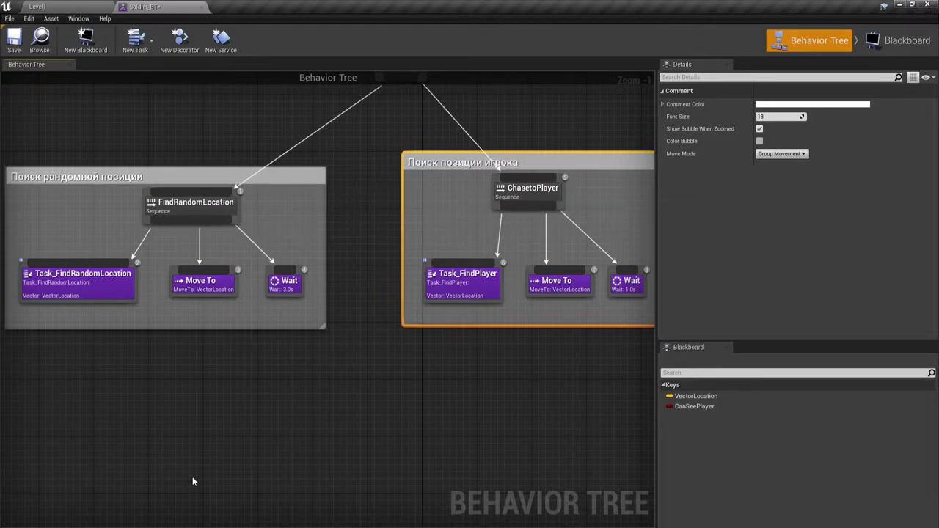
scroll(193, 481, down, 2)
drag(35, 174, 281, 431)
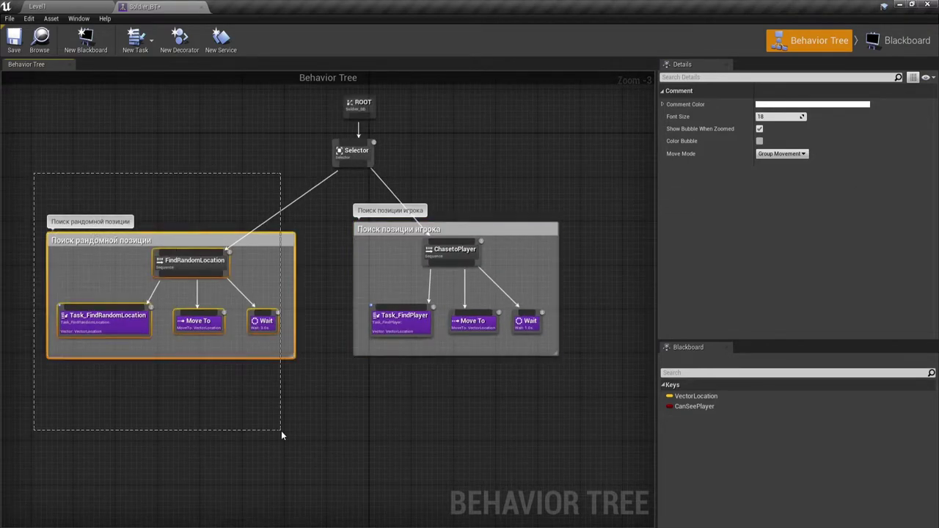
drag(345, 363, 583, 216)
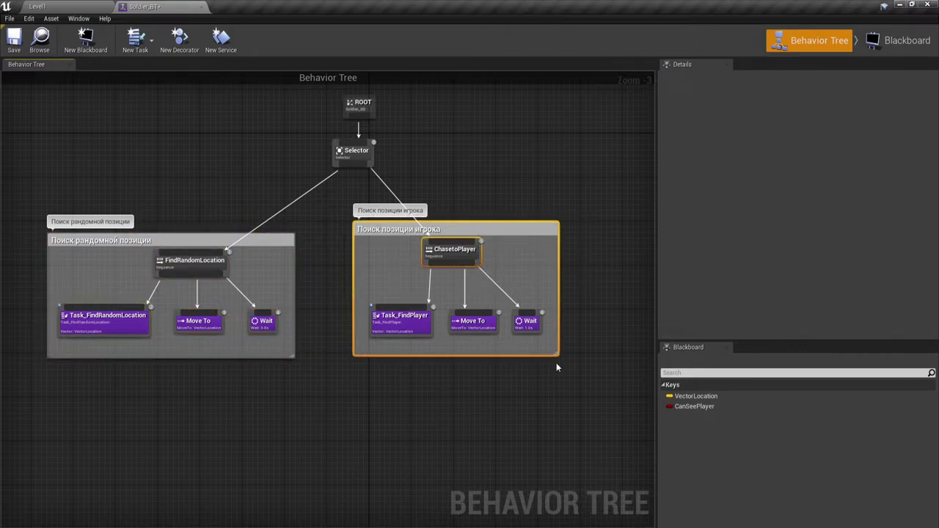
drag(627, 388, 415, 190)
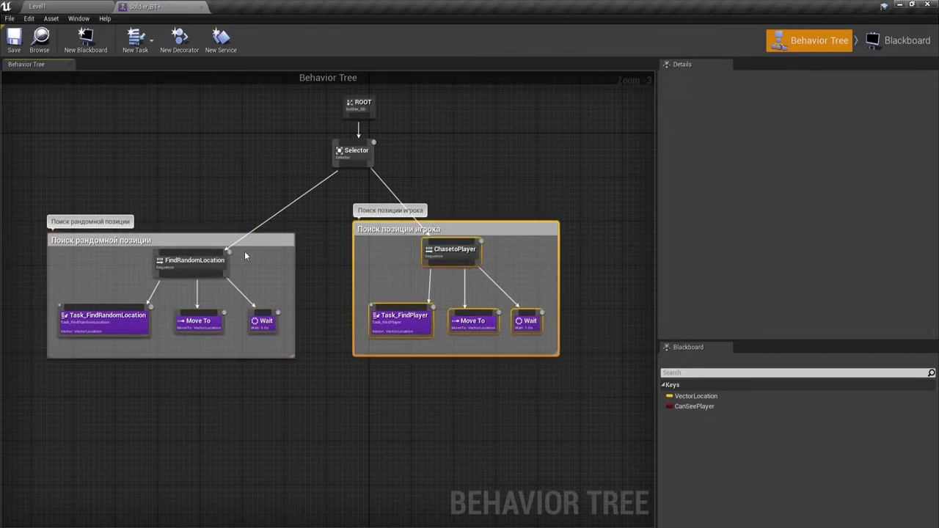
drag(16, 194, 313, 316)
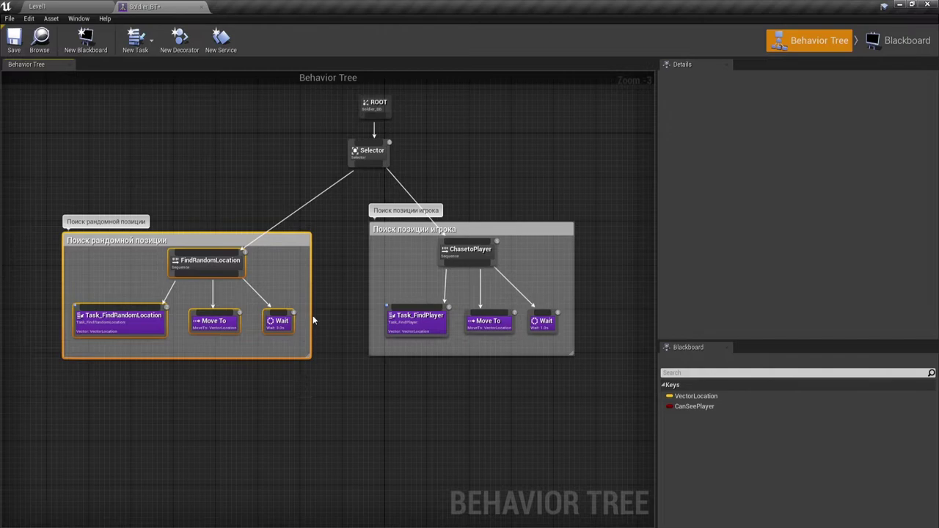
scroll(283, 274, up, 1)
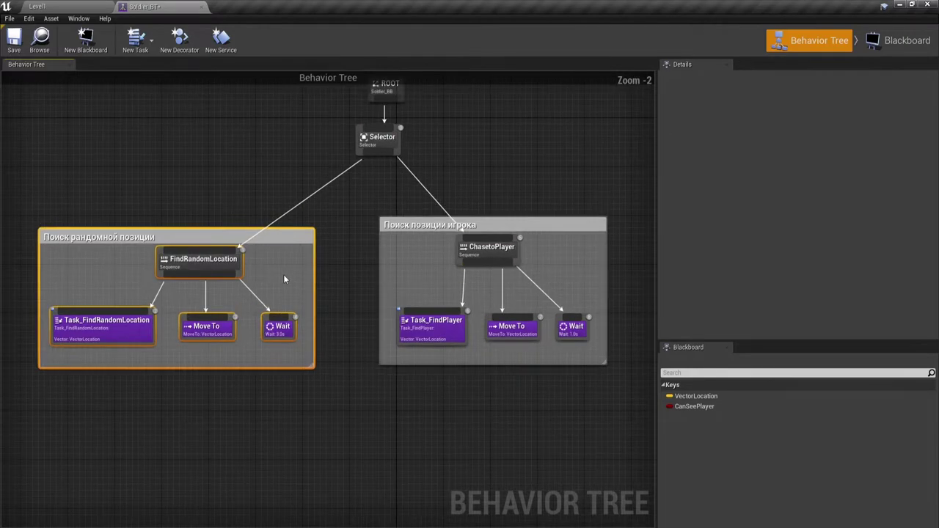
right_drag(283, 274, 441, 239)
scroll(336, 238, up, 2)
Step: Add a Blackboard condition decorator to the FindRandomLocation sequence
click(285, 222)
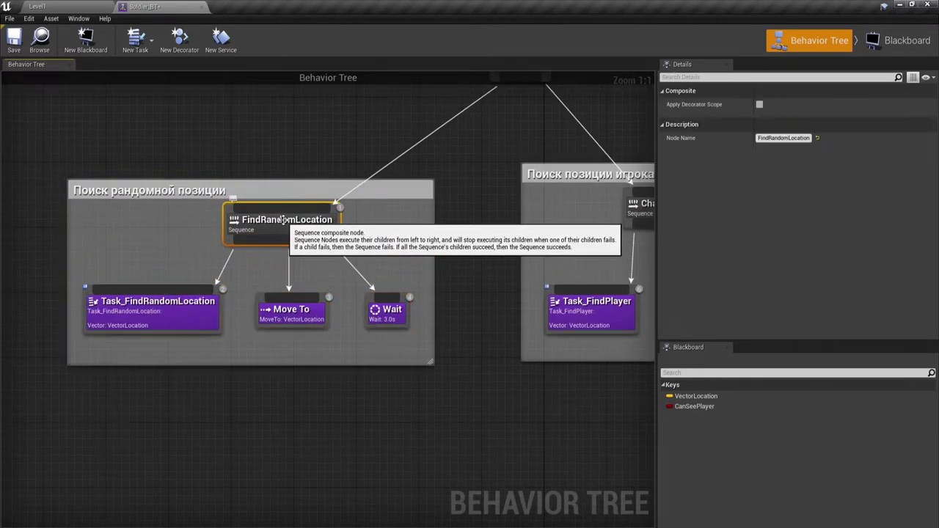
right_click(284, 223)
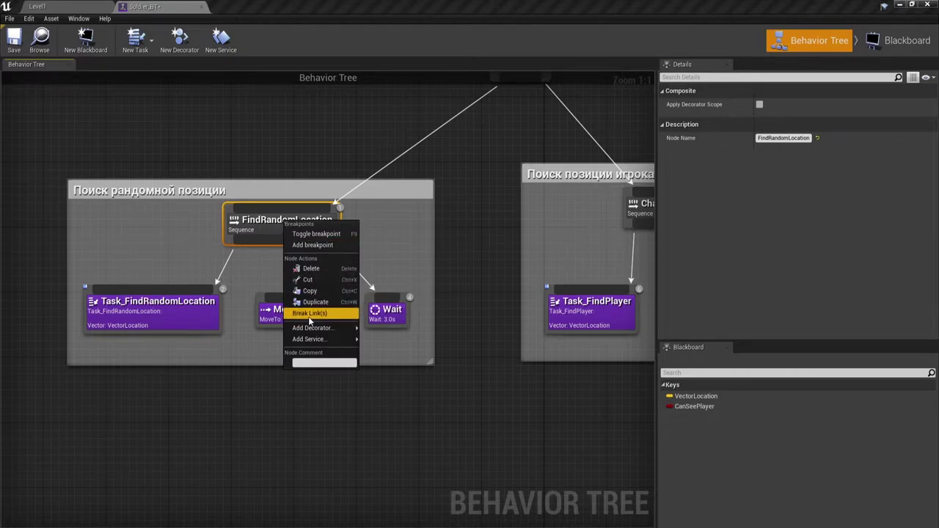
mouse_move(309, 330)
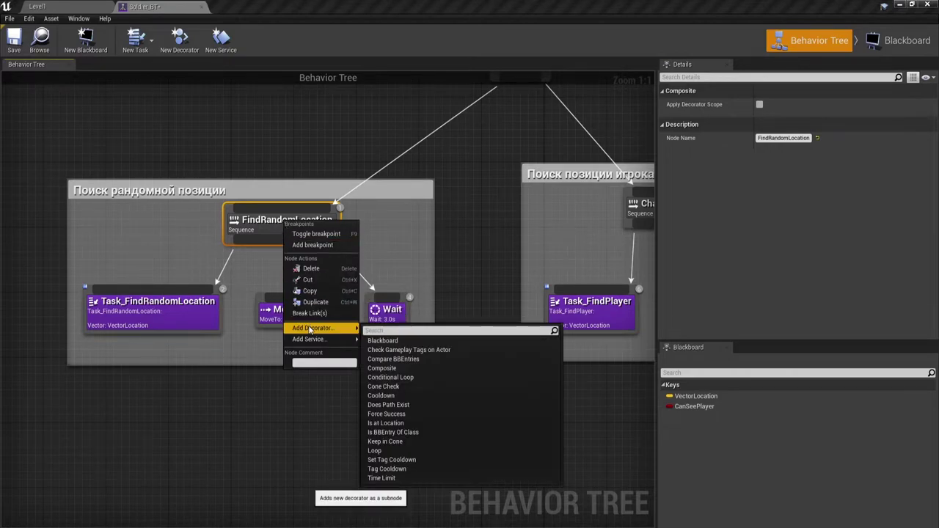
click(394, 340)
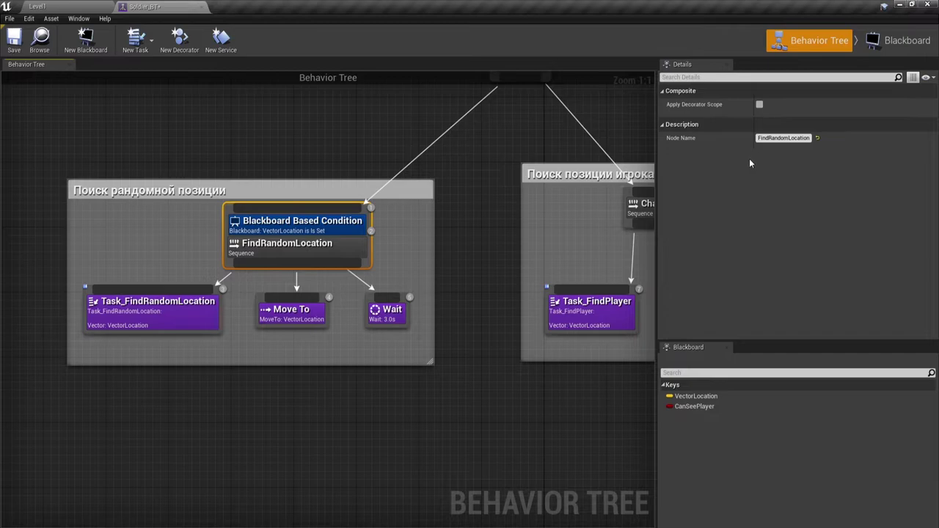
click(784, 138)
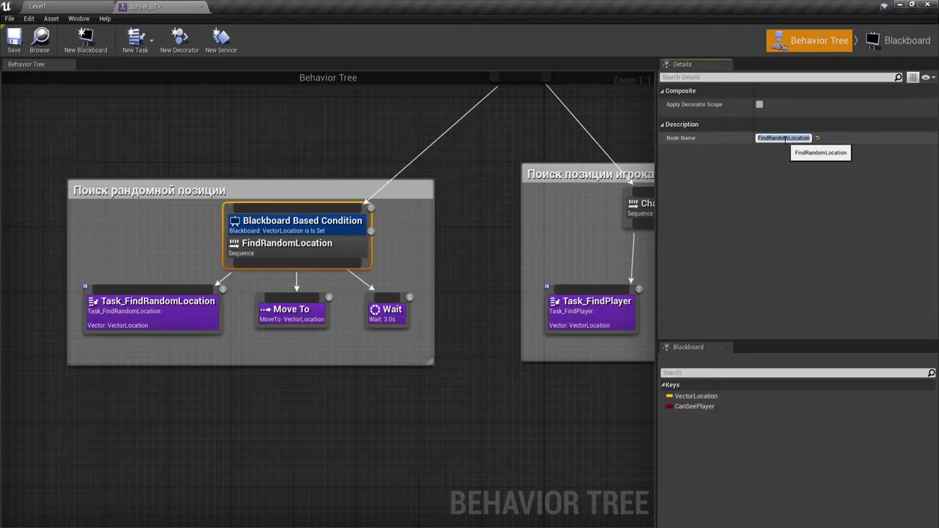
click(356, 254)
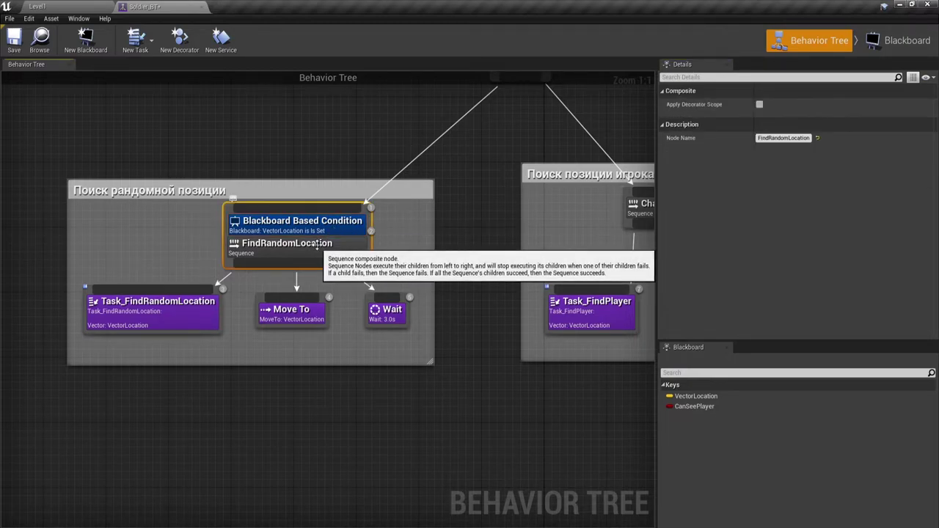
click(323, 221)
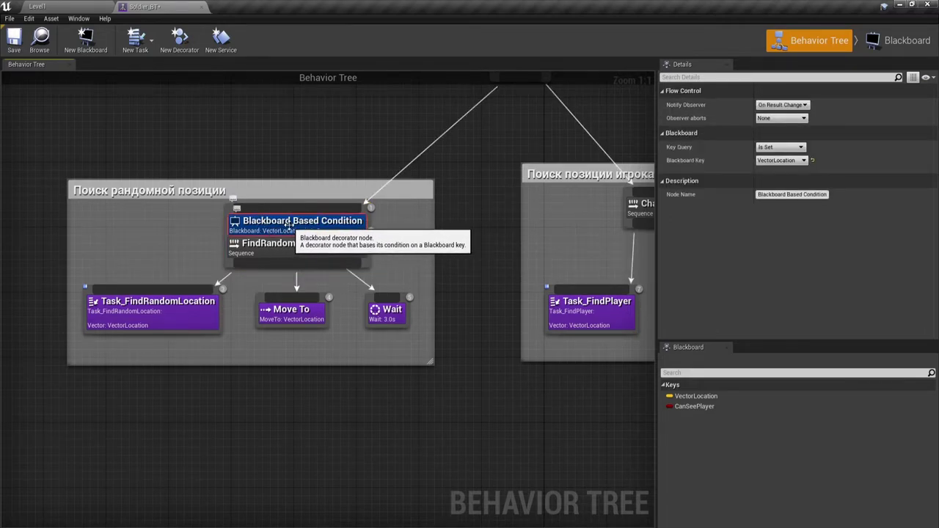
click(760, 195)
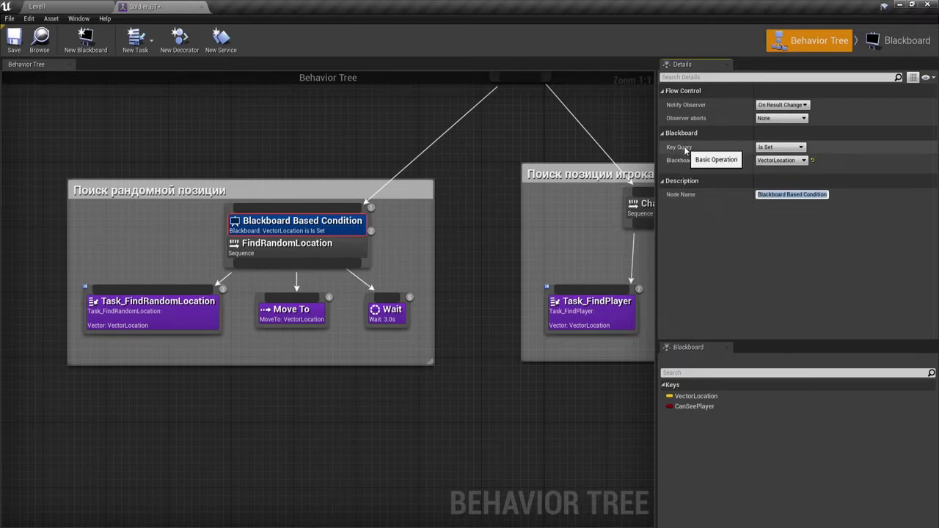
Step: Make the condition check that the CanSeePlayer key Is Not Set
click(774, 150)
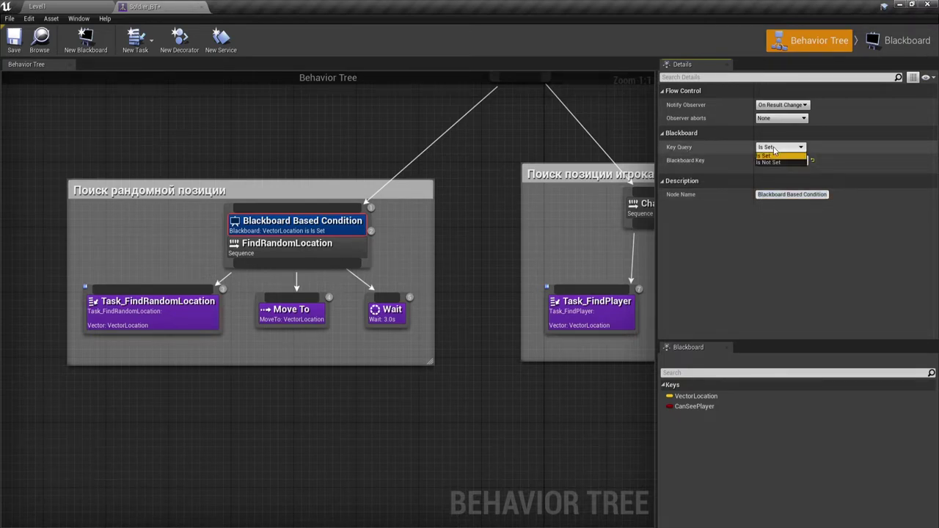
click(763, 164)
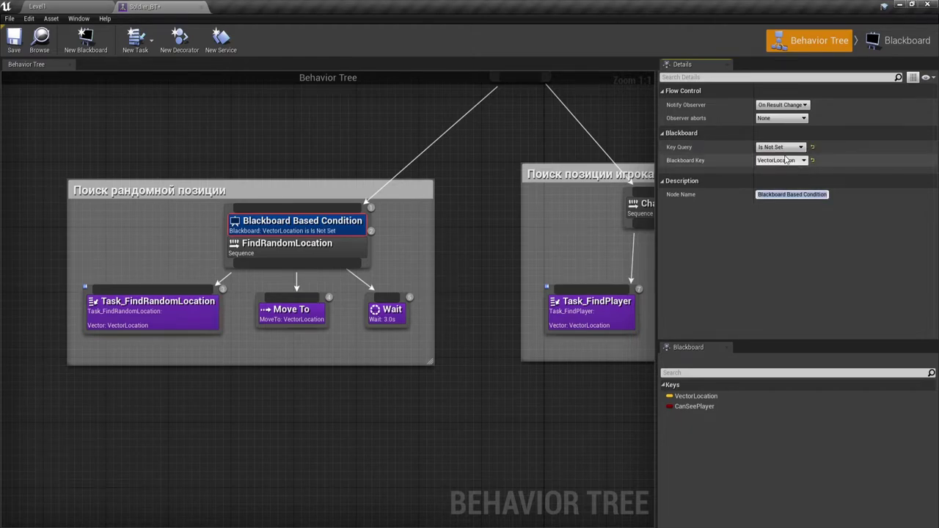
click(764, 161)
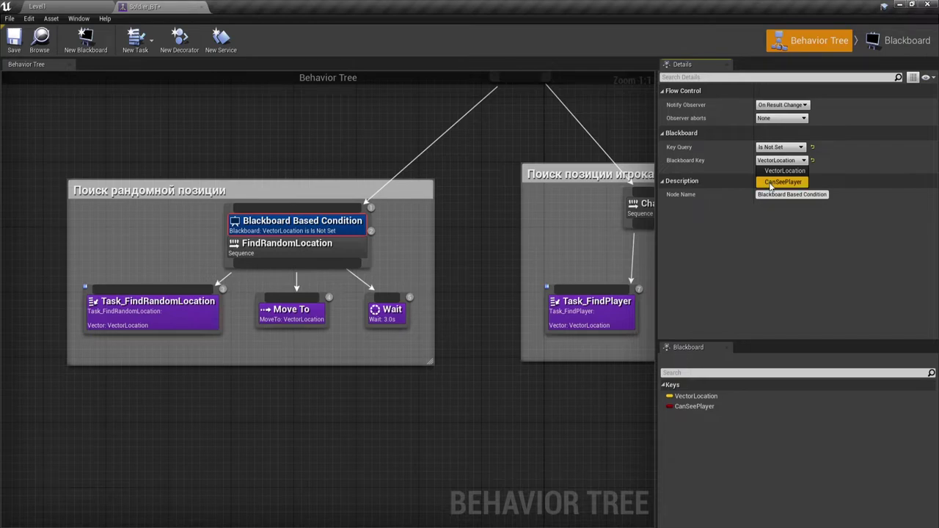
click(769, 183)
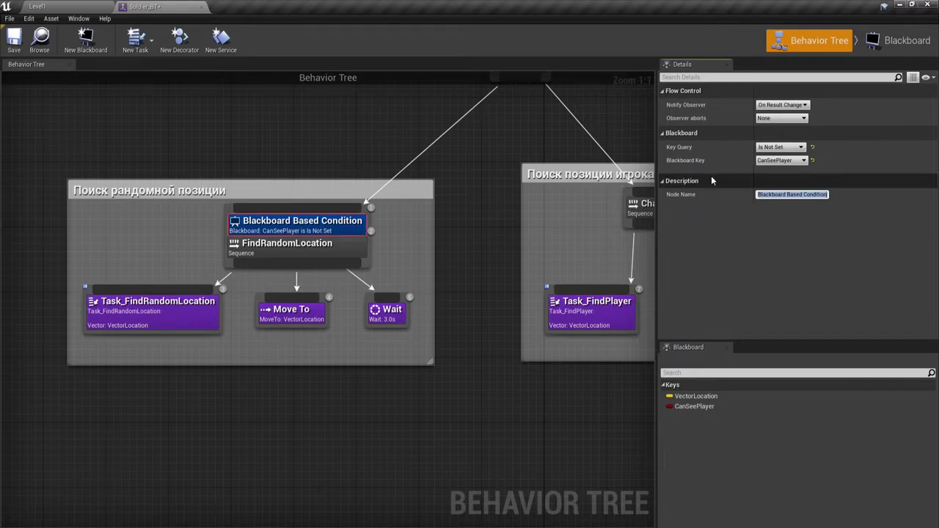
Step: Name the decorator CanNotSeePlayer
click(760, 194)
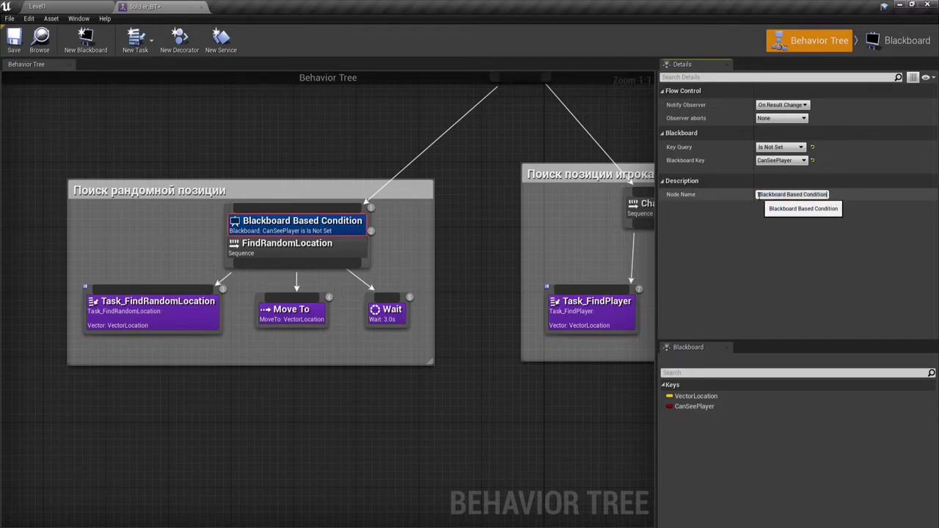
key(ctrl+a)
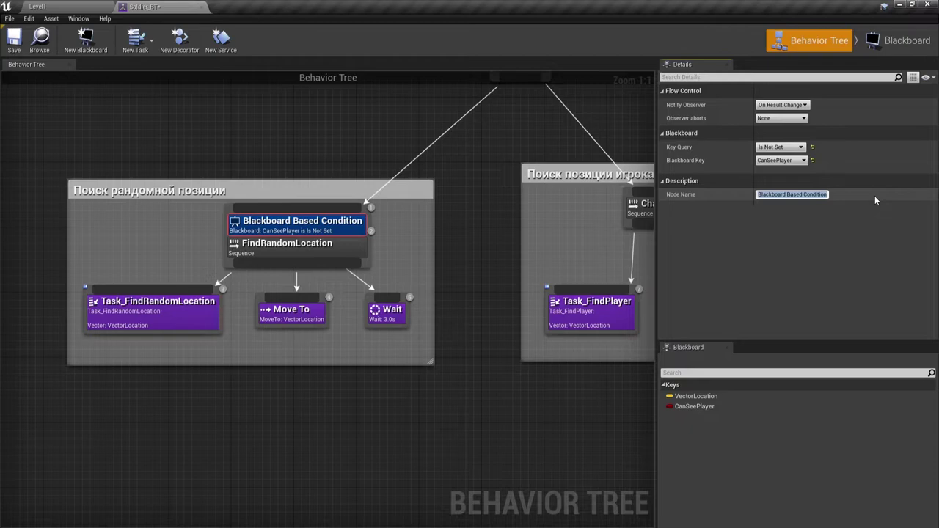
text(Сфт)
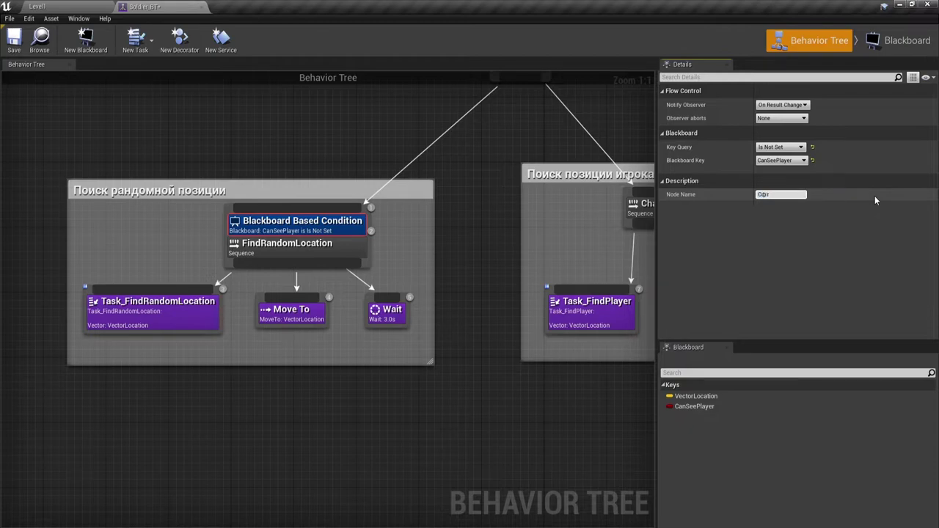
key(BackSpace)
key(BackSpace)
key(BackSpace)
text(Ca)
text(n)
text(S)
text(ee)
key(Left)
key(Left)
text(No)
text(t)
key(BackSpace)
text(Pl)
text(ayer)
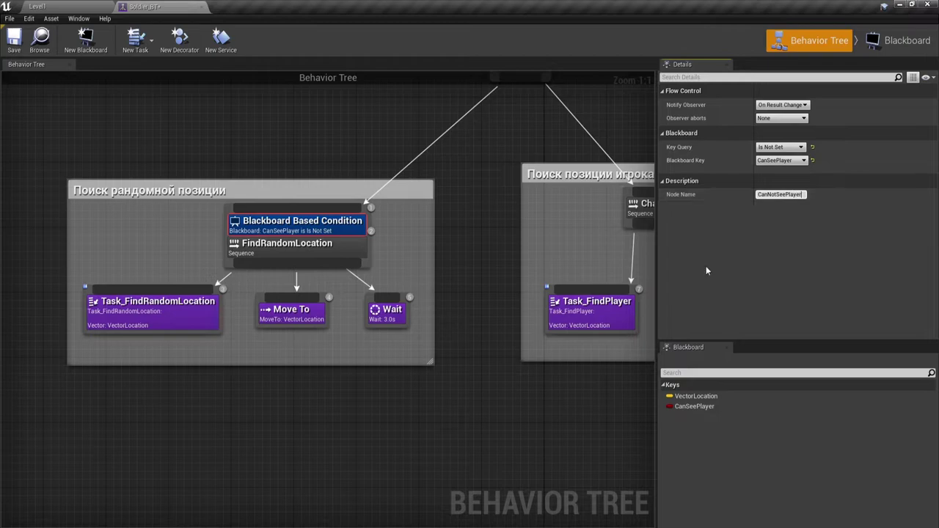
Step: Confirm the CanNotSeePlayer name and add a Blackboard condition decorator to ChasetoPlayer
click(551, 375)
right_drag(578, 417, 343, 425)
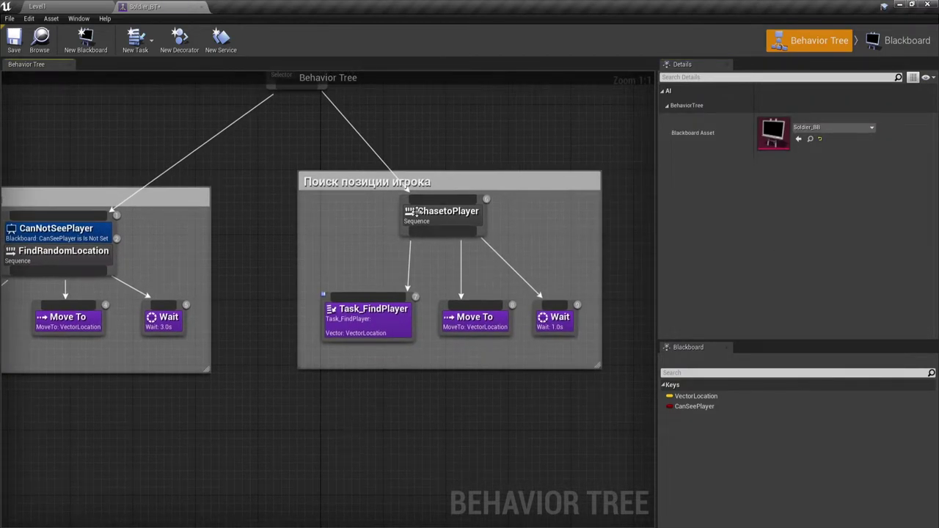
click(441, 214)
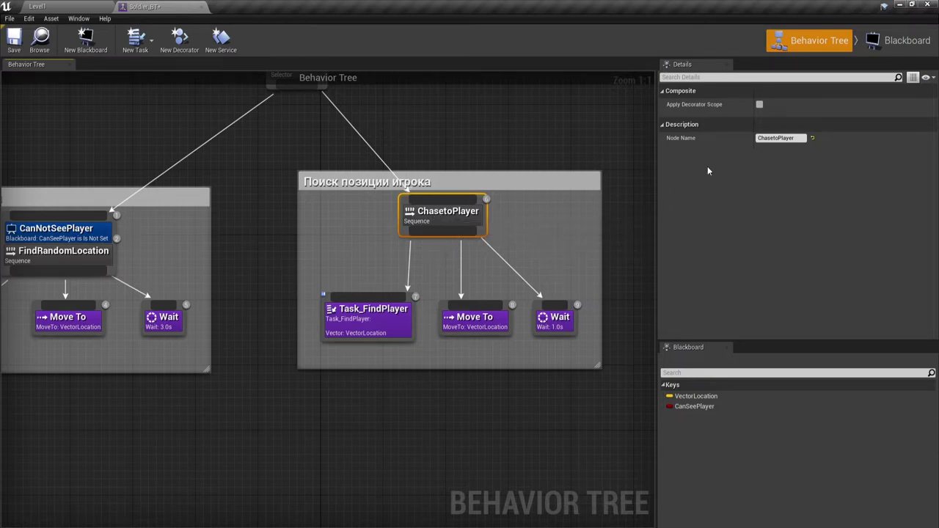
right_click(448, 214)
mouse_move(493, 321)
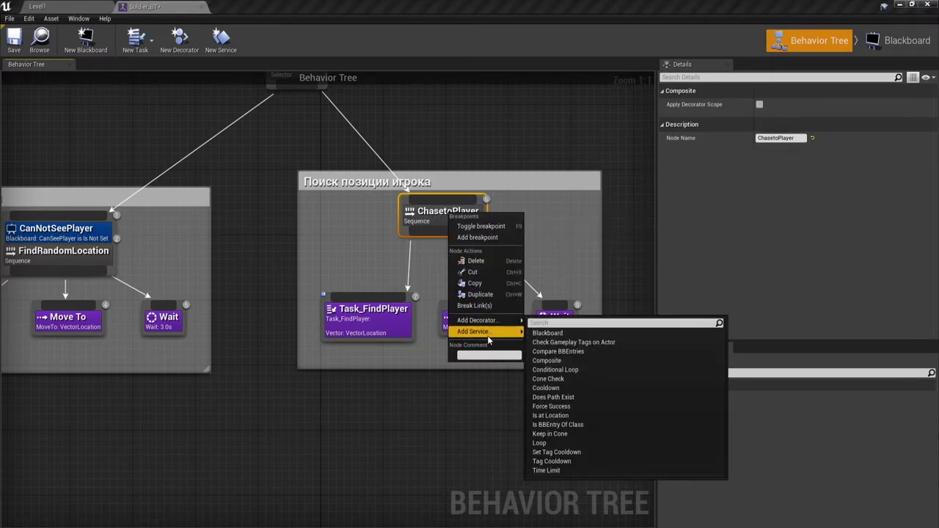
click(551, 333)
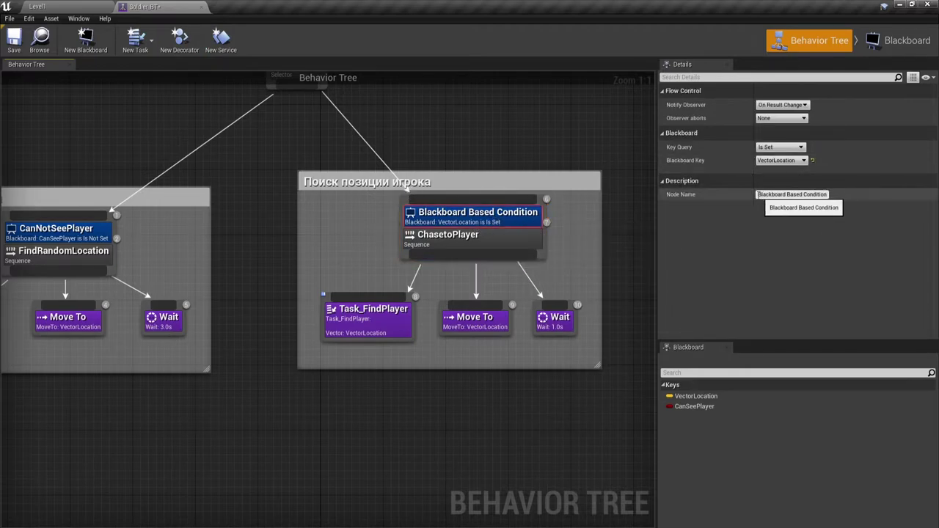
Step: Name the decorator CanSeePlayer, check that the CanSeePlayer key Is Set, and save the tree
click(760, 194)
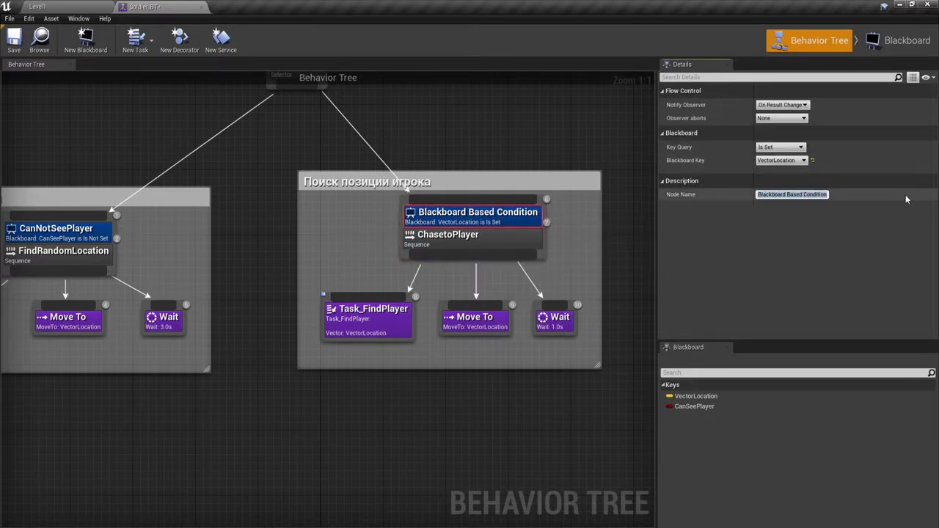
text(C)
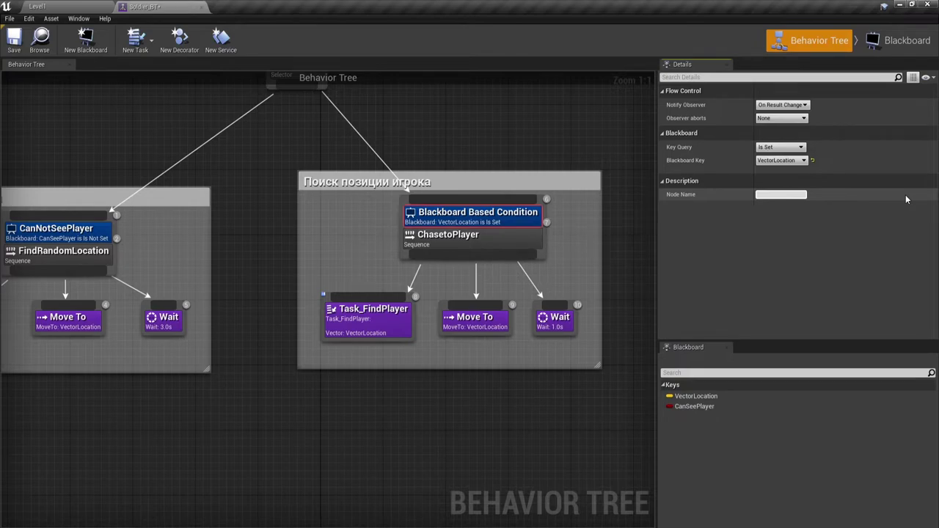
text(anS)
text(eePla)
text(yer)
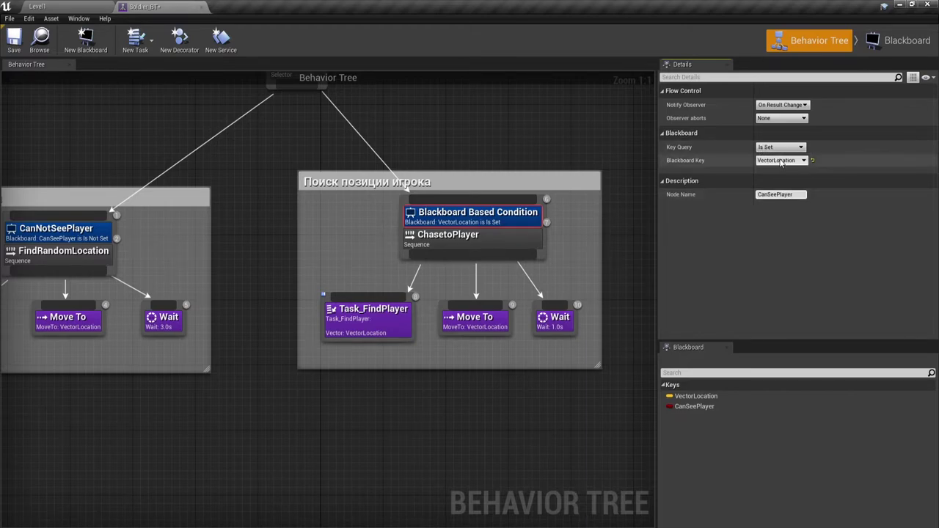
click(781, 160)
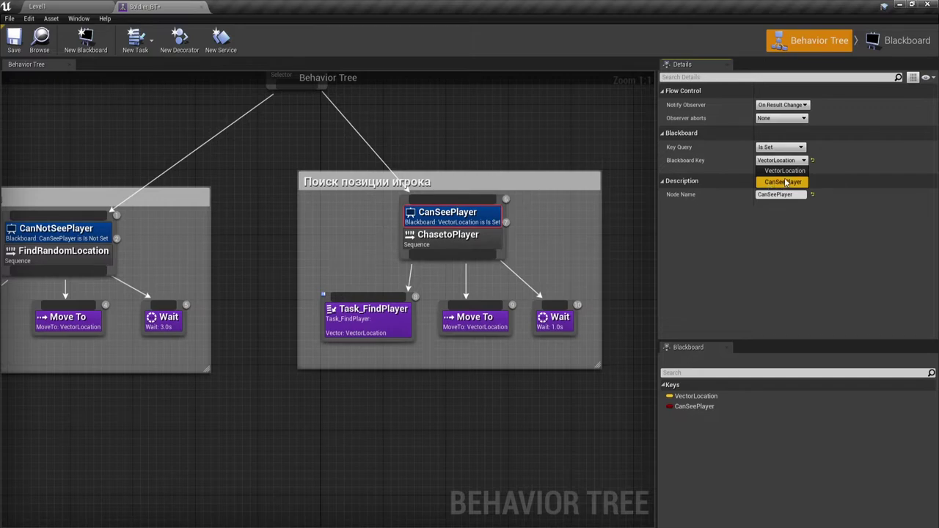
click(792, 182)
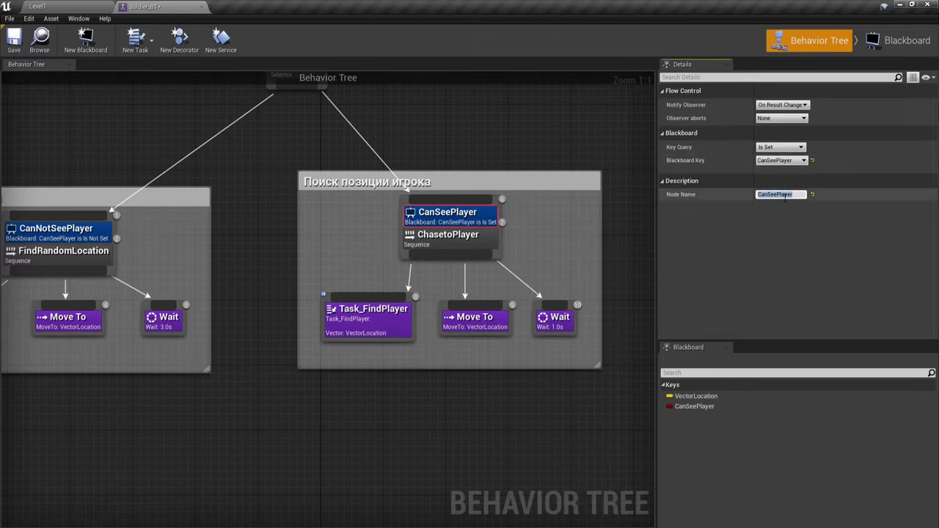
click(766, 247)
scroll(506, 245, down, 1)
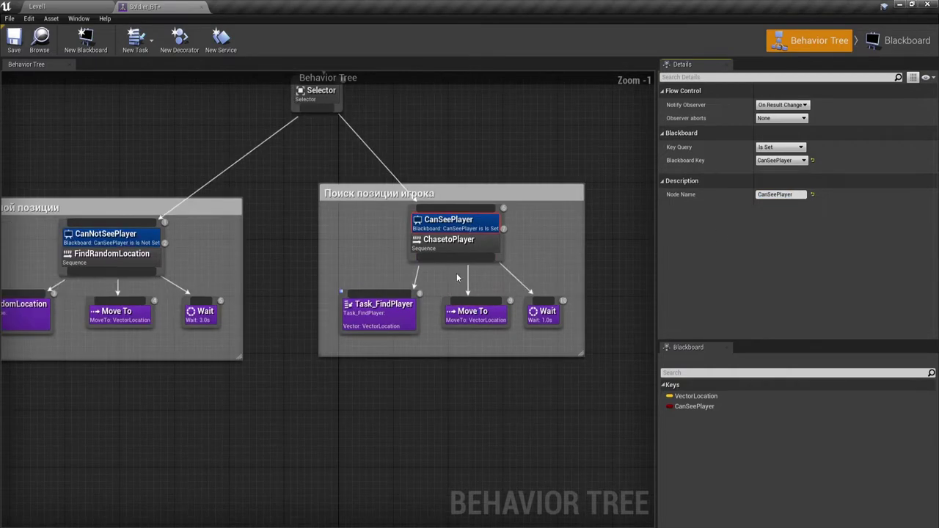
right_drag(473, 400, 513, 372)
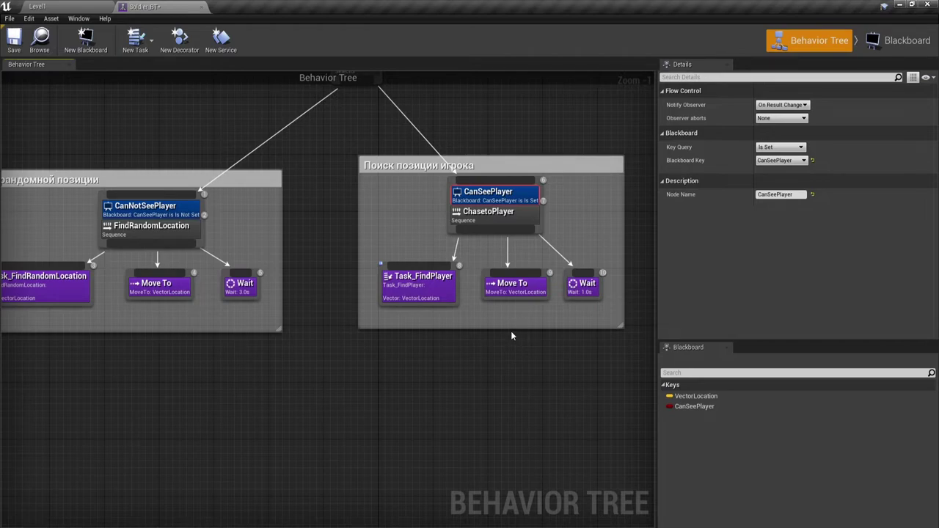
click(14, 42)
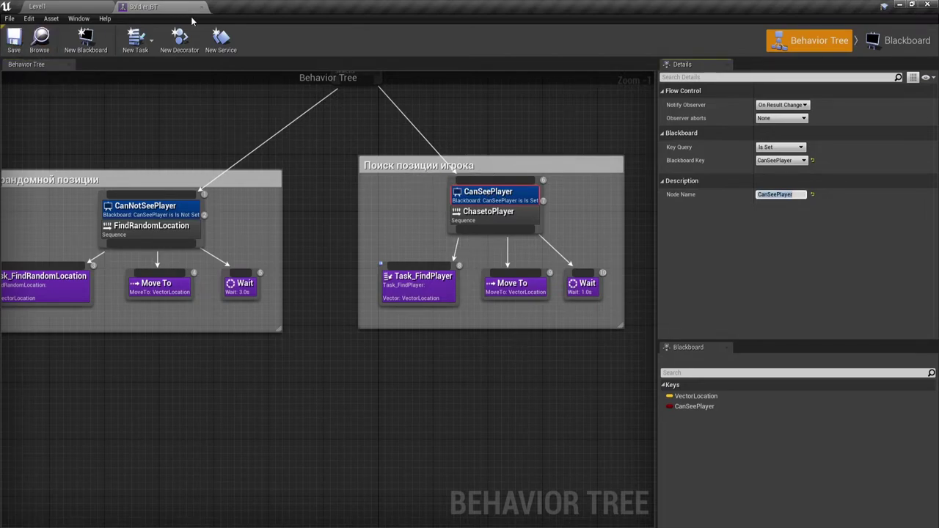
Step: Play-test Level1 by walking toward the target boards, then stop the session
click(80, 7)
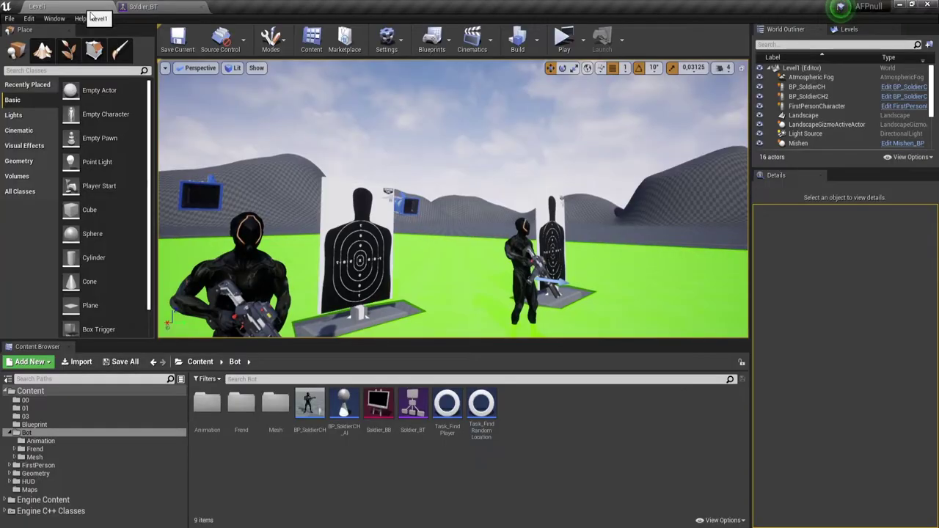
right_drag(471, 270, 471, 269)
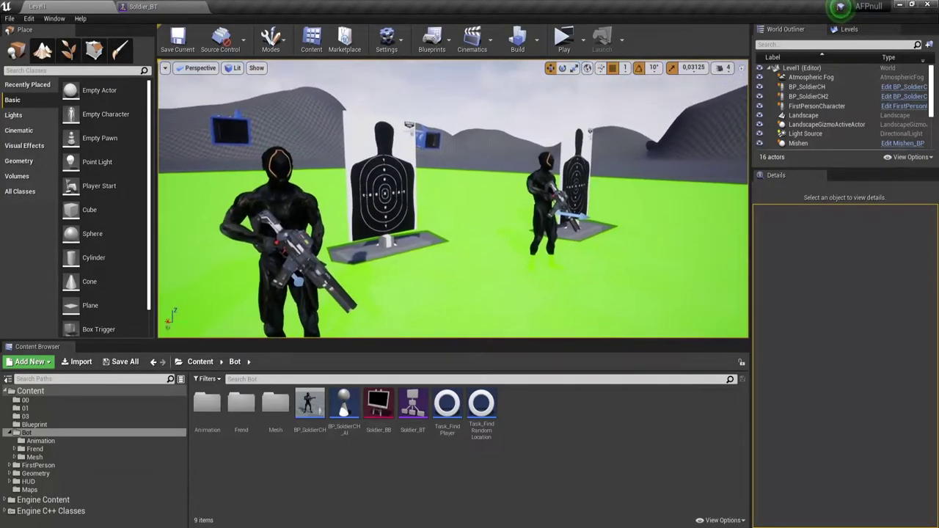
click(565, 41)
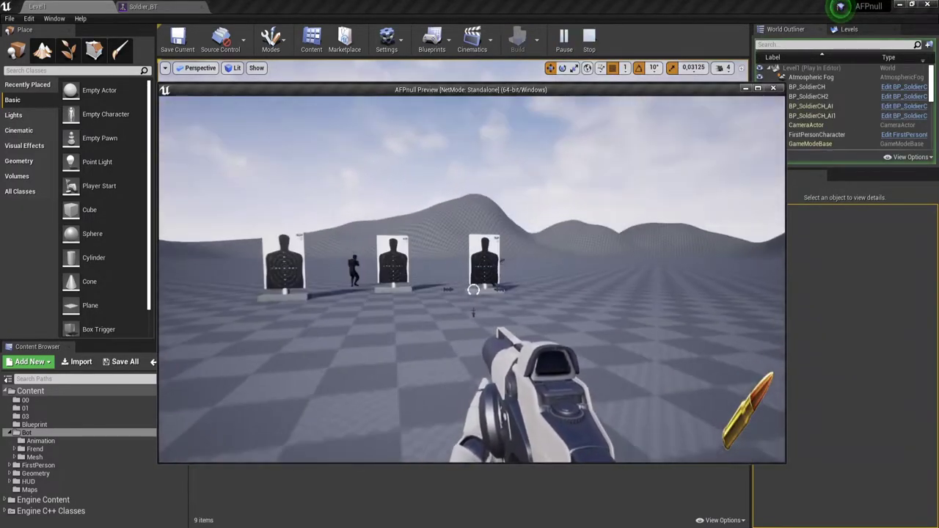
key(w)
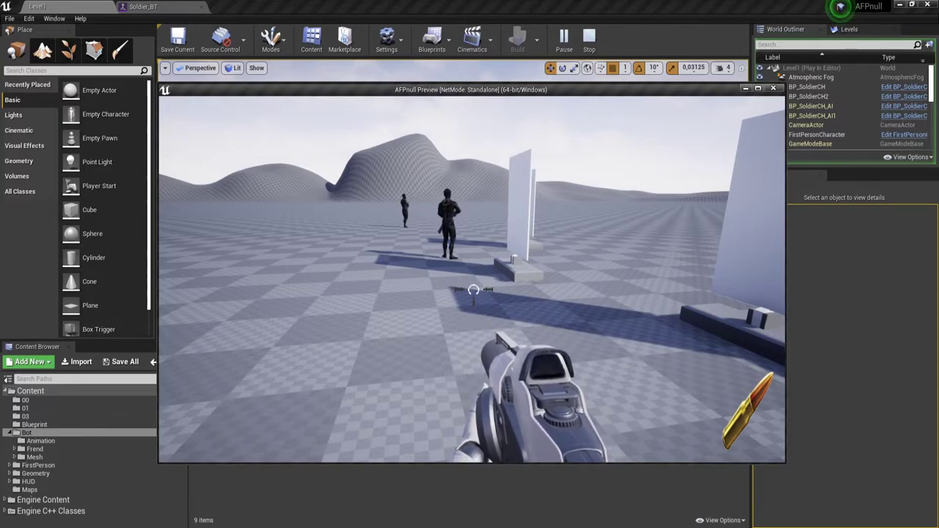
key(Escape)
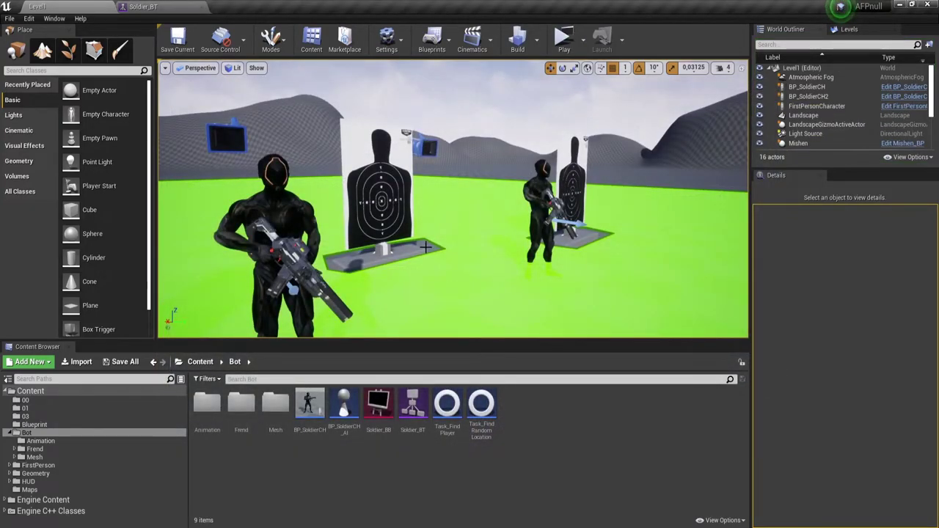
Step: Select the soldier in Level1 and open its BP_SoldierCH Blueprint Event Graph
click(542, 209)
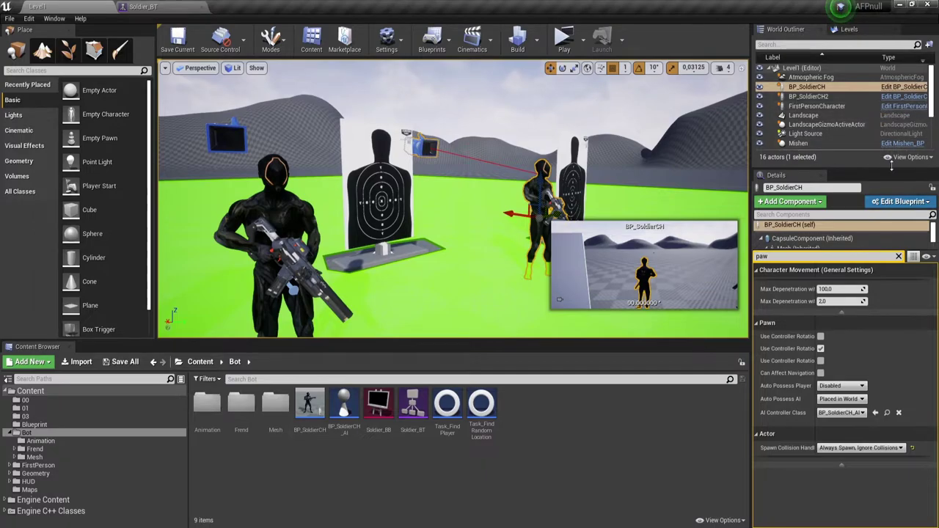
click(884, 227)
click(898, 256)
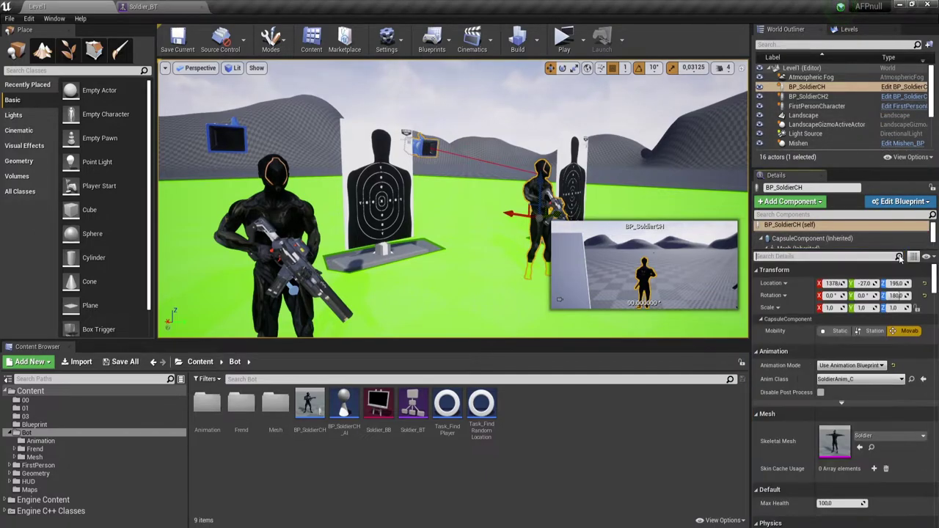
click(907, 88)
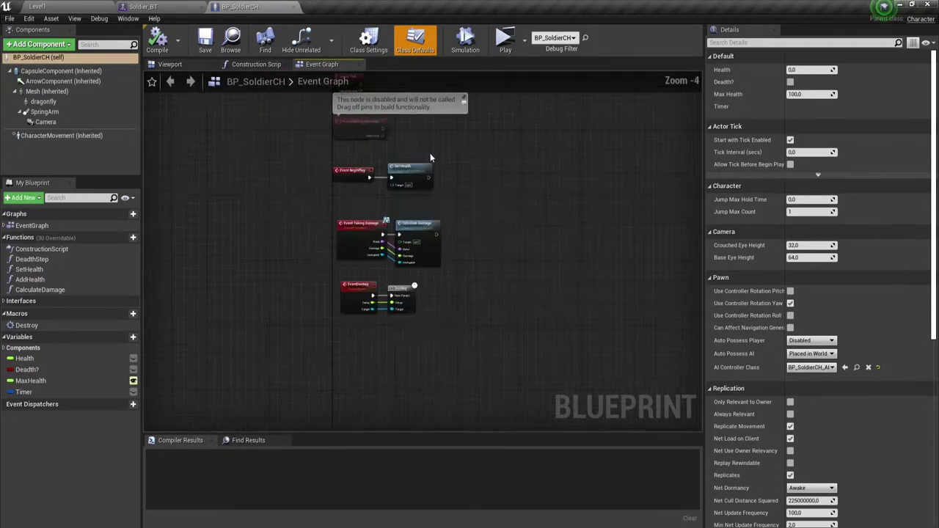
Step: Add an AIPerception component to BP_SoldierCH via the 'ai' component search
mouse_move(250, 120)
mouse_down()
mouse_move(439, 345)
mouse_move(407, 323)
mouse_up()
drag(258, 153, 496, 368)
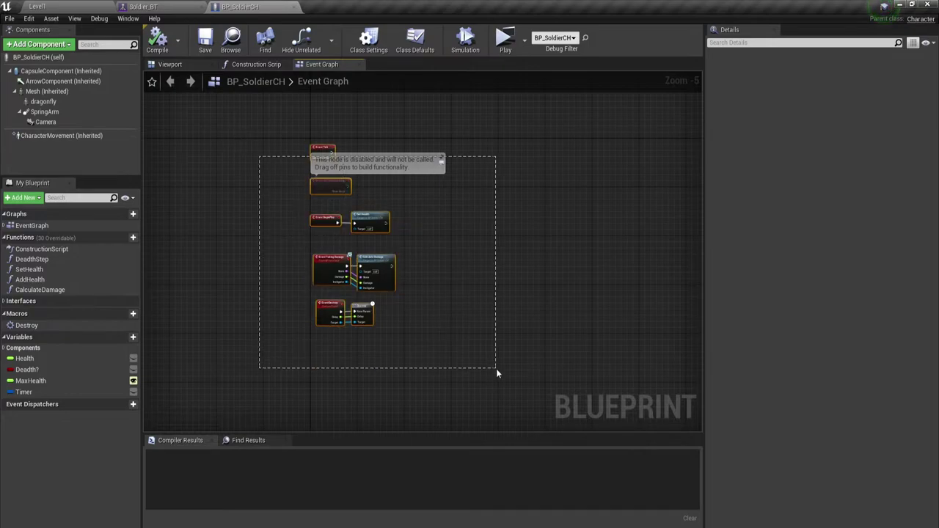
click(493, 277)
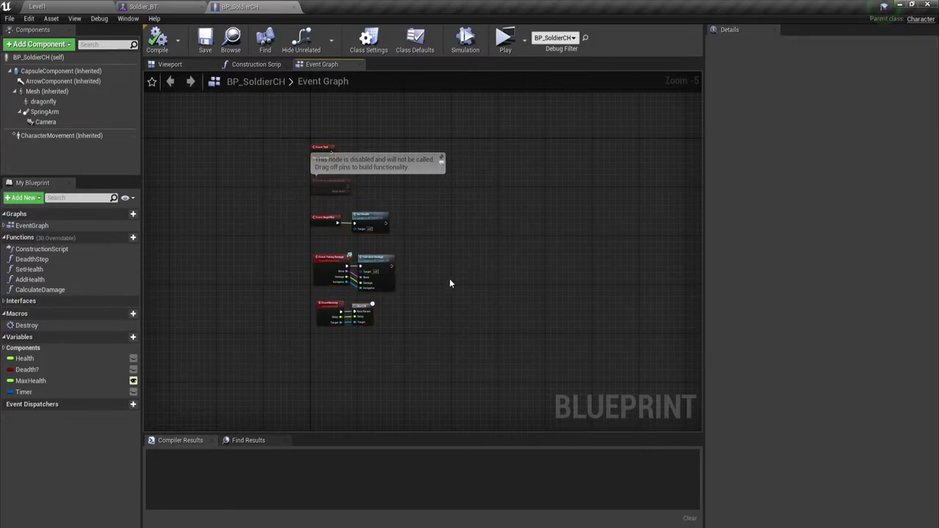
click(38, 44)
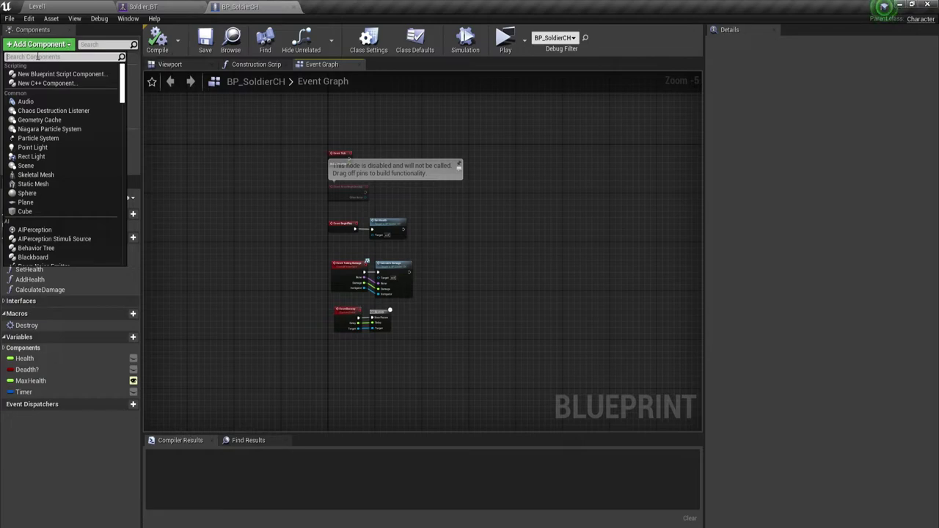
text(ai)
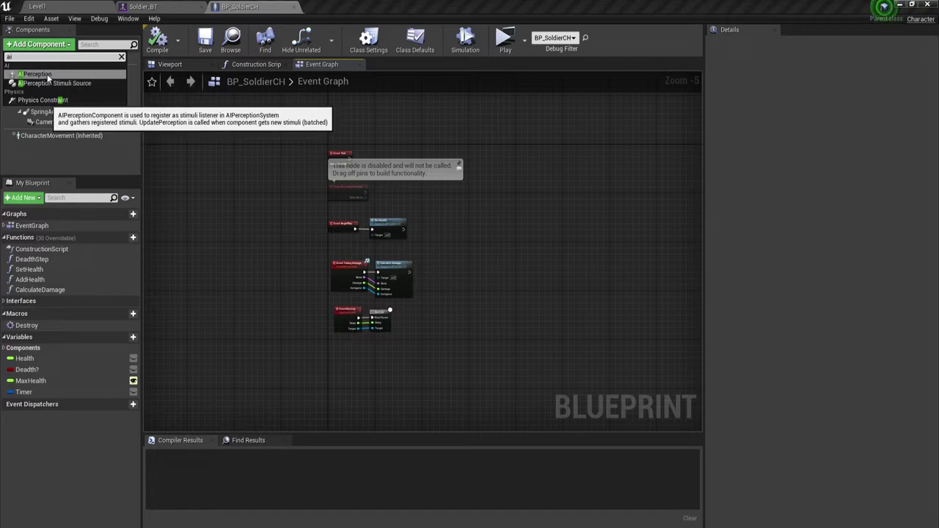
click(47, 75)
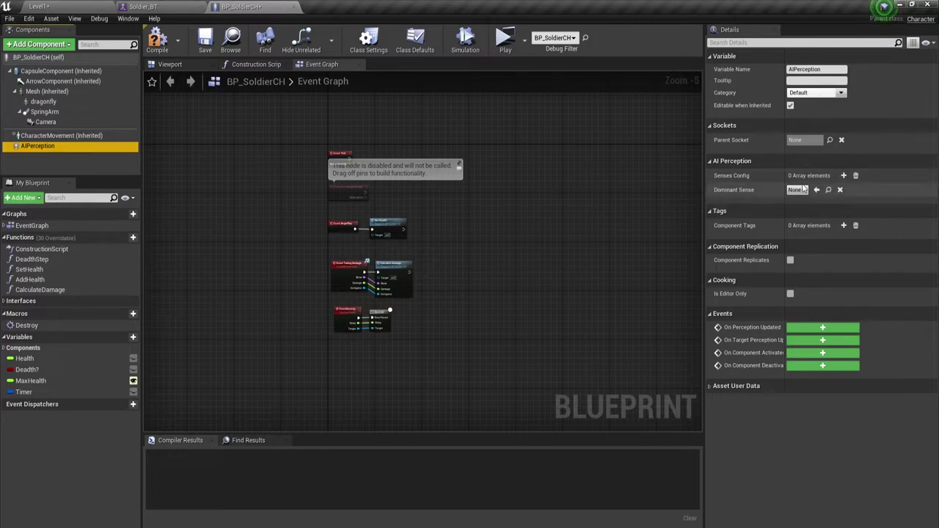
Step: Add an AI Sight config as the first Senses Config entry
click(843, 176)
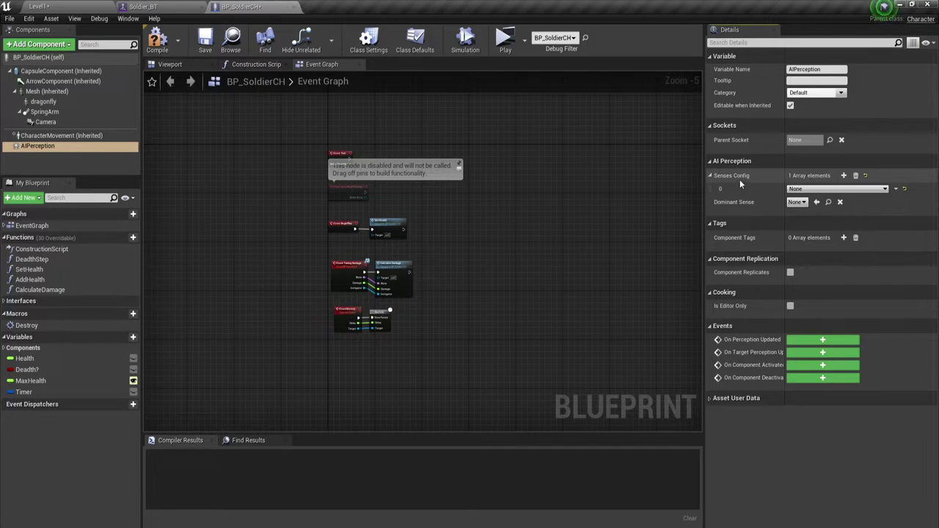
click(883, 190)
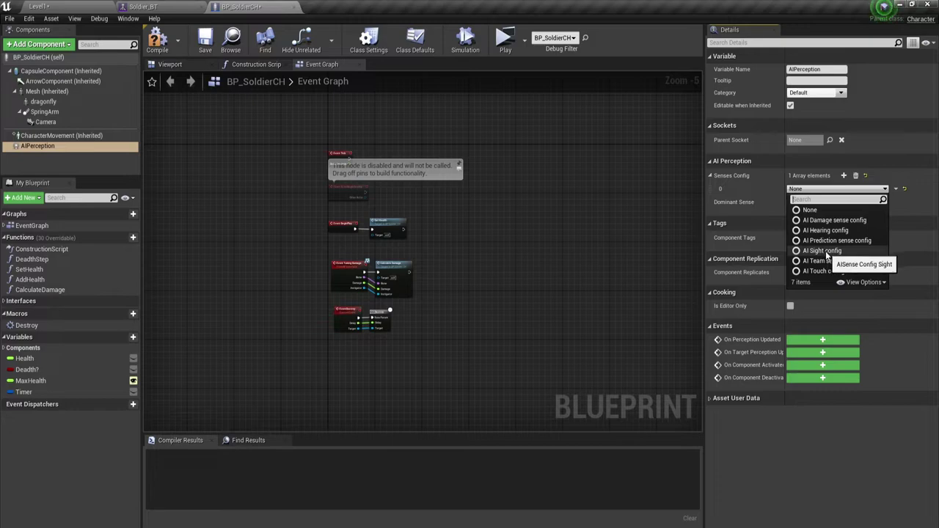
click(826, 252)
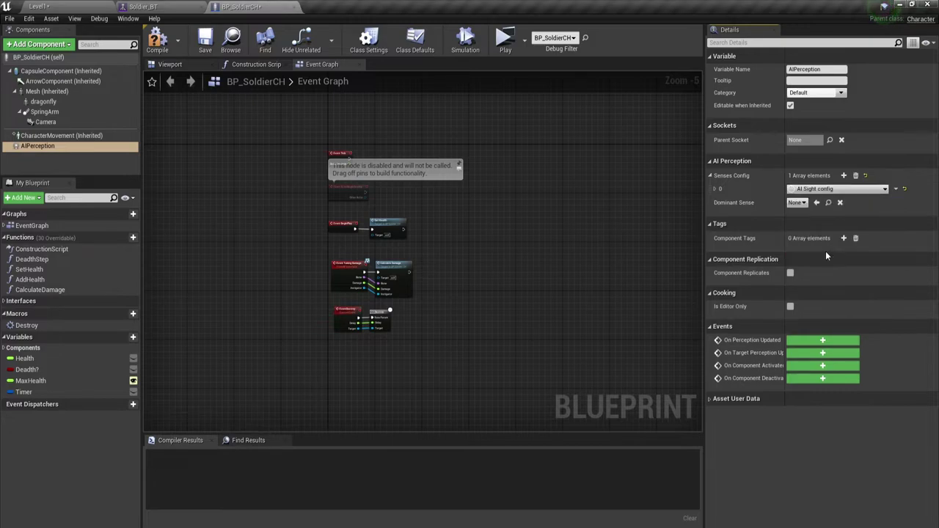
Step: Add a second AI Hearing entry, delete it again, and compile BP_SoldierCH
click(843, 176)
click(884, 201)
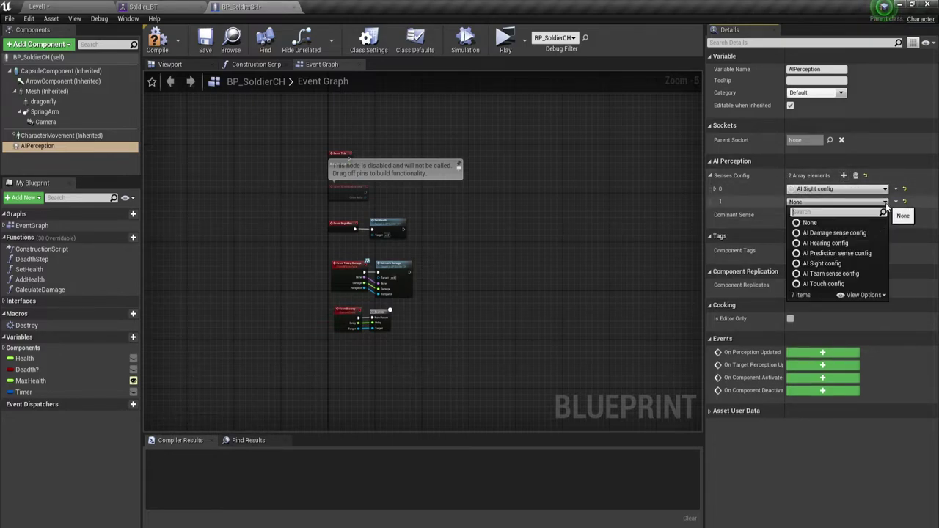
click(826, 243)
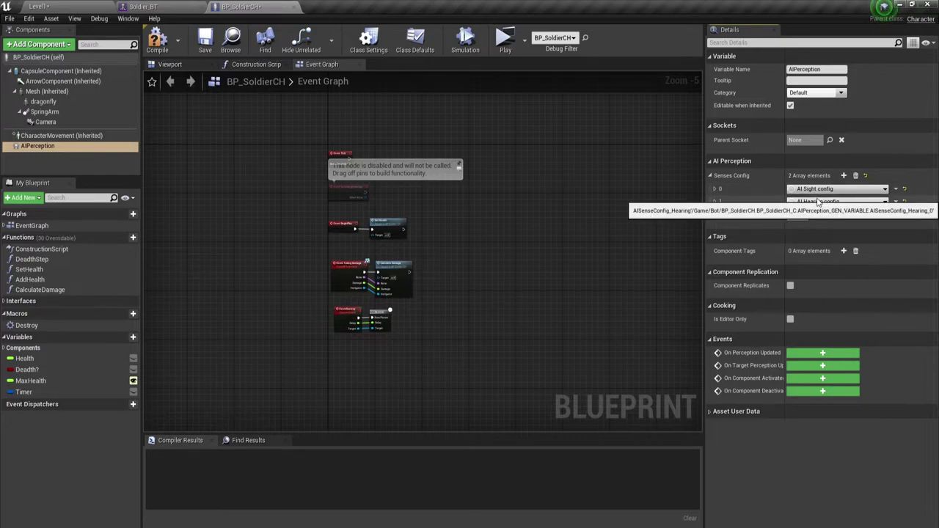
click(895, 201)
click(909, 211)
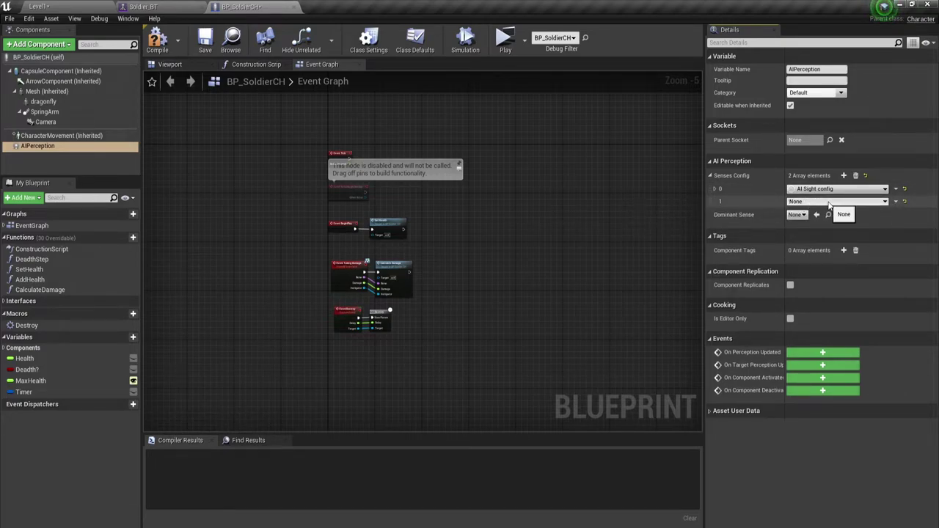
click(895, 202)
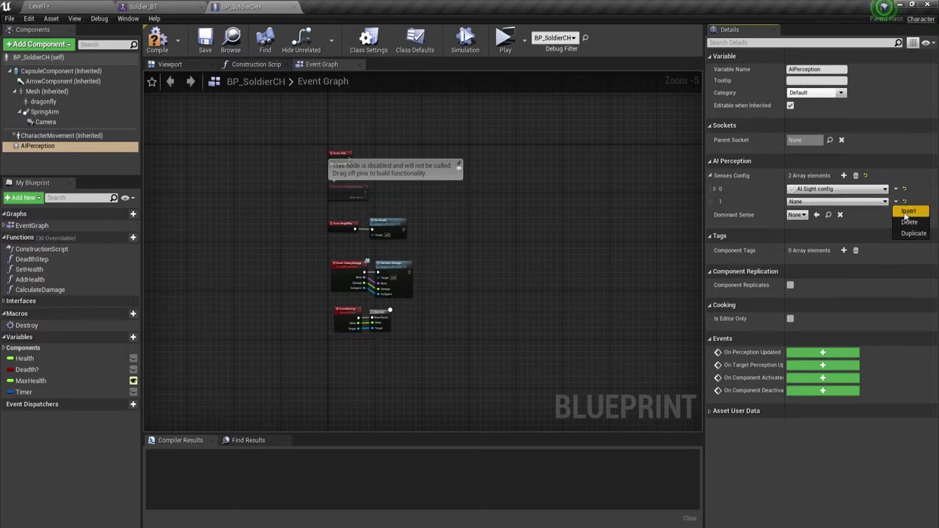
click(907, 211)
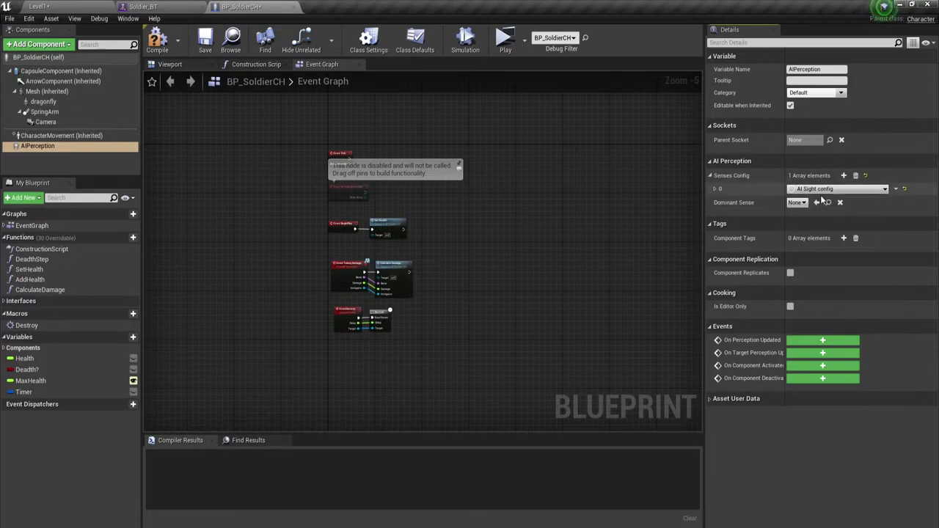
click(157, 40)
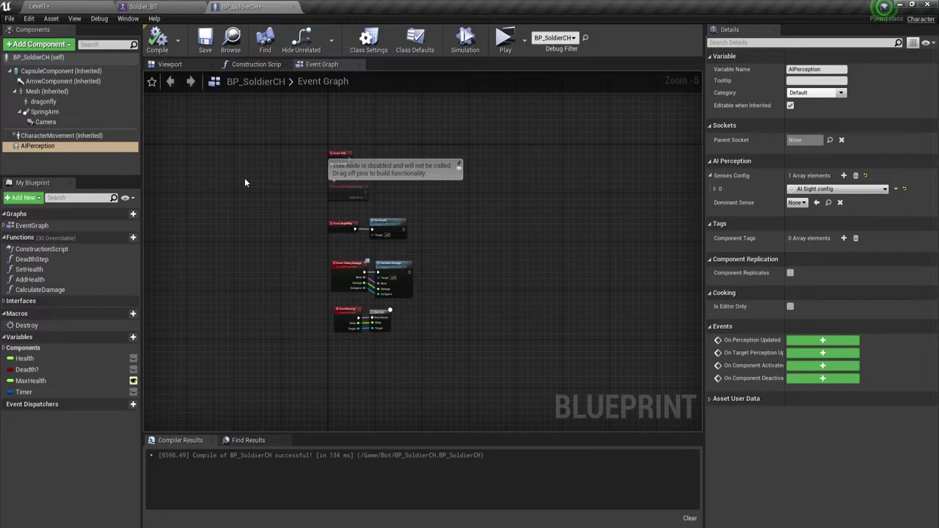
Step: Set Dominant Sense to AISense_Sight and expand Senses Config element 0's sight settings
mouse_move(731, 209)
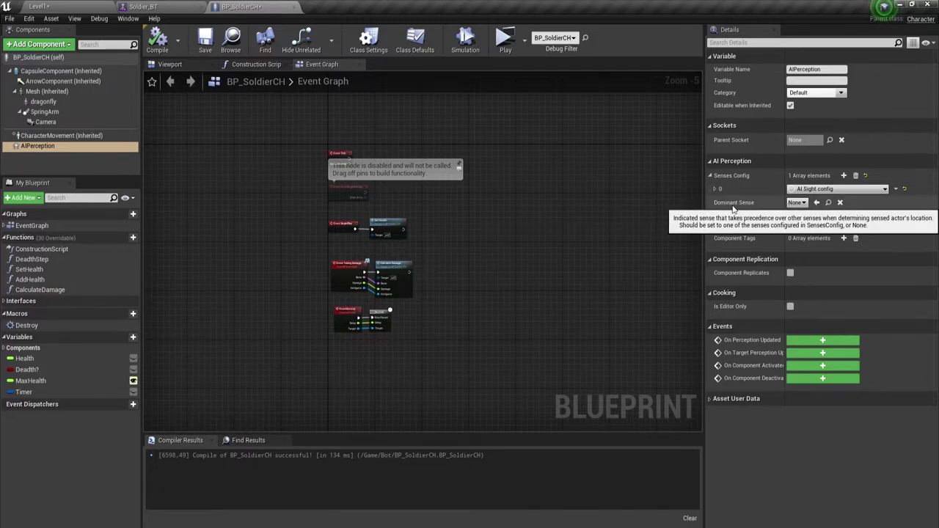
click(804, 203)
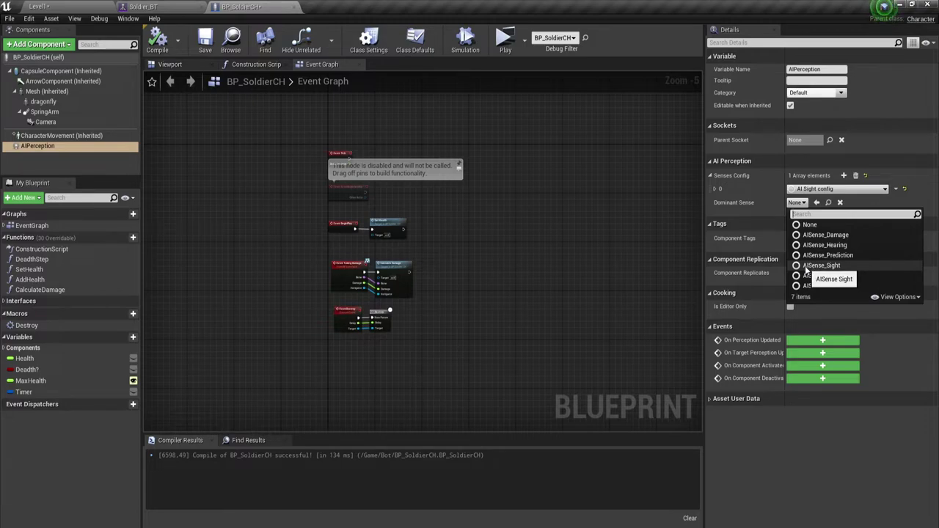
click(828, 265)
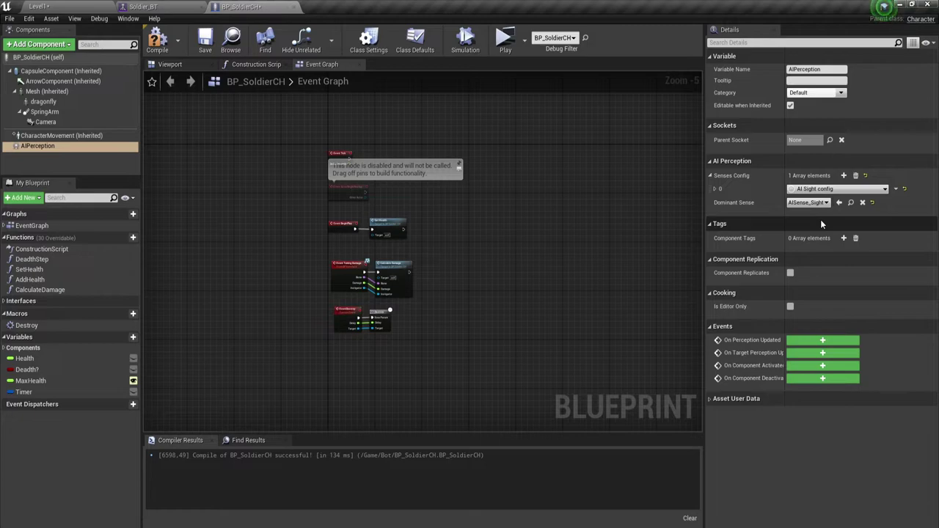
click(715, 188)
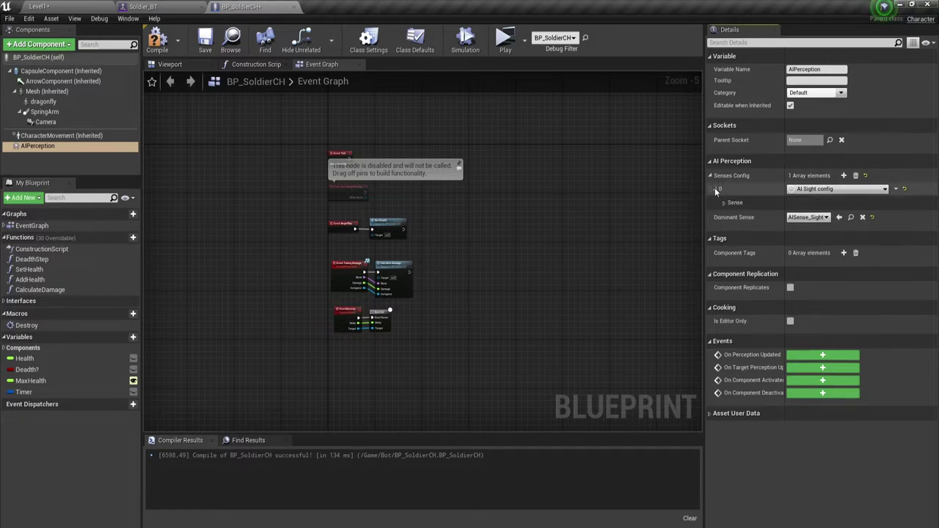
click(724, 201)
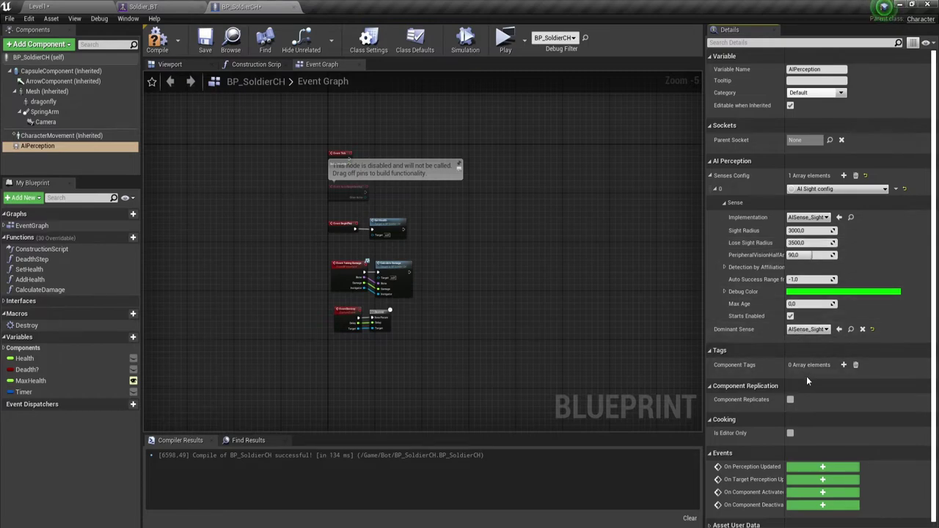
Step: Reset Dominant Sense to None, enable neutral and friendly detection, then compile and save BP_SoldierCH
click(872, 329)
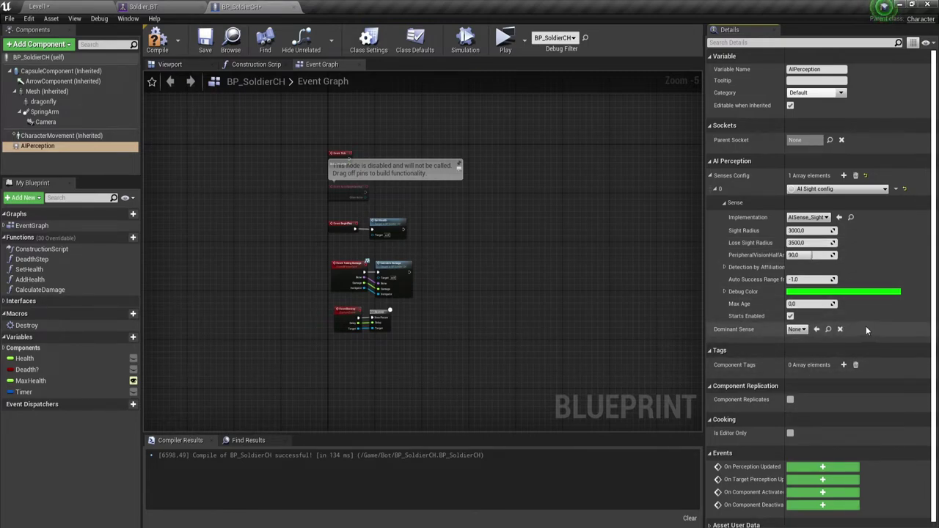
click(724, 267)
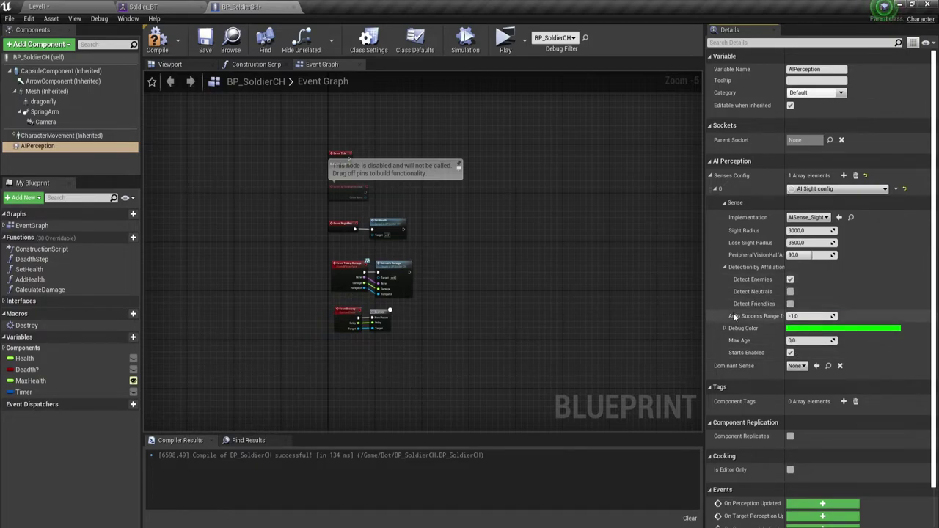
click(790, 304)
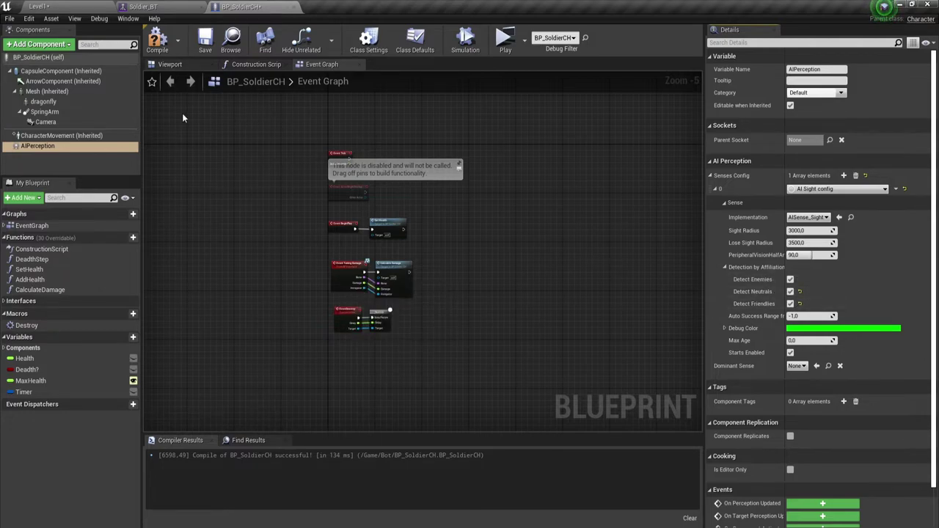
click(159, 38)
click(205, 40)
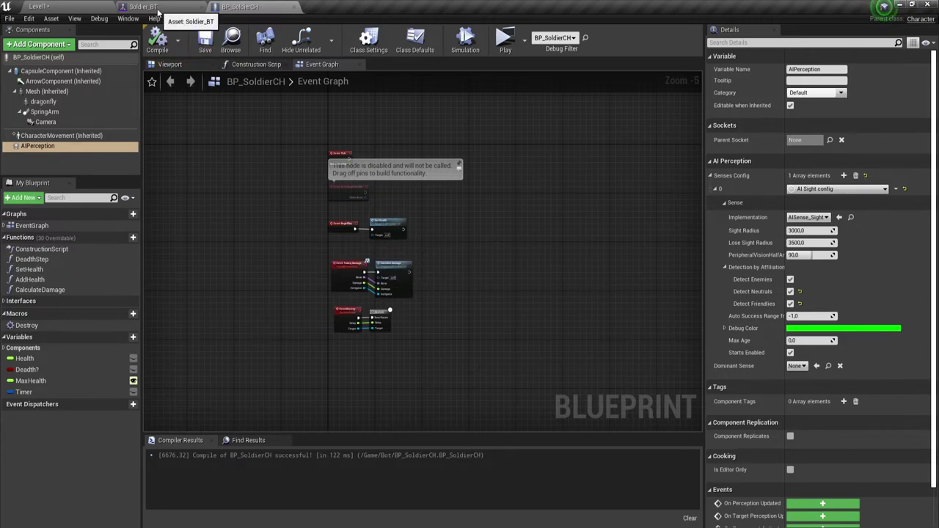
Step: In Level1, play-test walking toward the soldiers near the target boards, then stop with Esc
click(68, 11)
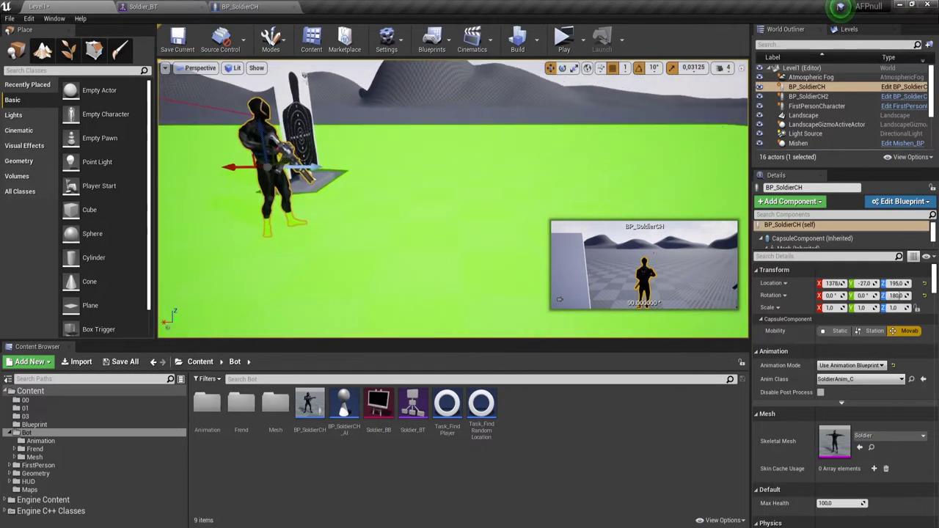
right_drag(453, 198, 506, 192)
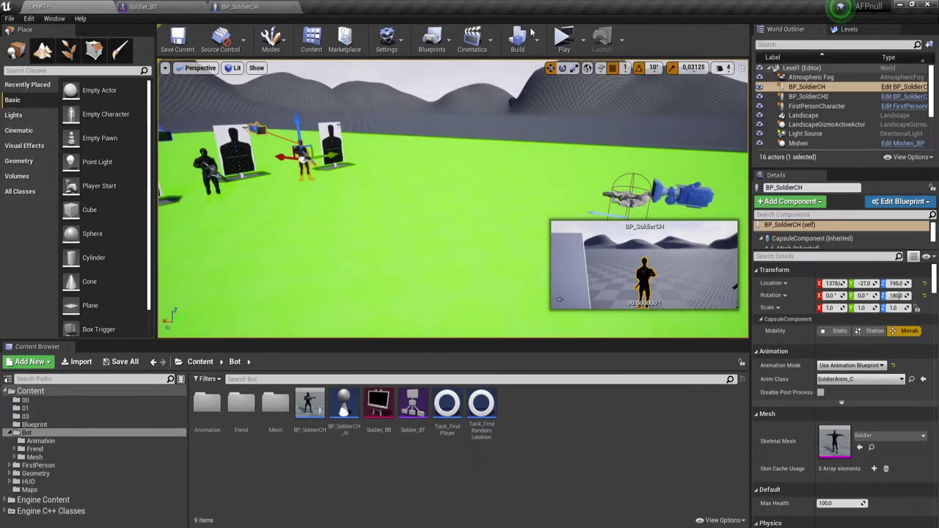
click(565, 42)
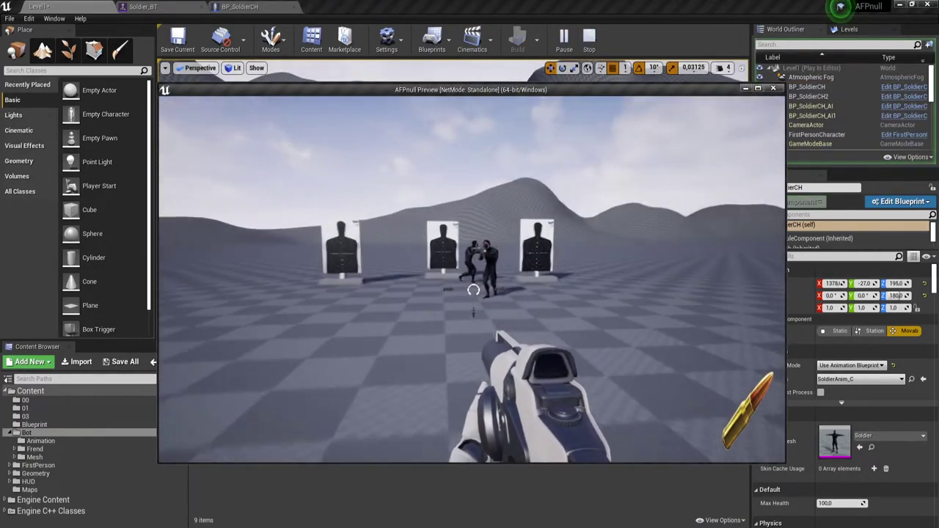
key(w)
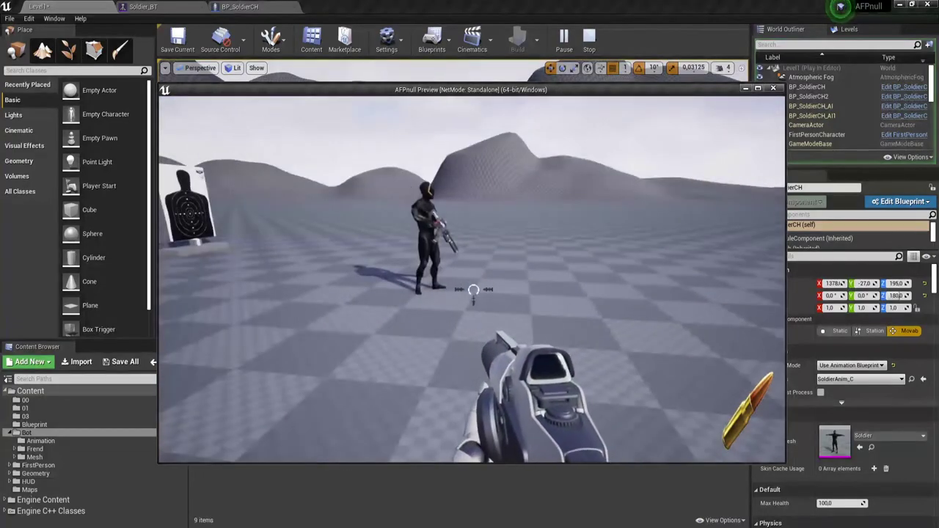
key(w)
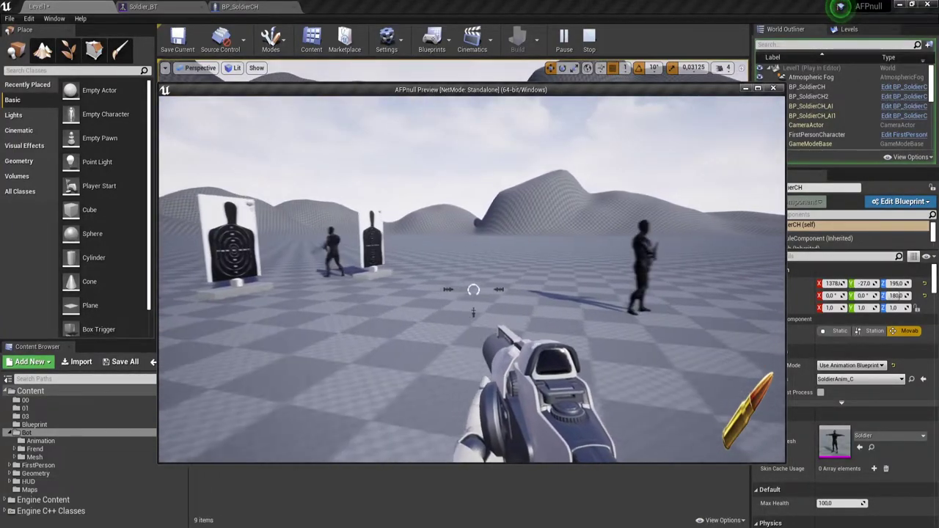
key(w)
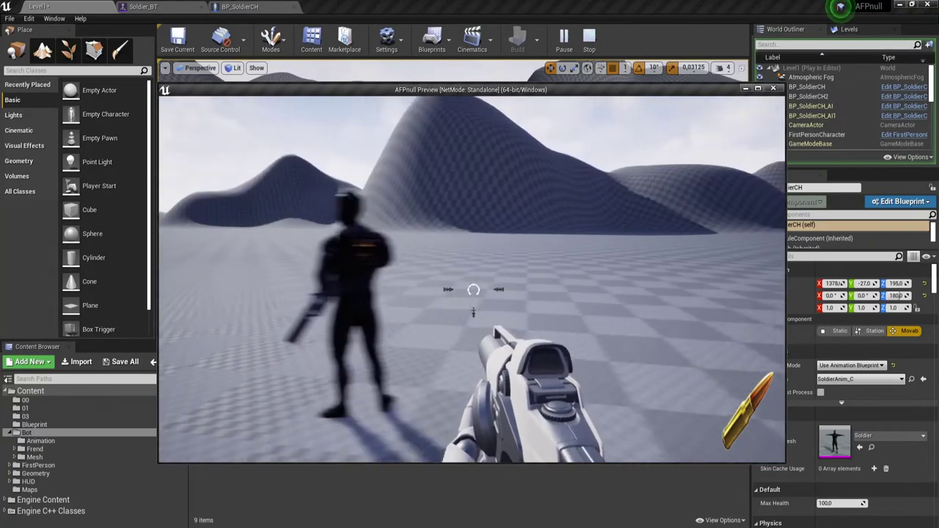
key(Escape)
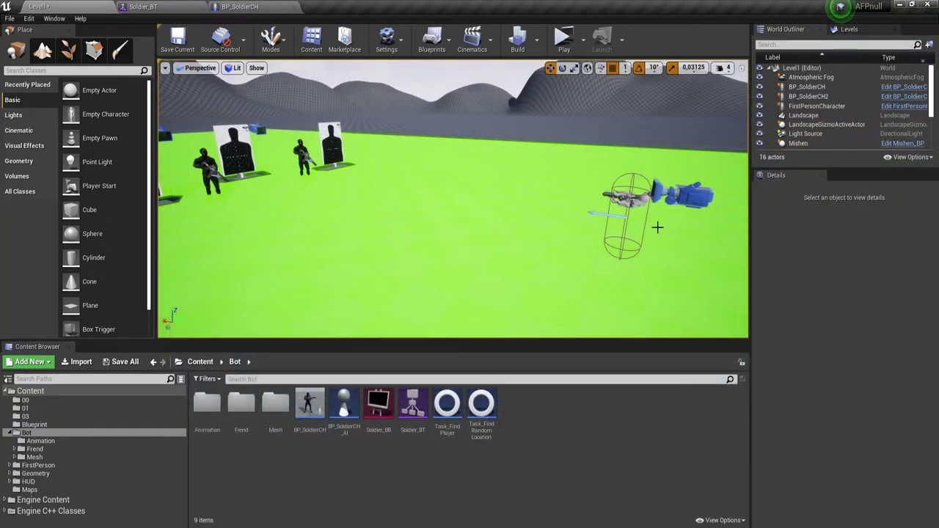
Step: Edit the FirstPersonCharacter Blueprint and add an AIPerception Stimuli Source component via an 'AI' search
click(627, 196)
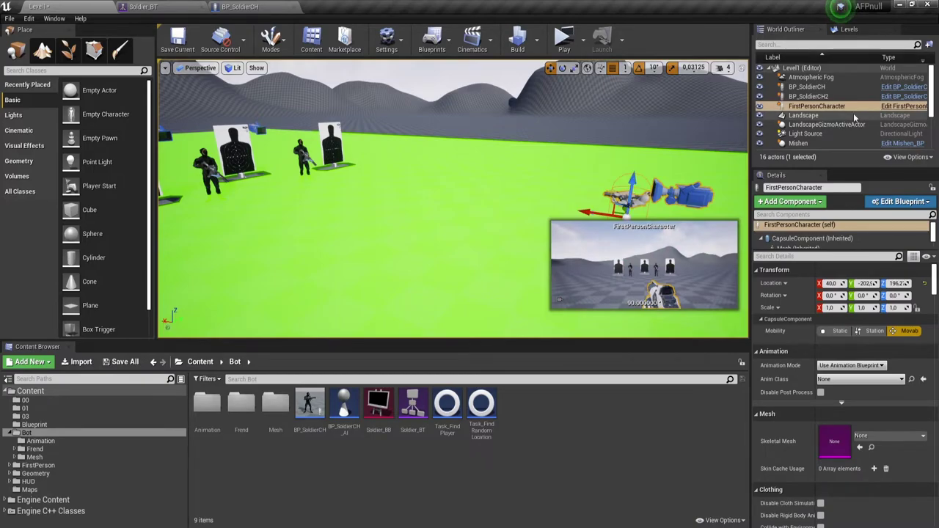
click(900, 108)
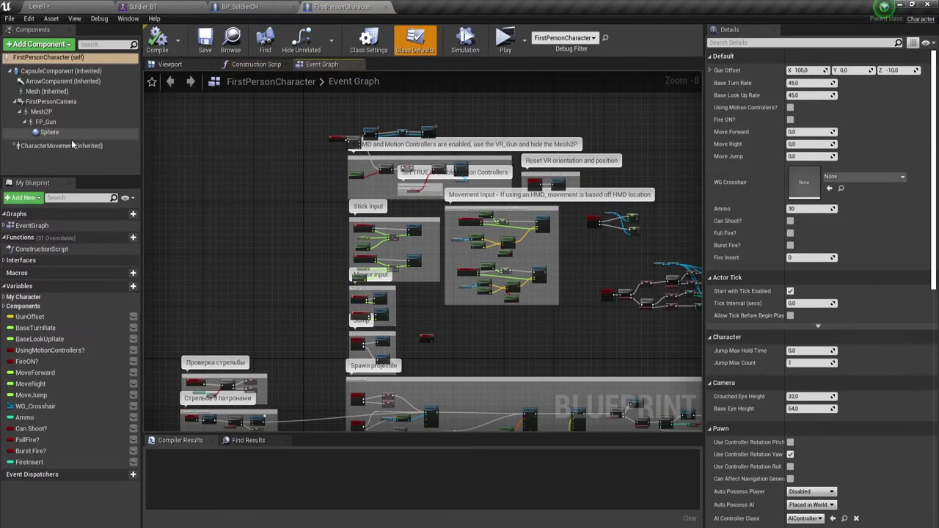
click(53, 46)
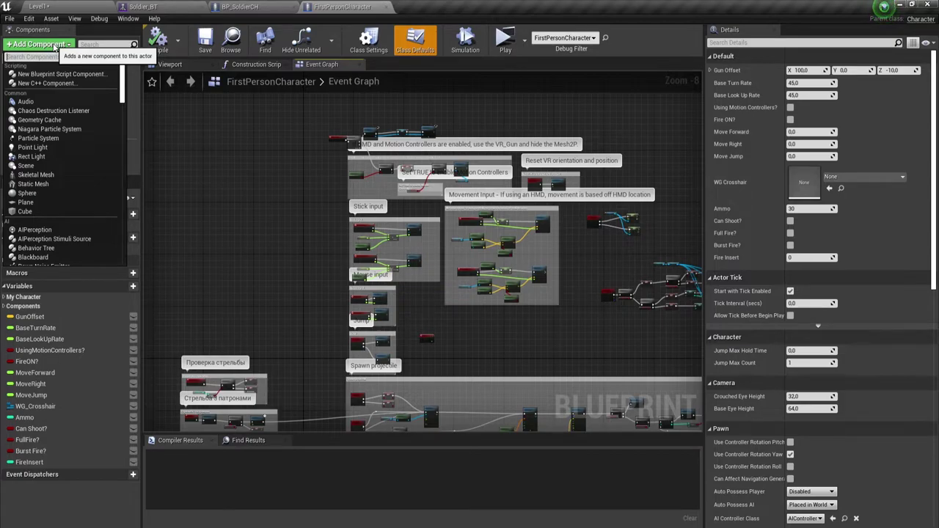
text(AI)
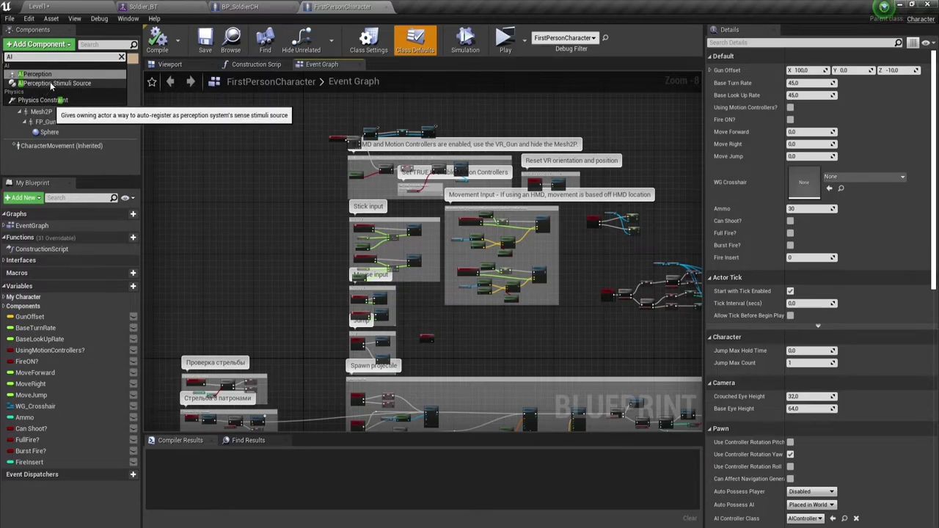
click(50, 85)
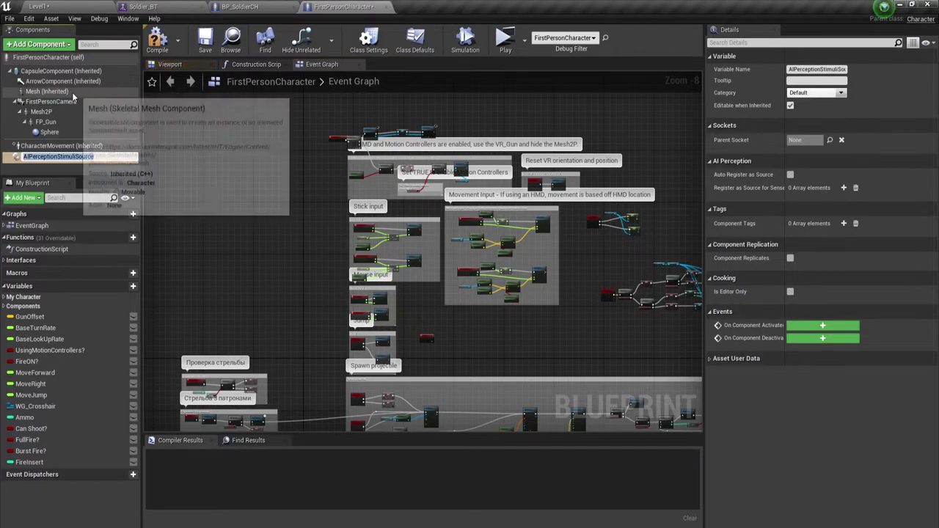
Step: Register the stimuli source for AISense_Sight, then compile and save FirstPersonCharacter
click(64, 172)
click(82, 158)
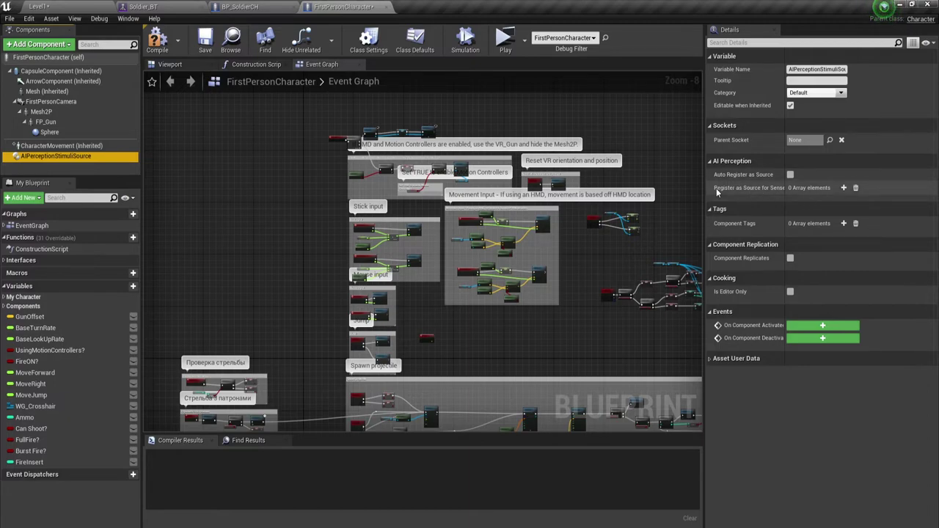
drag(703, 191, 659, 191)
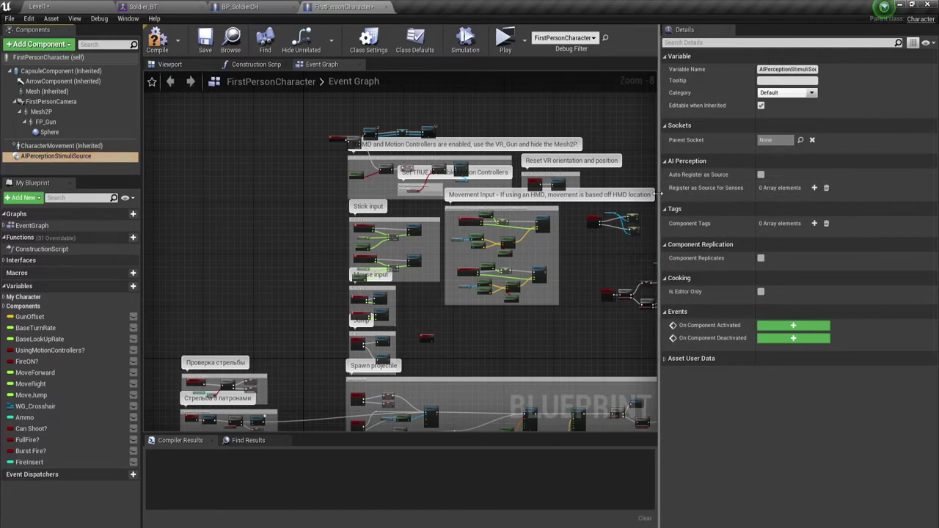
click(813, 188)
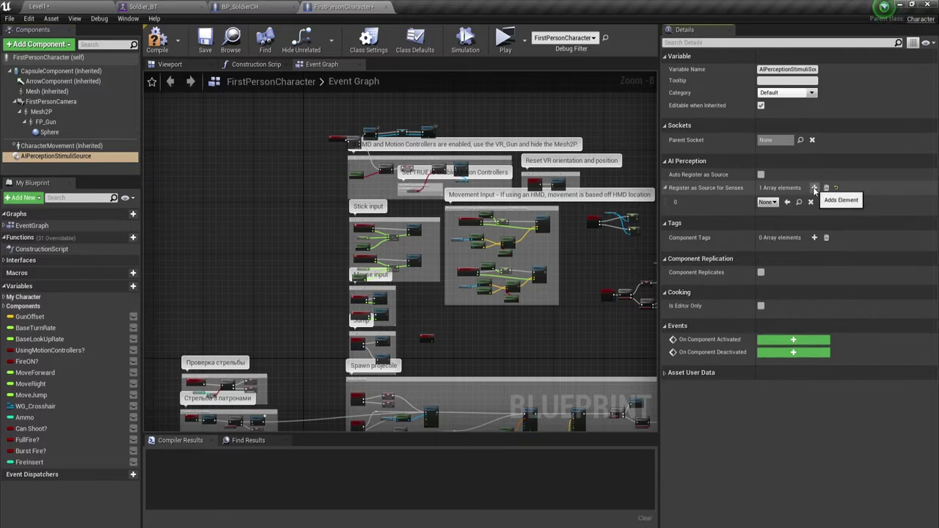
click(776, 204)
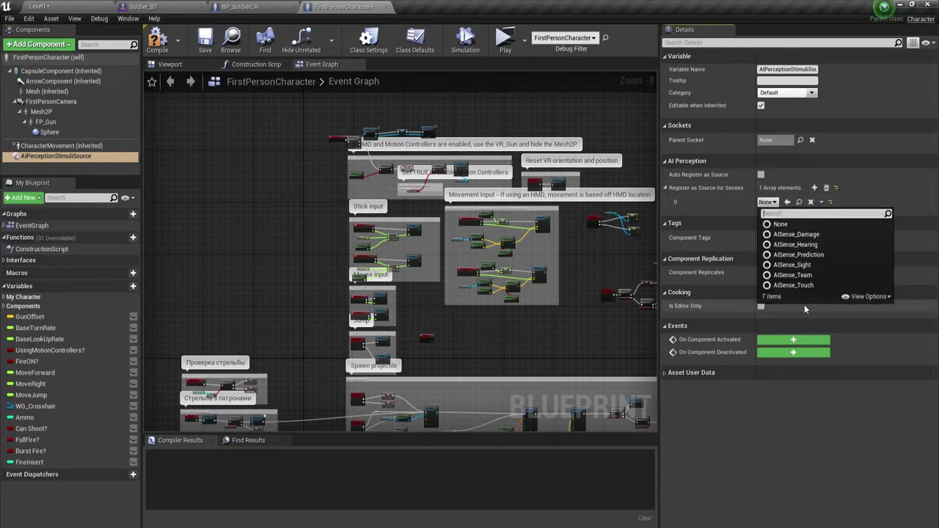
click(787, 265)
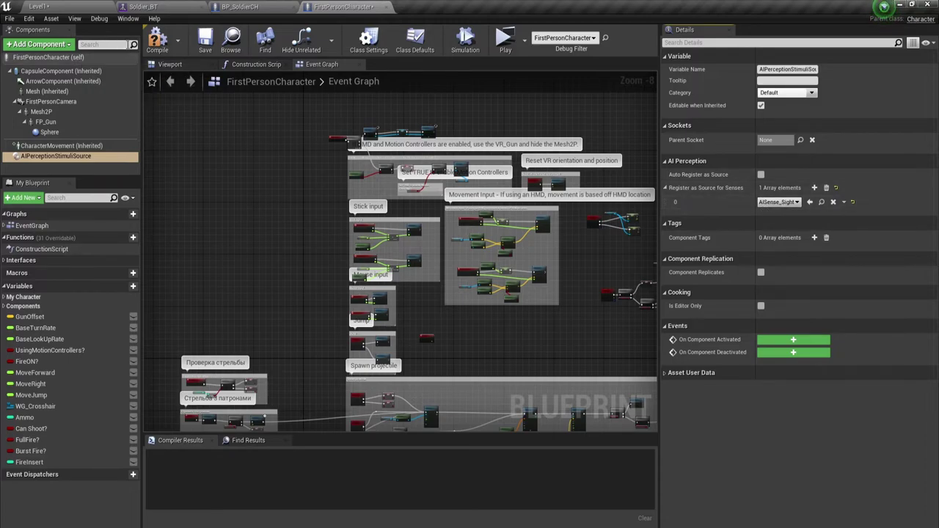
click(157, 40)
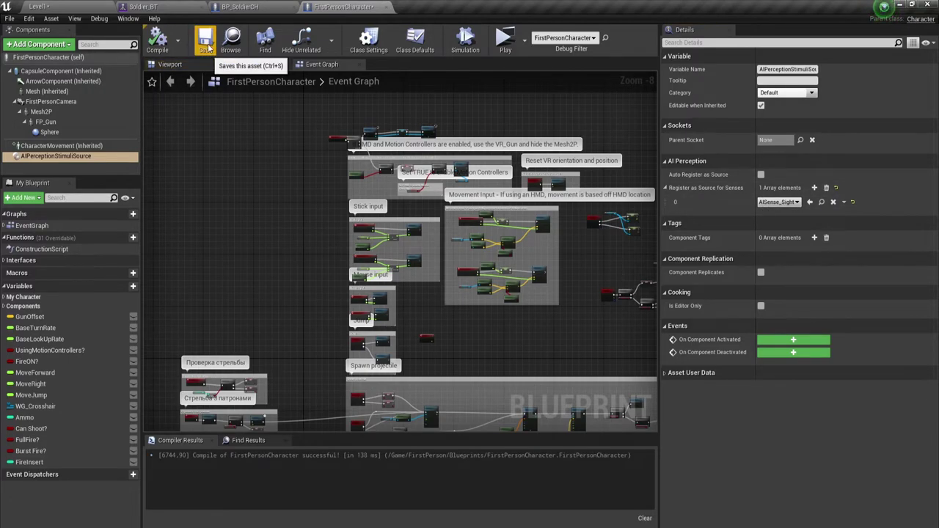
click(206, 45)
click(40, 6)
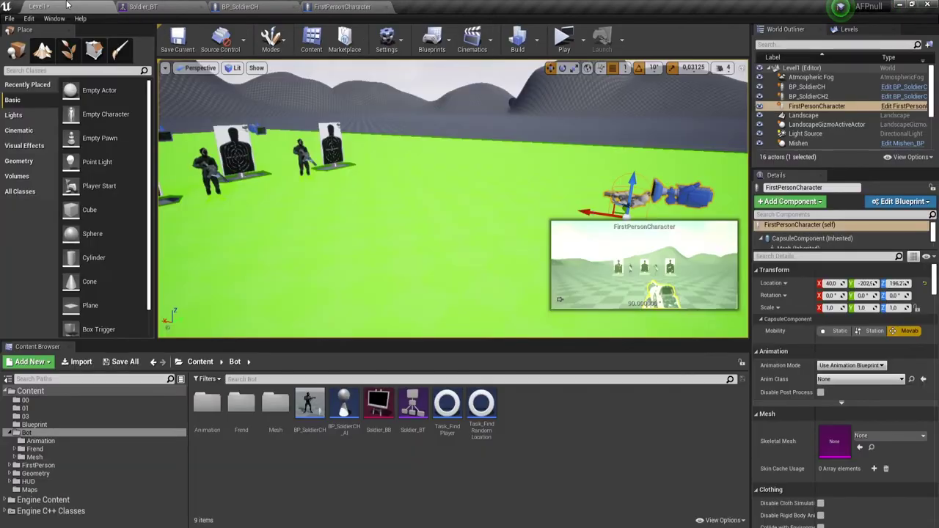
click(564, 41)
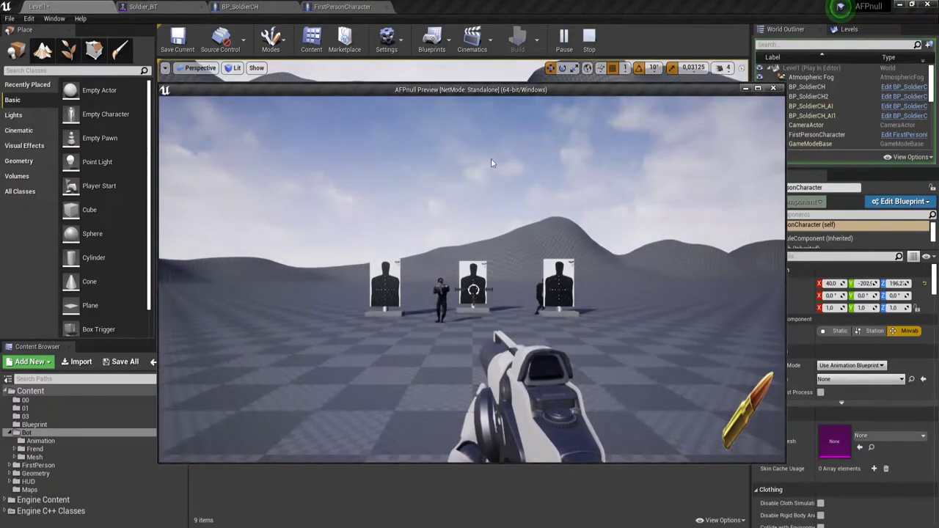
key(w)
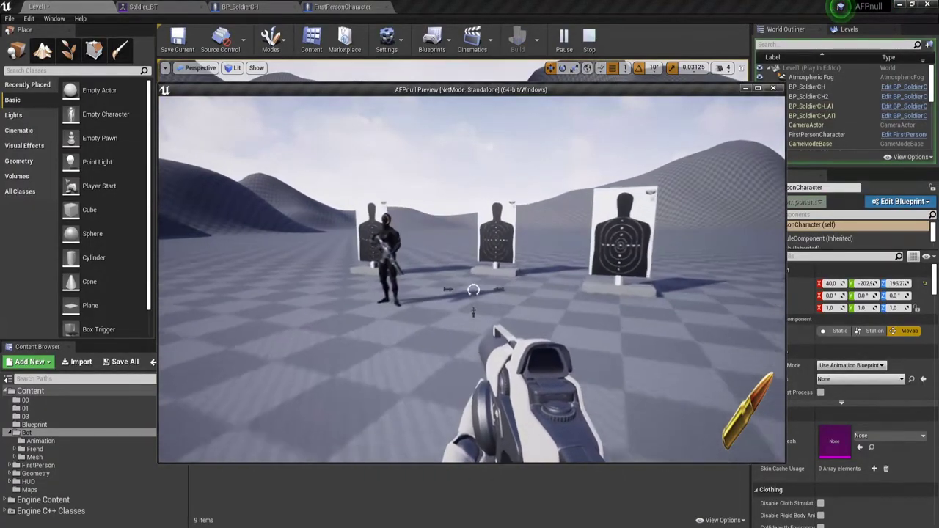
key(s)
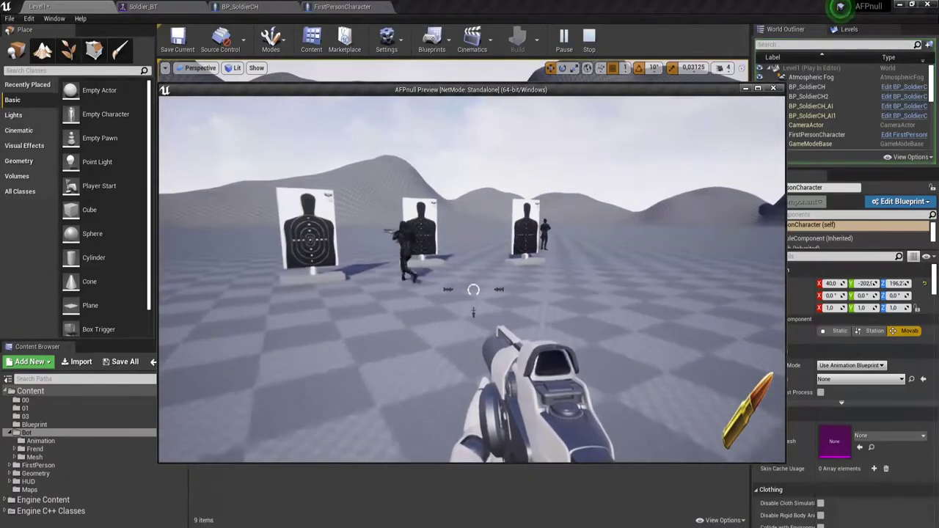
key(Escape)
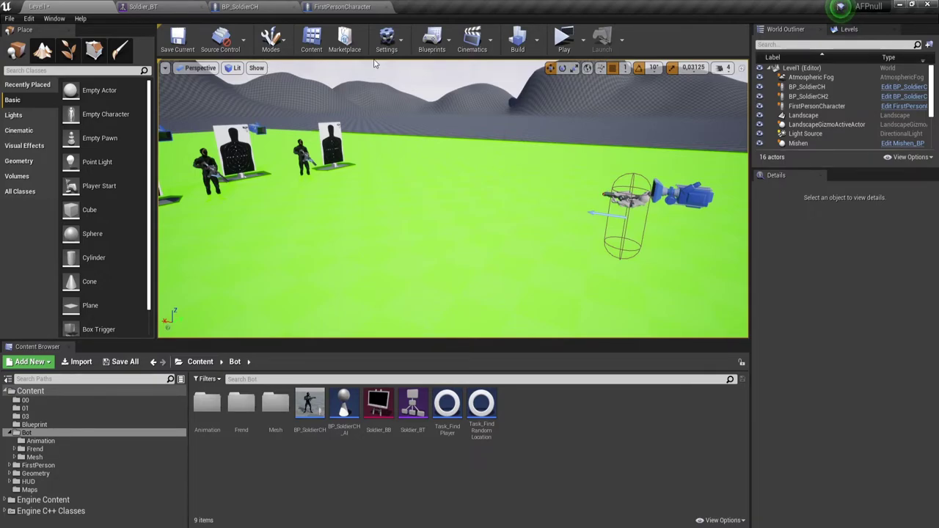
Step: Return to the BP_SoldierCH Blueprint and select its AIPerception component
click(242, 6)
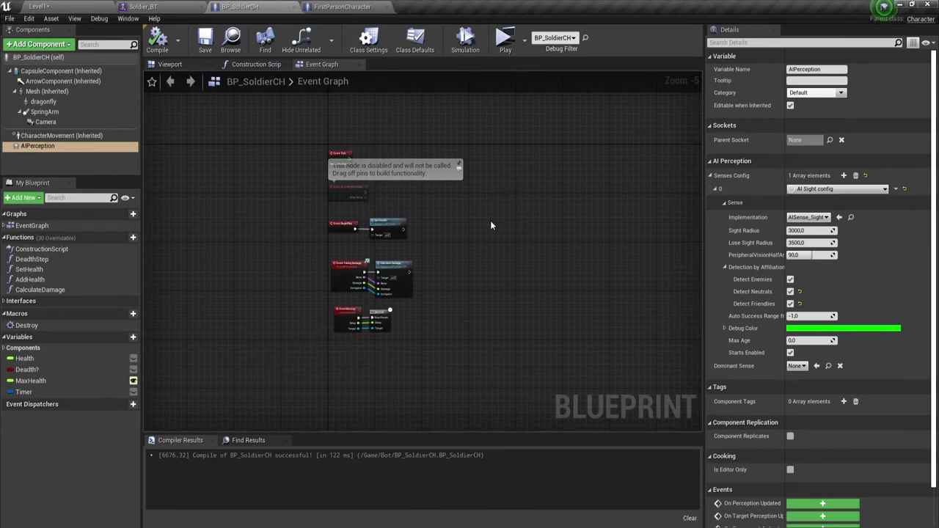
right_drag(490, 220, 482, 205)
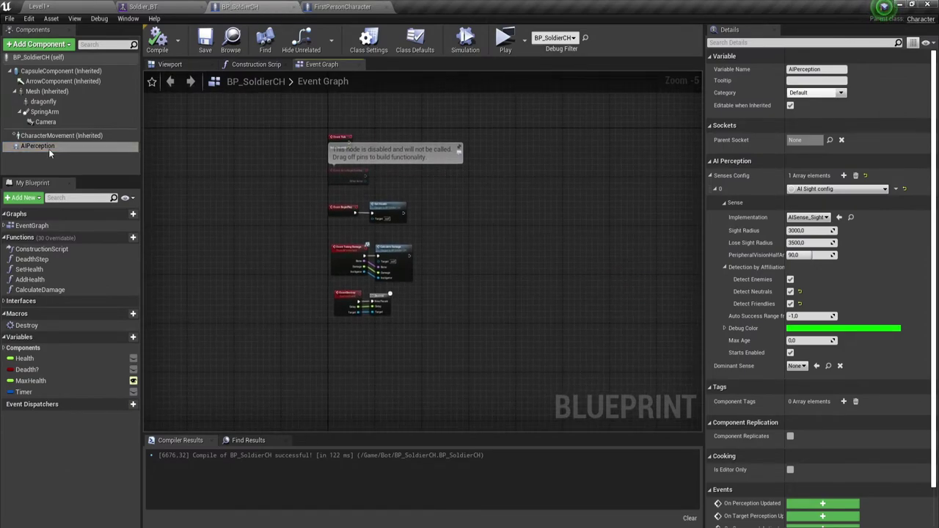
click(49, 149)
Step: Search the Event Graph action menu for 'AI Per' to list AIPerception events
right_drag(415, 368, 380, 252)
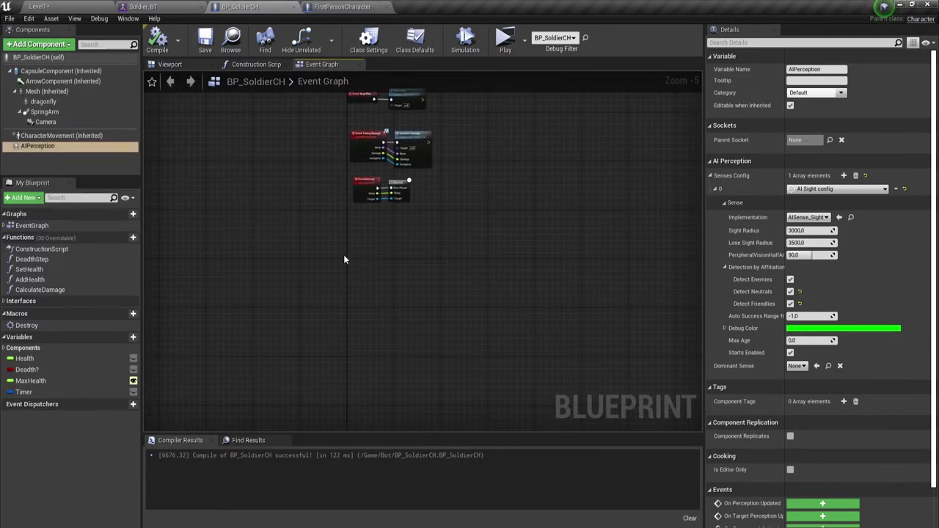
right_click(346, 257)
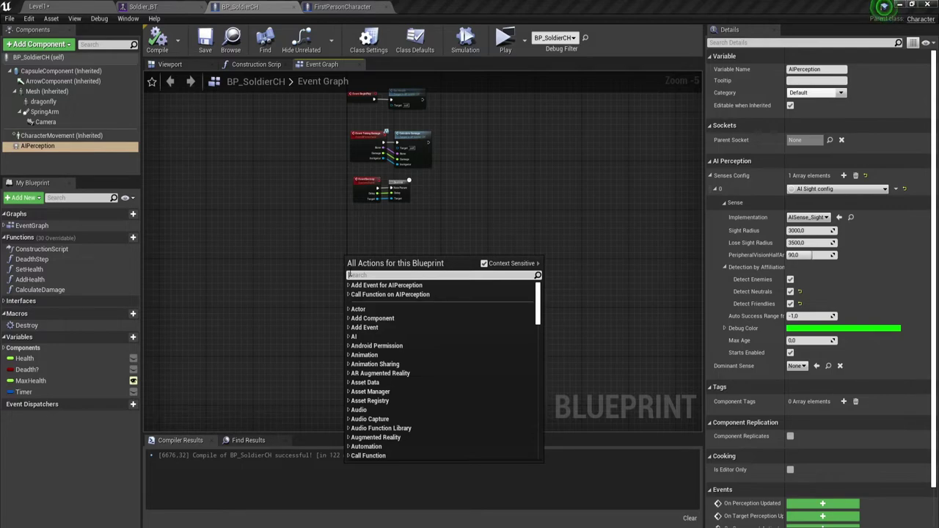
text(AI)
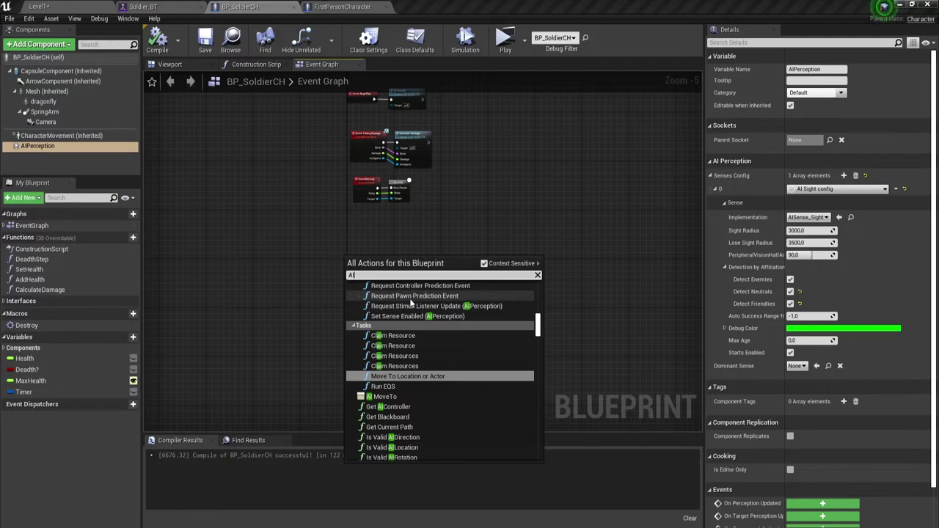
text( Per)
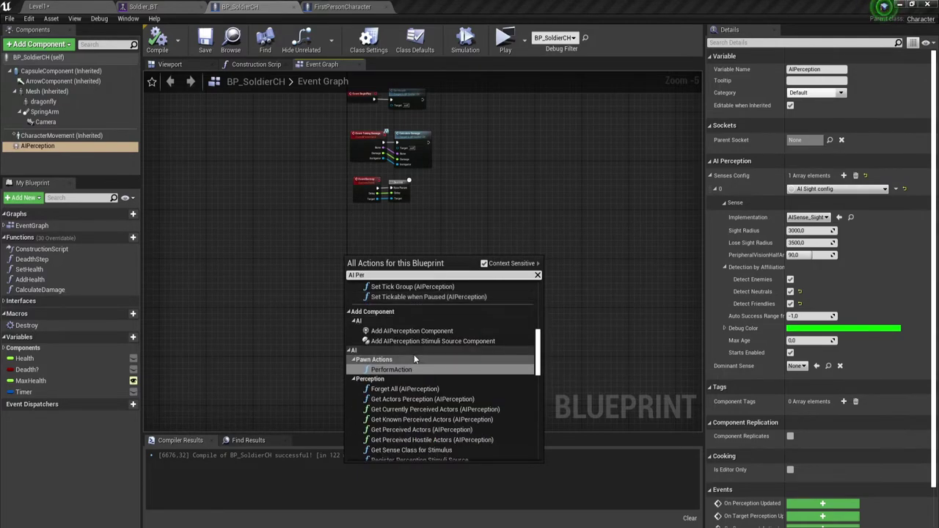
scroll(416, 353, up, 1)
scroll(417, 352, up, 1)
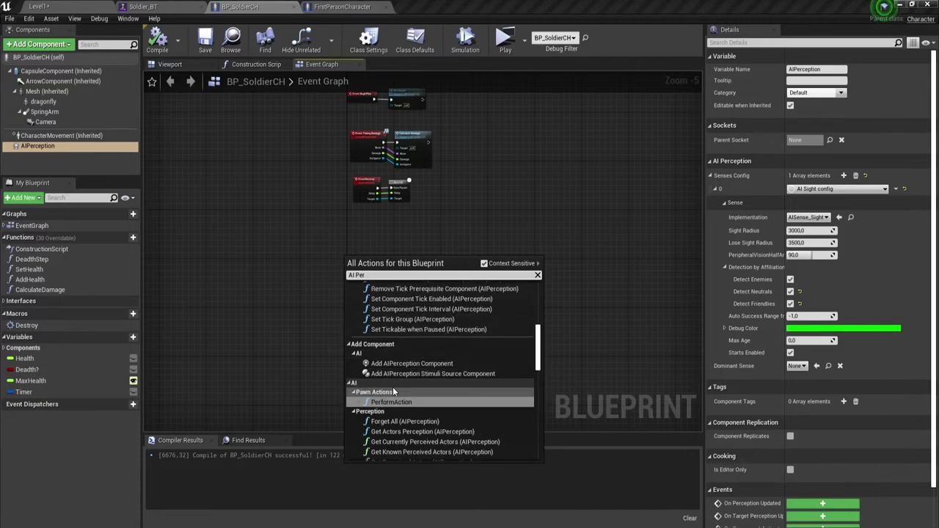
scroll(398, 372, up, 5)
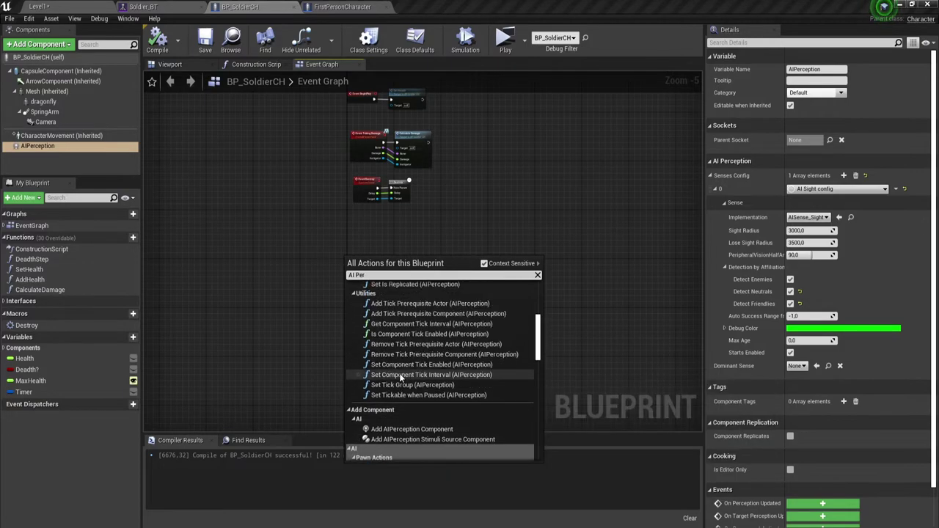
scroll(399, 373, up, 5)
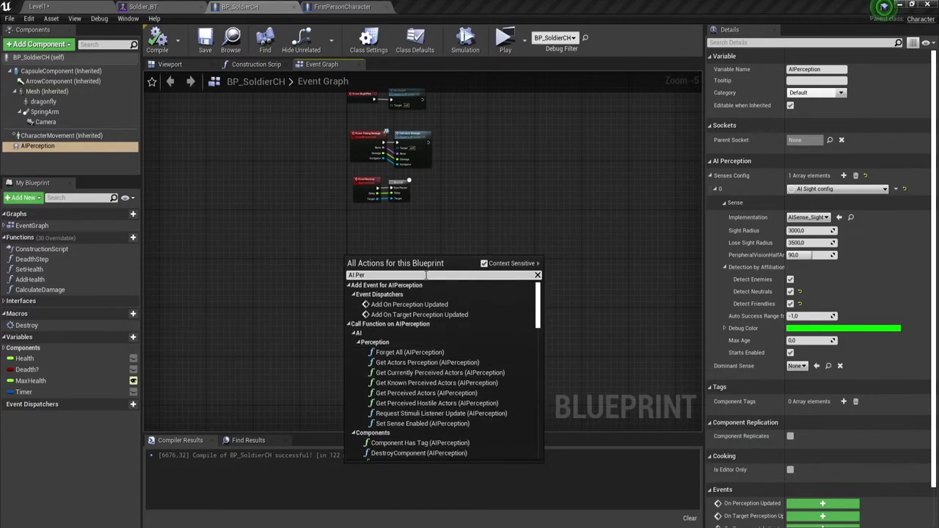
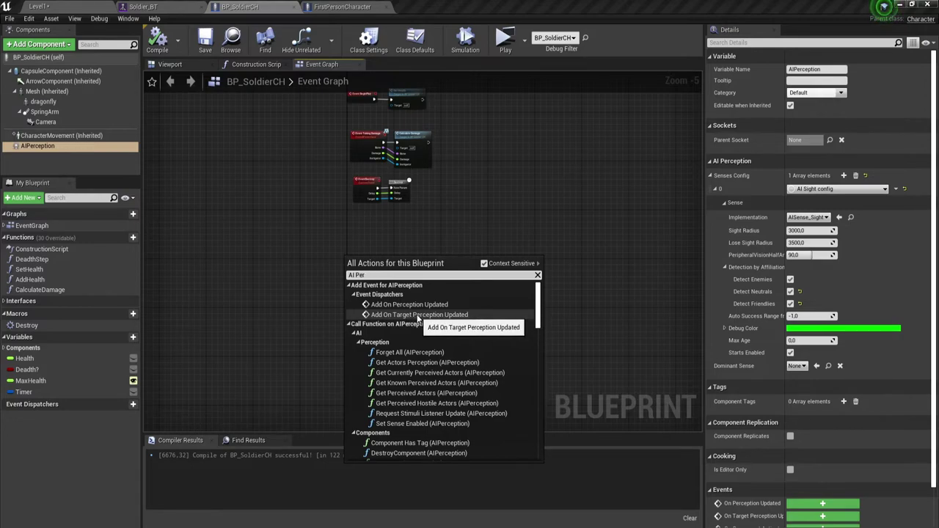
Step: Add the On Target Perception Updated (AIPerception) event node to BP_SoldierCH's event graph
click(417, 316)
scroll(402, 312, up, 4)
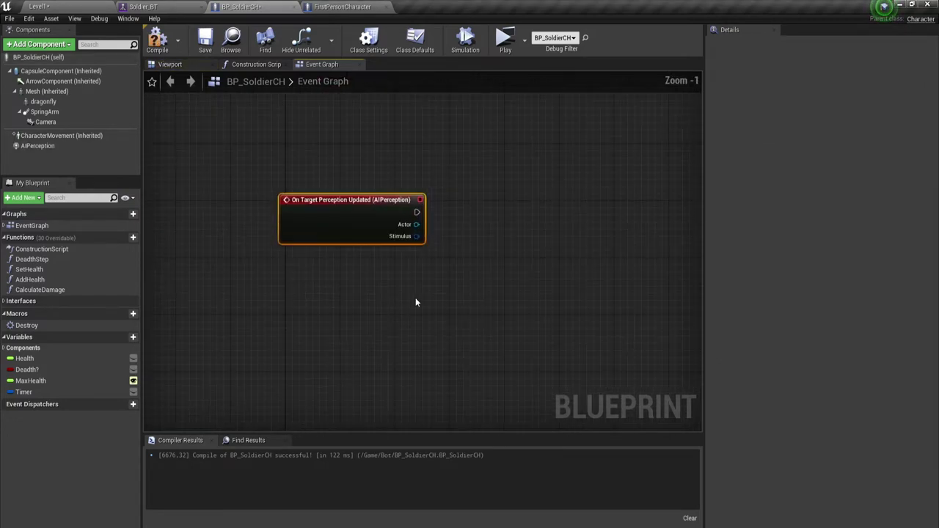
scroll(345, 305, up, 1)
right_drag(310, 273, 318, 288)
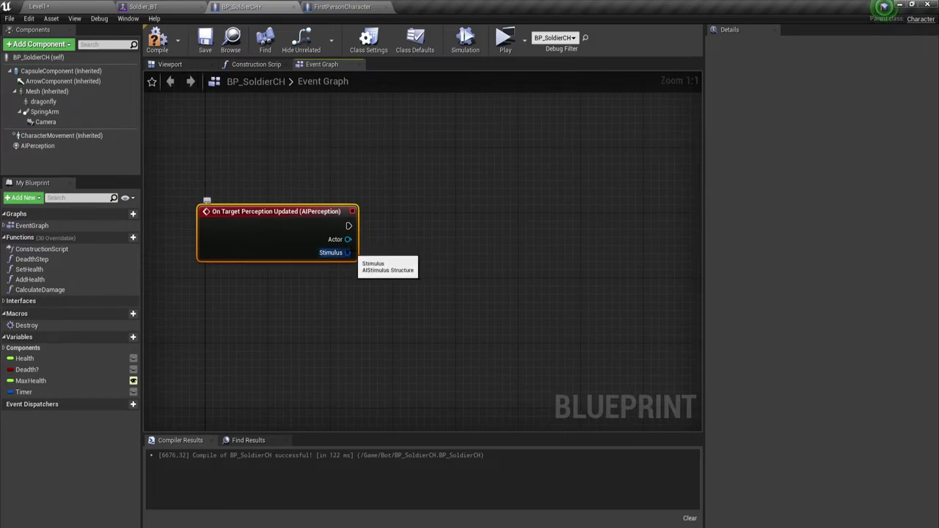
Step: Search the Stimulus output's actions for 'cast to', then dismiss the list without adding anything
drag(348, 252, 419, 212)
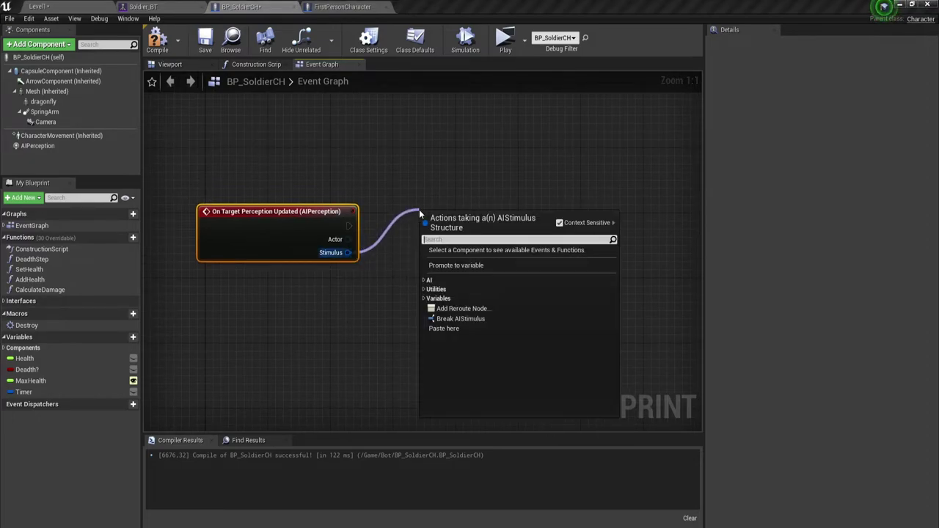
text(cas)
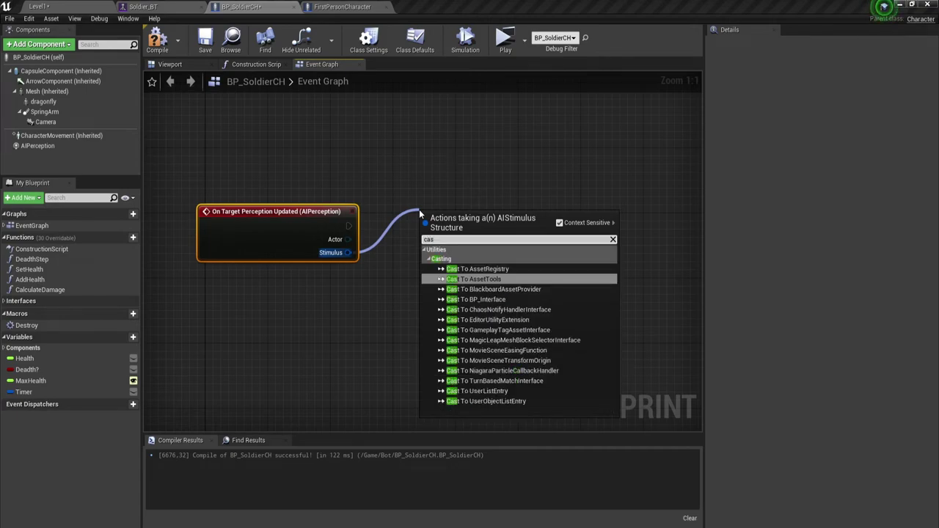
text(t)
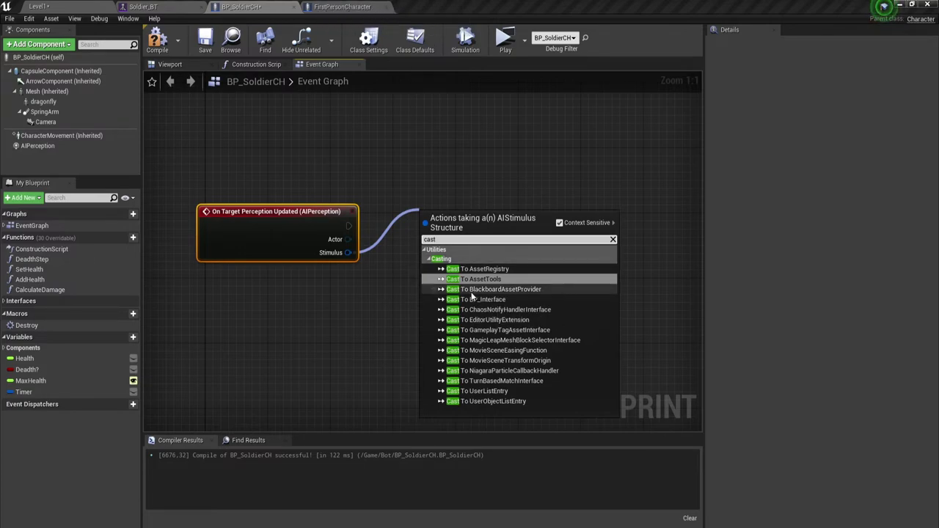
text( to)
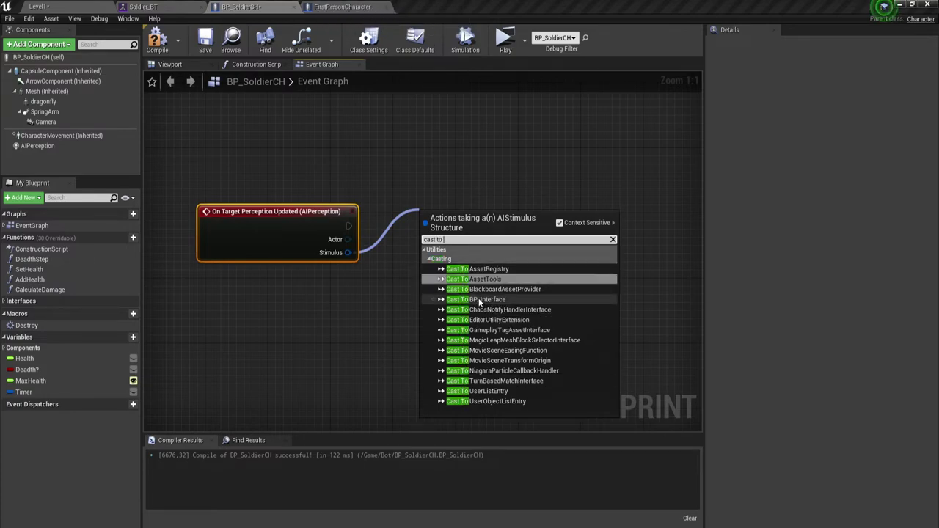
text( th)
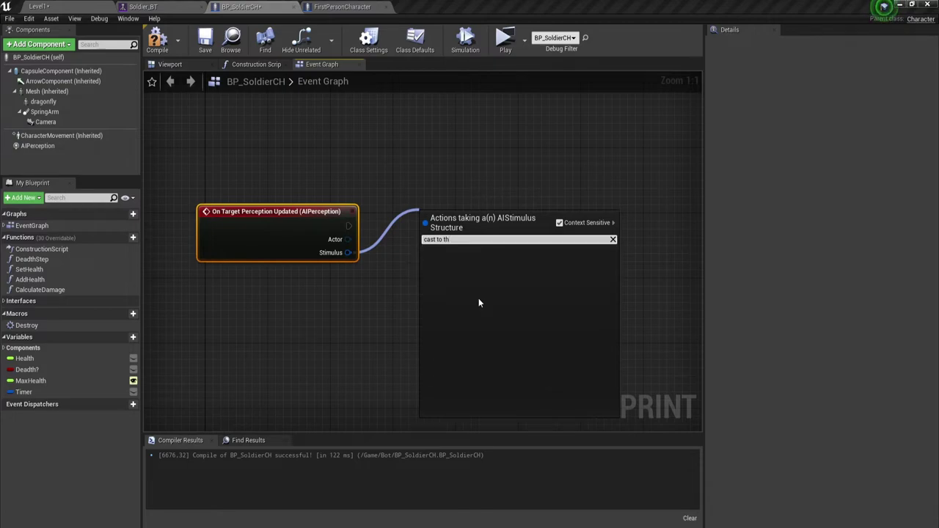
key(BackSpace)
key(BackSpace)
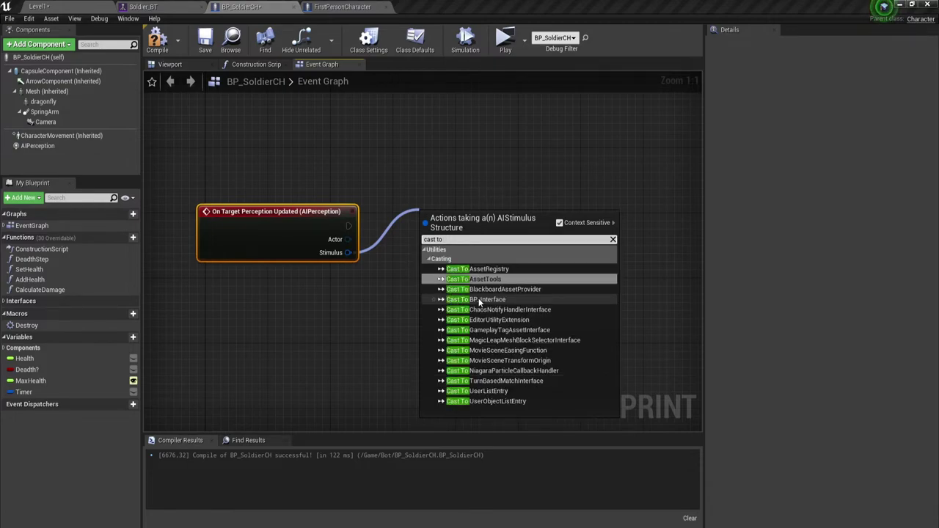
text( fi)
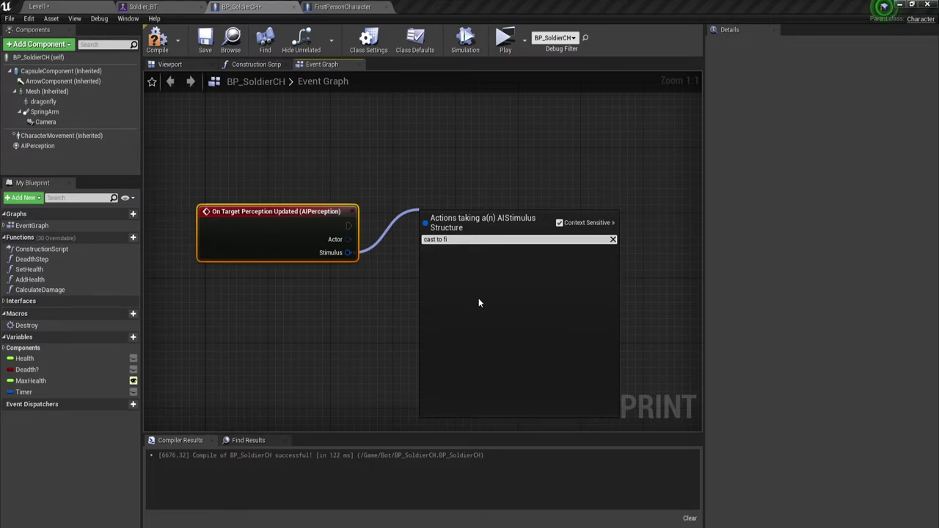
key(BackSpace)
key(BackSpace)
key(BackSpace)
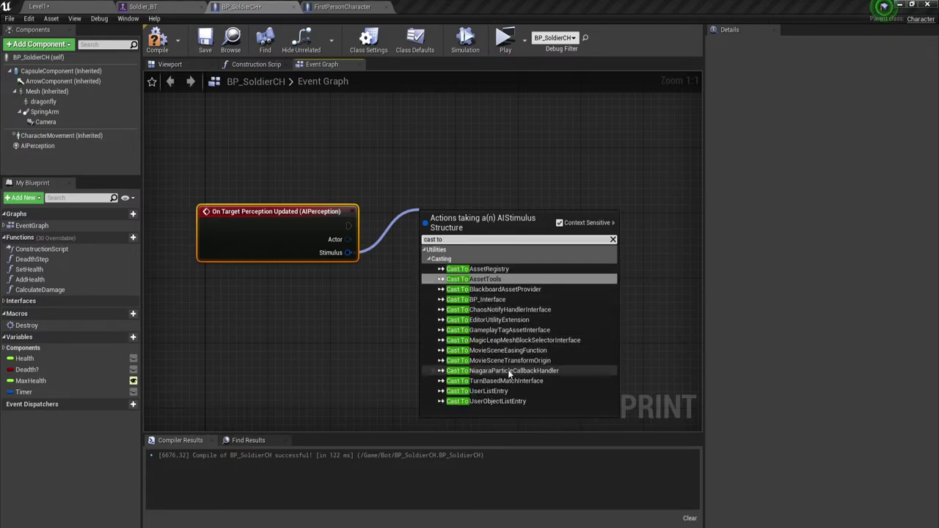
click(506, 182)
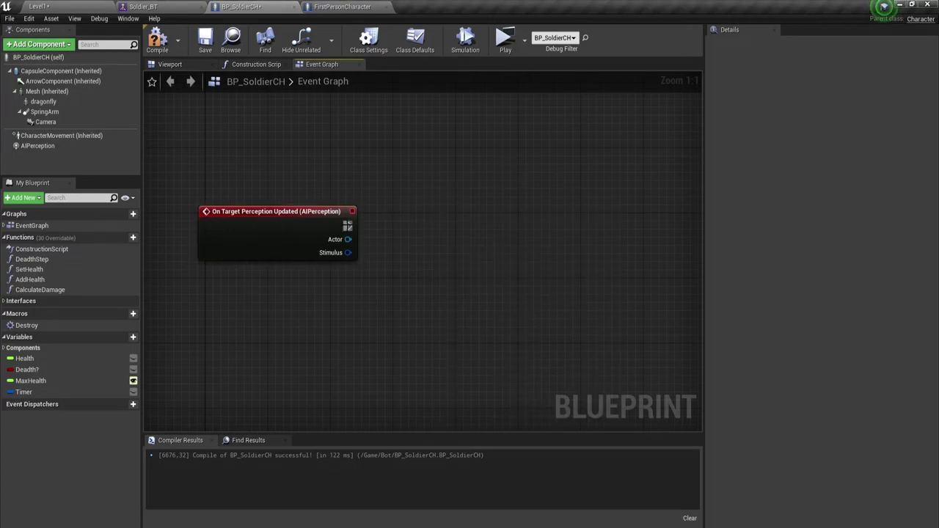
Step: Add Cast To FirstPersonCharacter after the perception event, wiring the sensed Actor into Object
drag(349, 225, 407, 219)
text(cast)
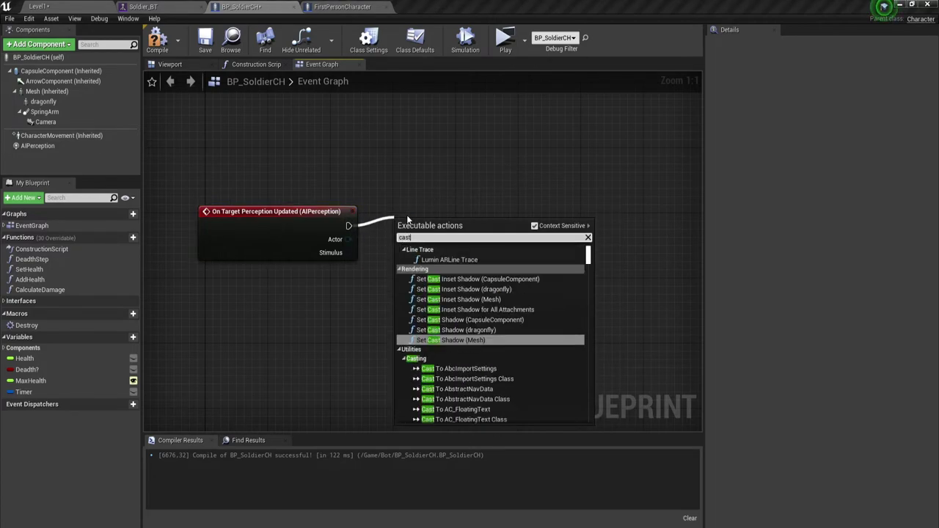
text( to )
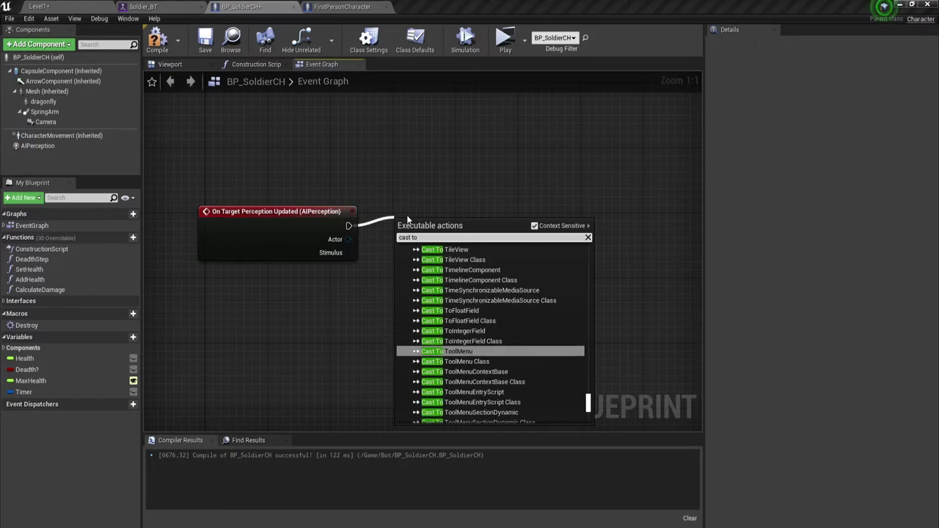
text(fi)
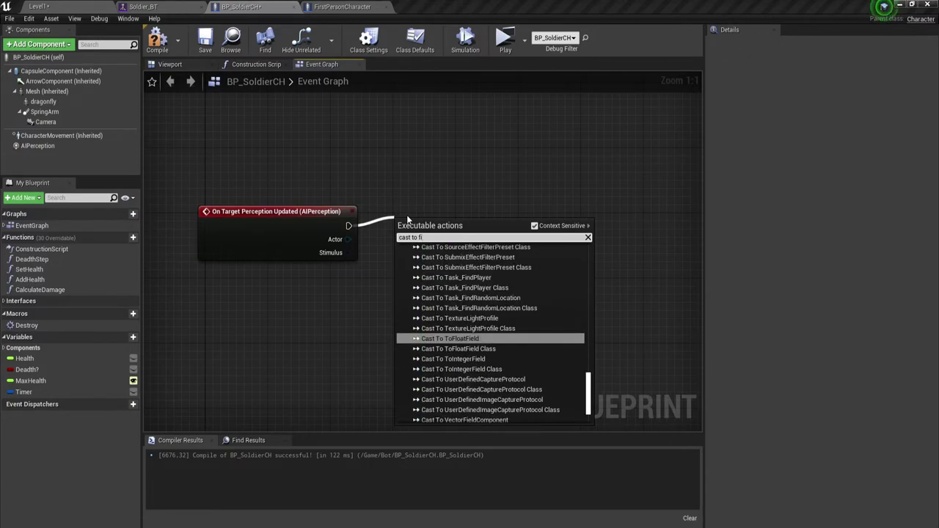
text(rst)
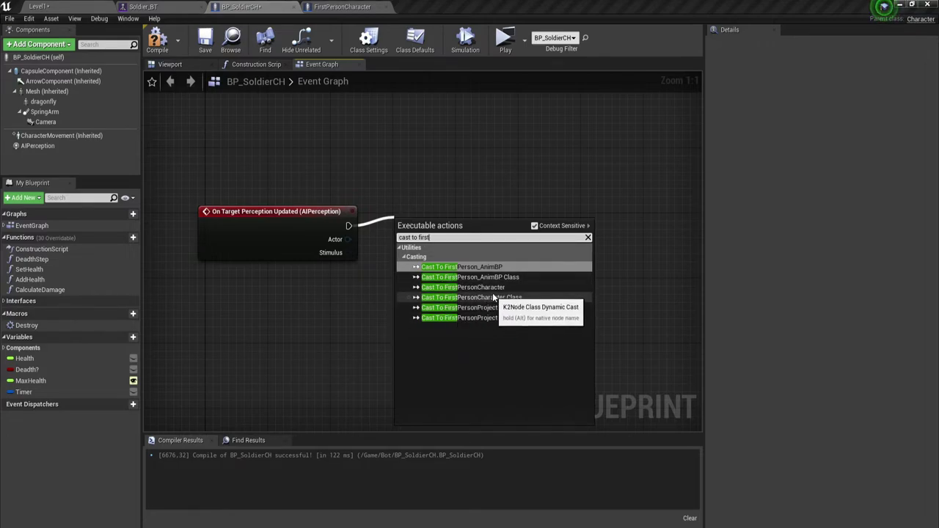
click(484, 287)
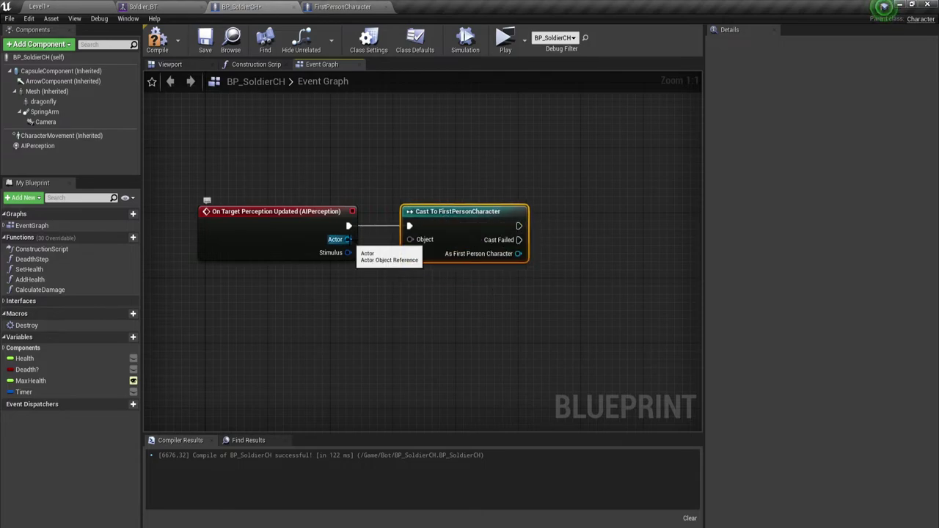
drag(348, 239, 410, 240)
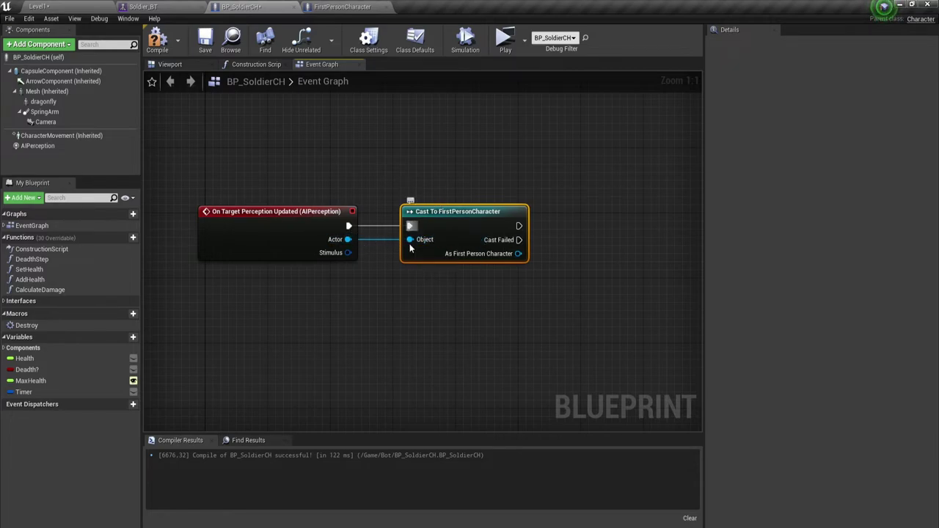
drag(480, 174, 462, 340)
right_drag(455, 343, 398, 315)
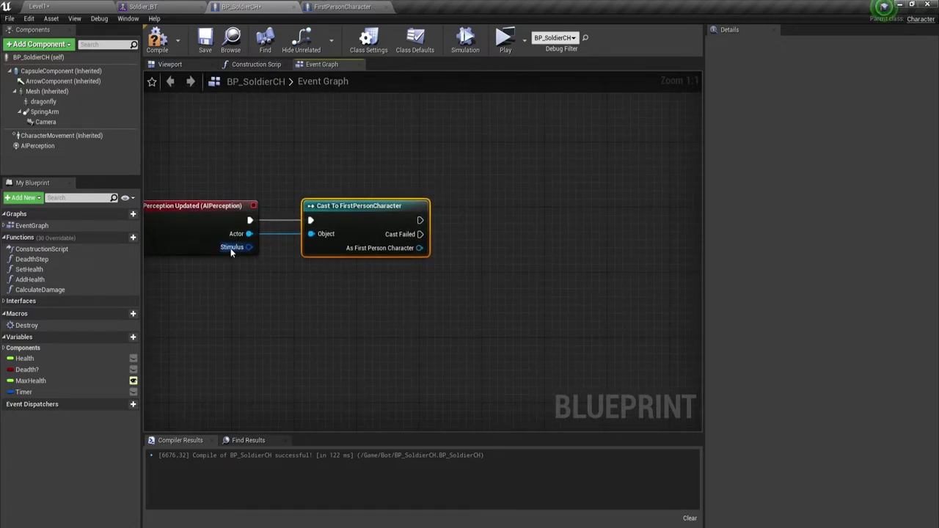
Step: Add a Break AIStimulus node fed by Stimulus and expand it to show all outputs
drag(230, 248, 278, 279)
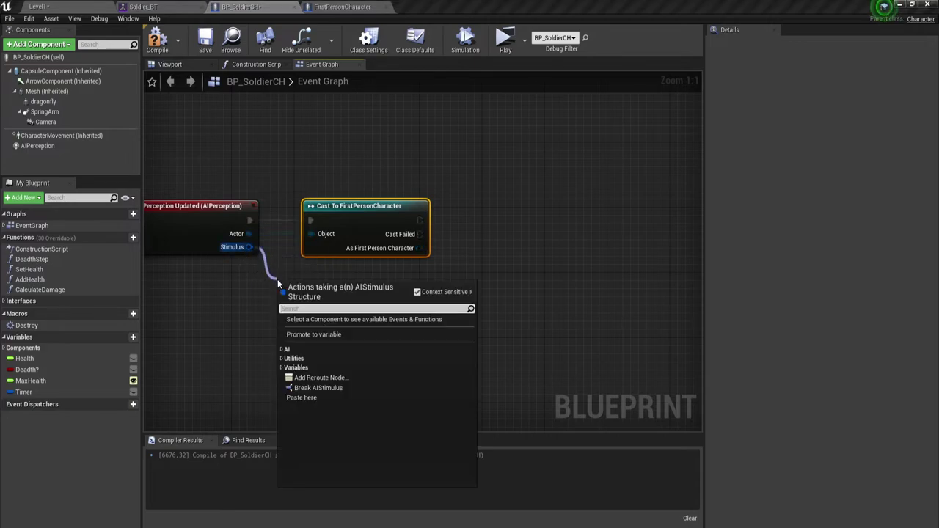
click(326, 388)
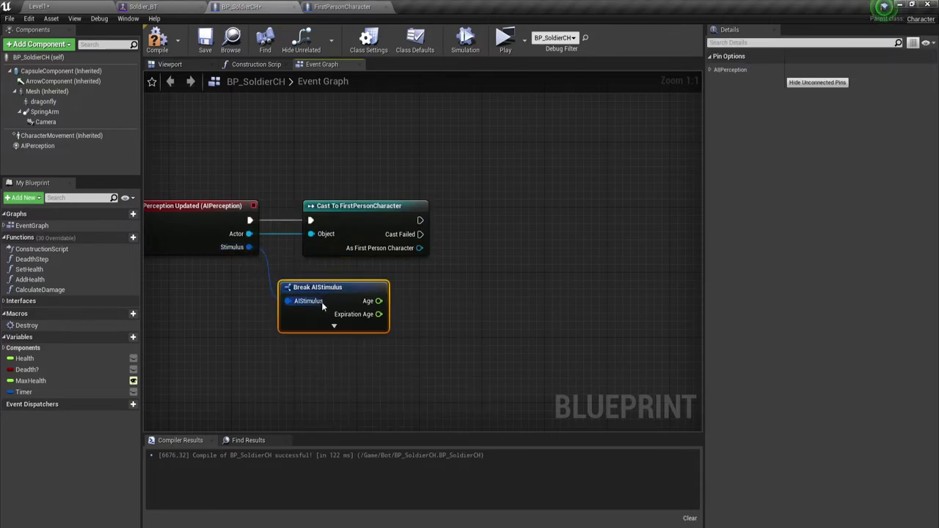
click(334, 325)
right_drag(455, 379, 420, 377)
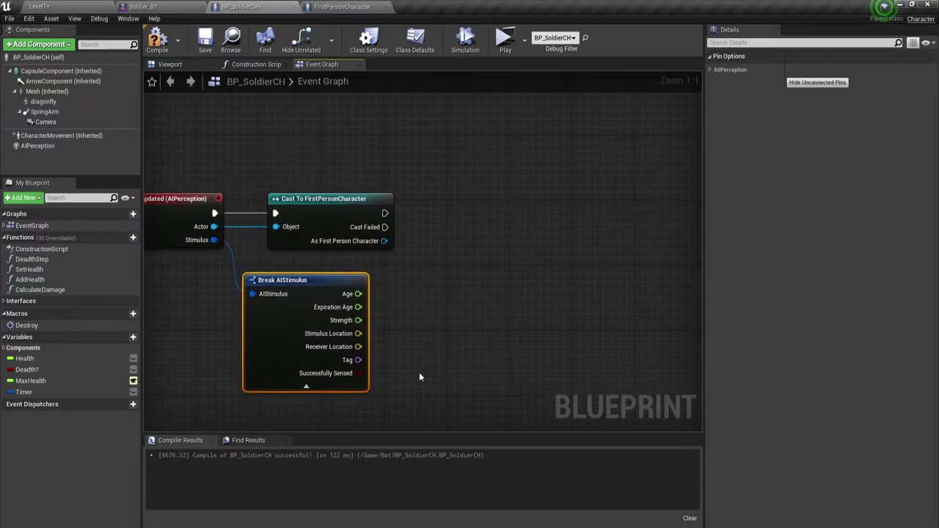
right_click(419, 377)
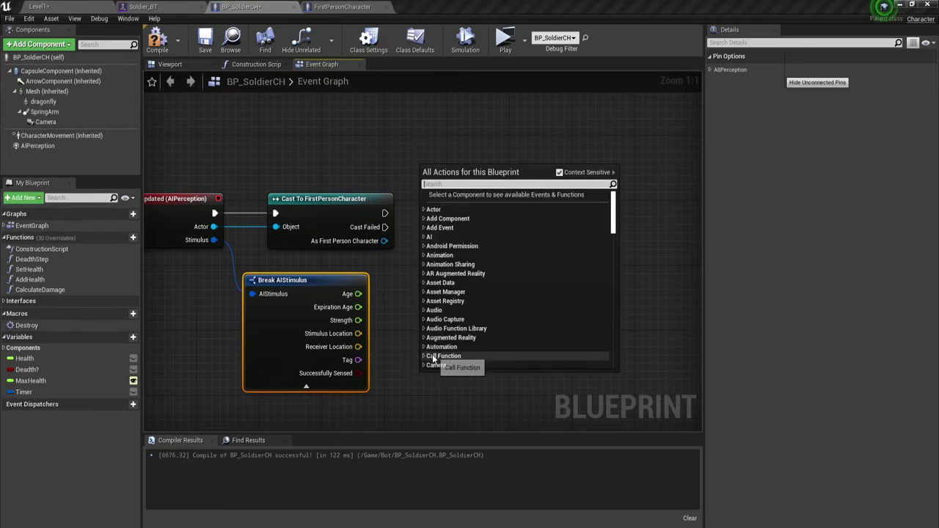
click(399, 390)
right_drag(513, 379, 487, 384)
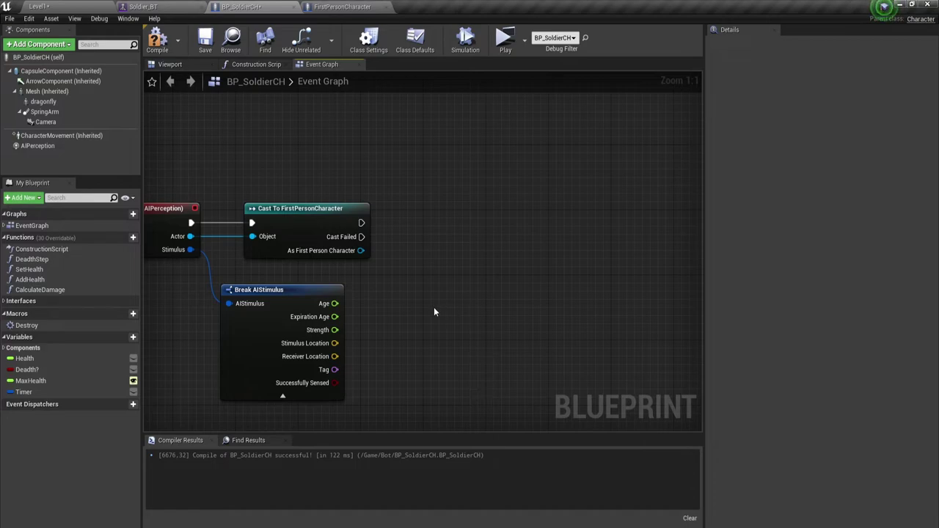
Step: Search 'set value' actions from the cast's output pin, then cancel without adding a node
drag(361, 222, 556, 206)
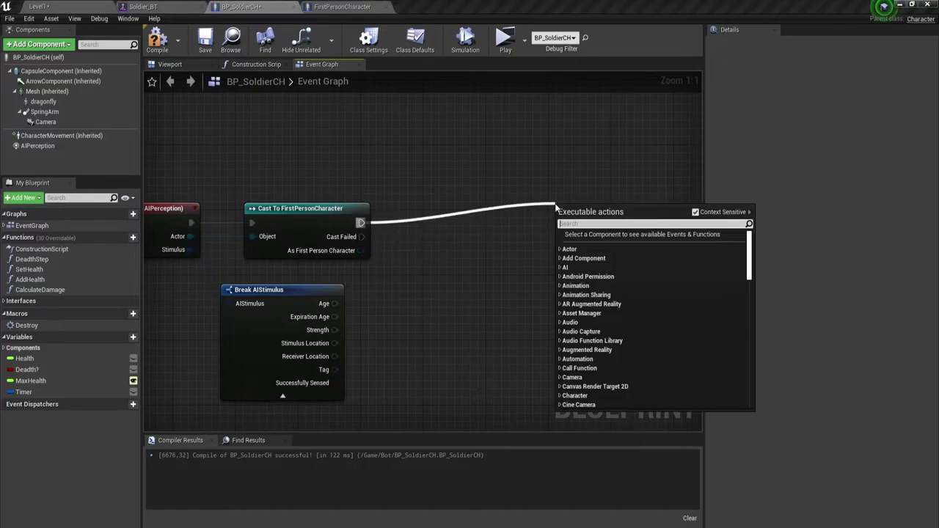
text(set)
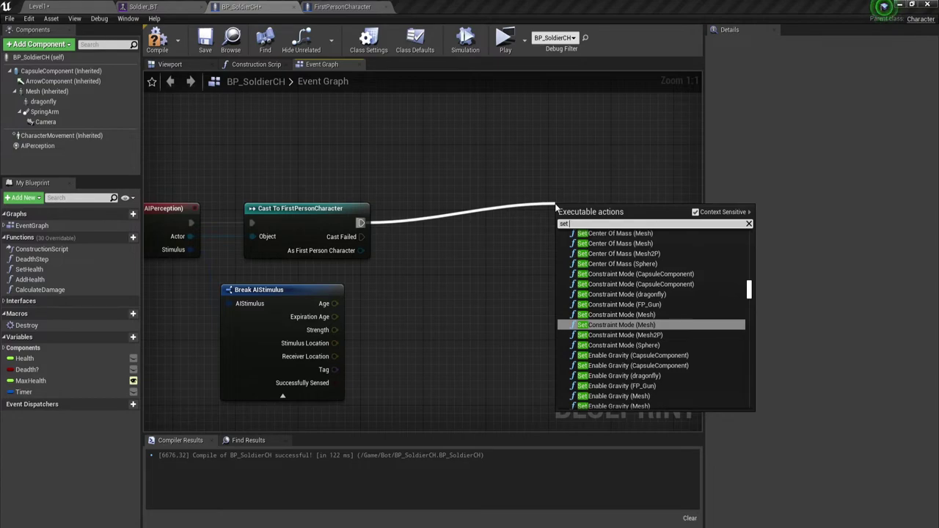
text( v)
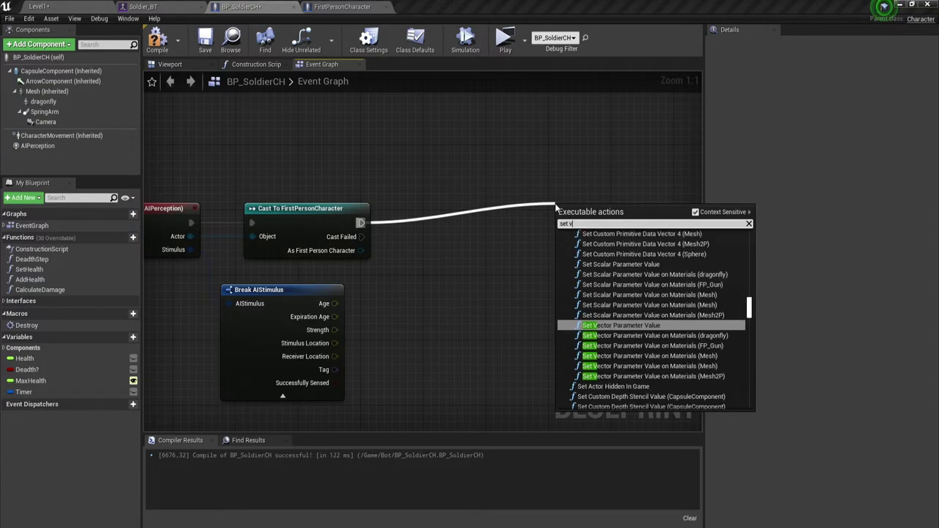
text(al)
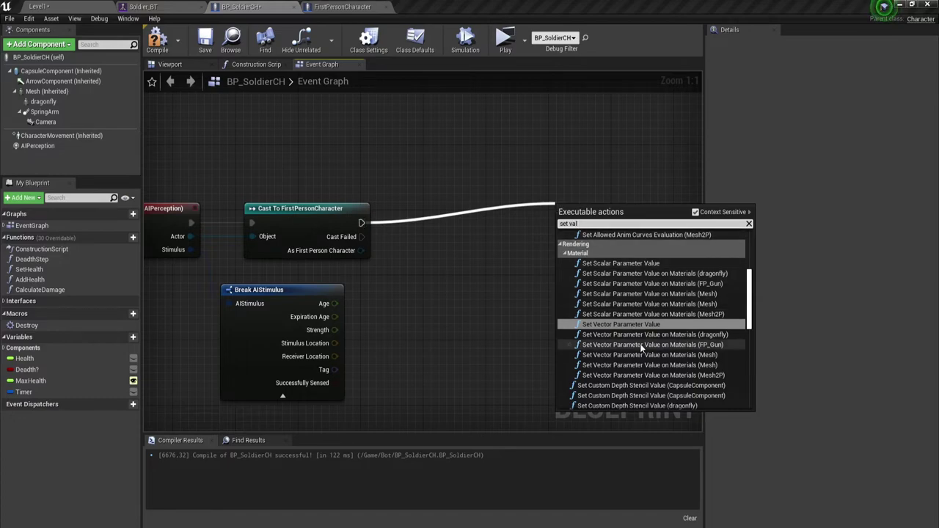
scroll(638, 367, down, 3)
scroll(647, 372, down, 2)
scroll(646, 359, down, 1)
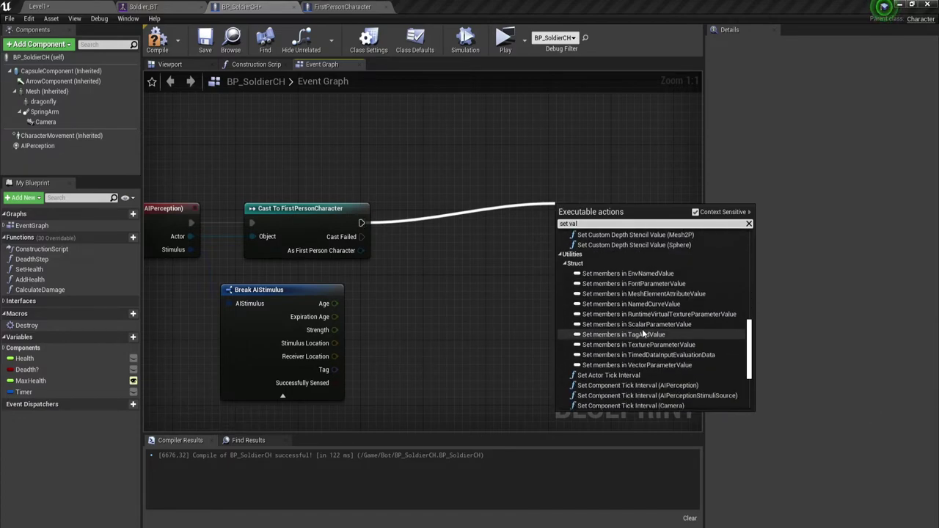
scroll(645, 345, up, 1)
scroll(643, 334, up, 3)
scroll(643, 334, up, 3)
scroll(644, 334, up, 4)
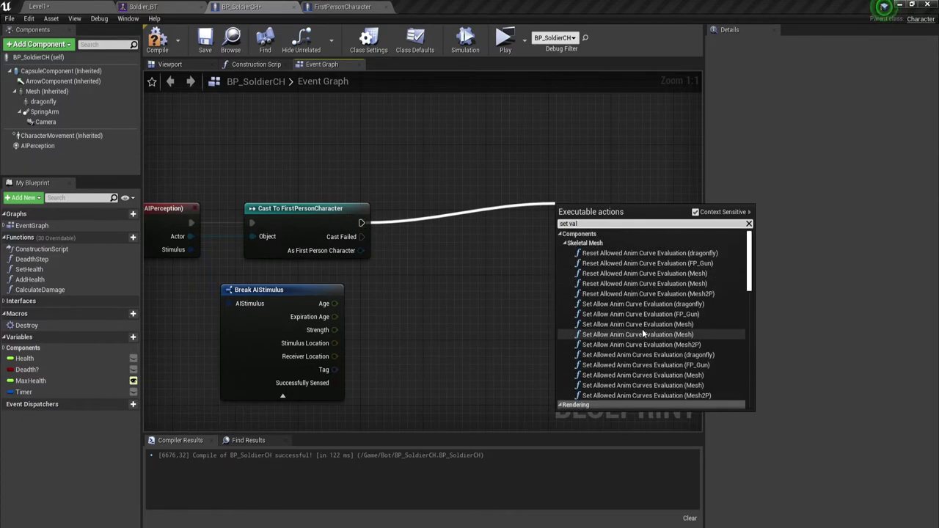
scroll(642, 334, down, 1)
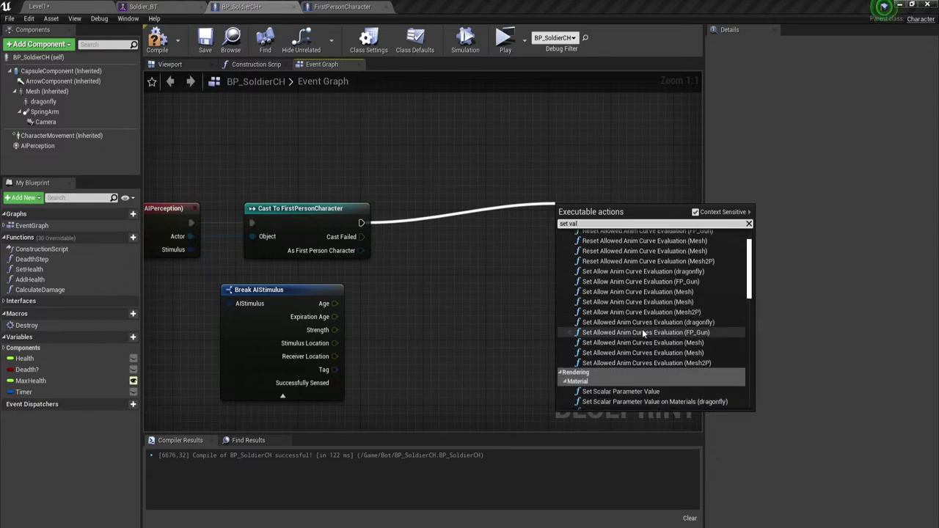
text(ue)
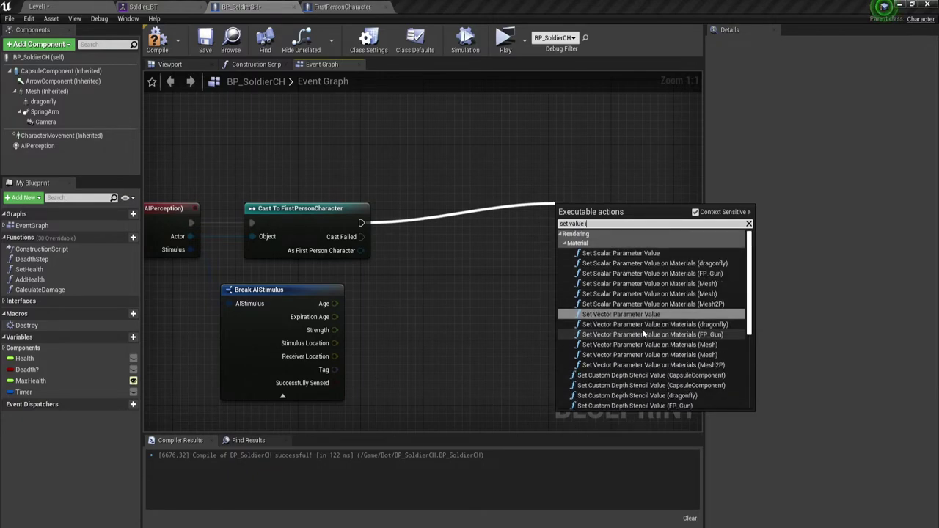
text( is)
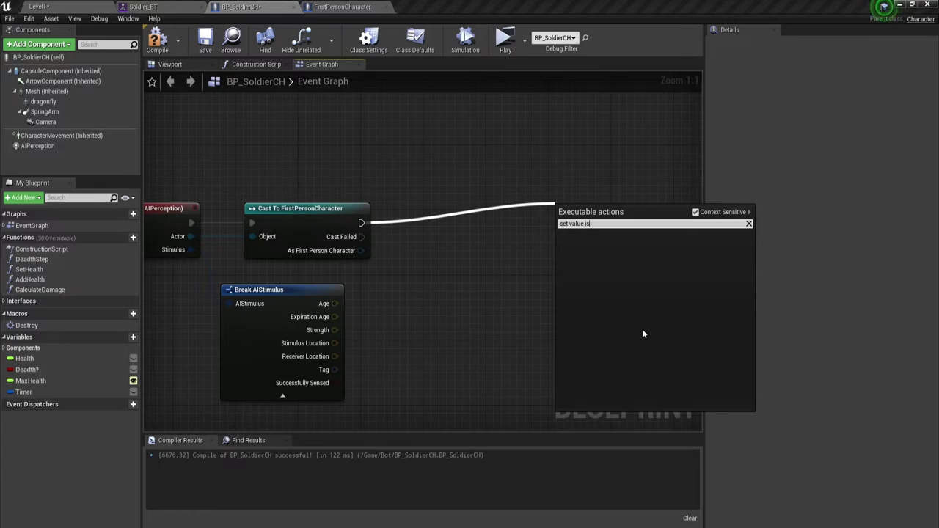
key(BackSpace)
text(as)
click(460, 337)
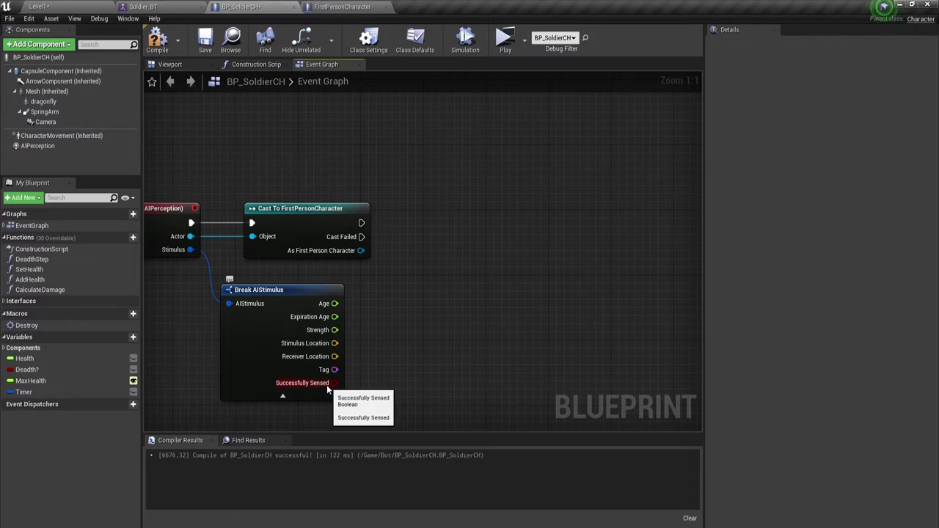
Step: Search 'set value' actions from Successfully Sensed, then cancel, leaving the graph unchanged
drag(326, 383, 555, 283)
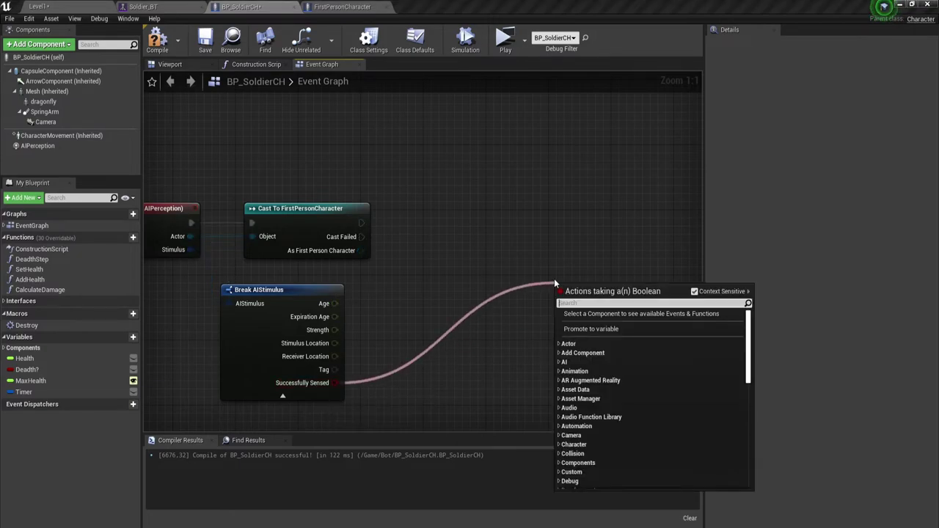
text(se)
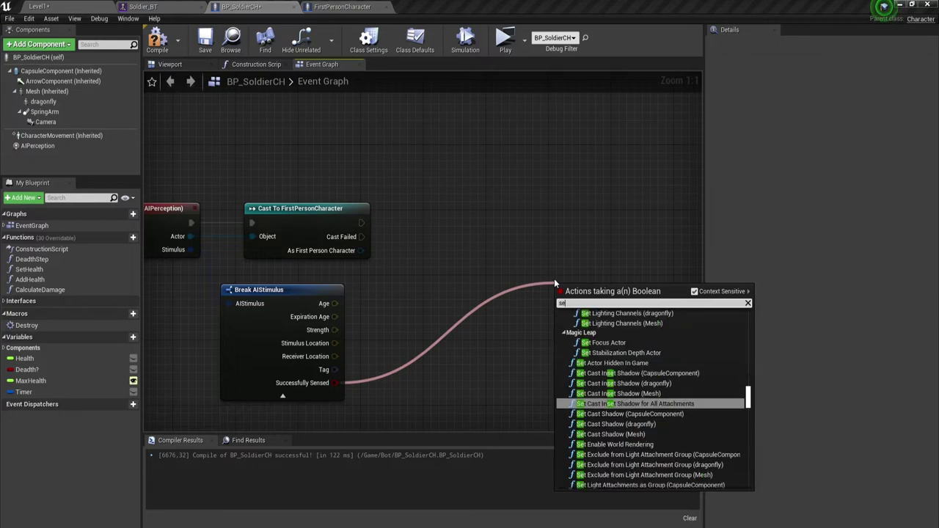
text(t)
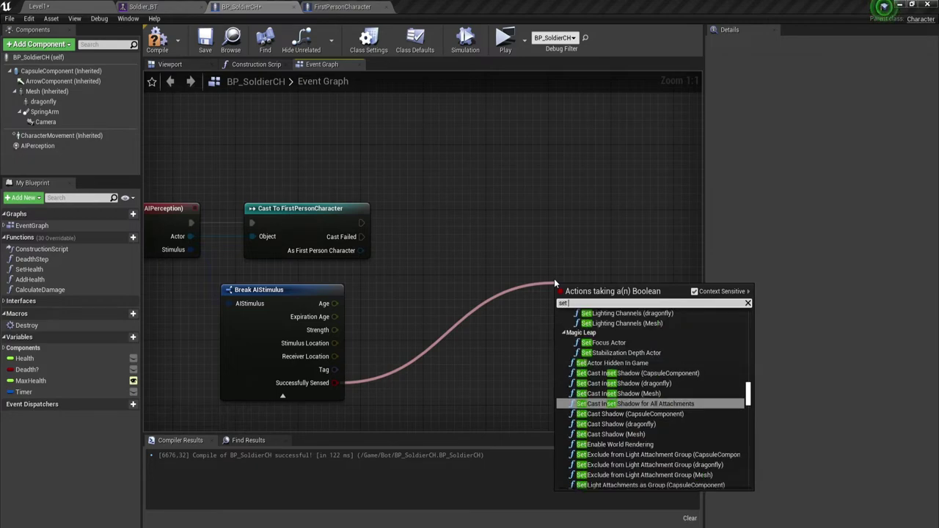
text( va)
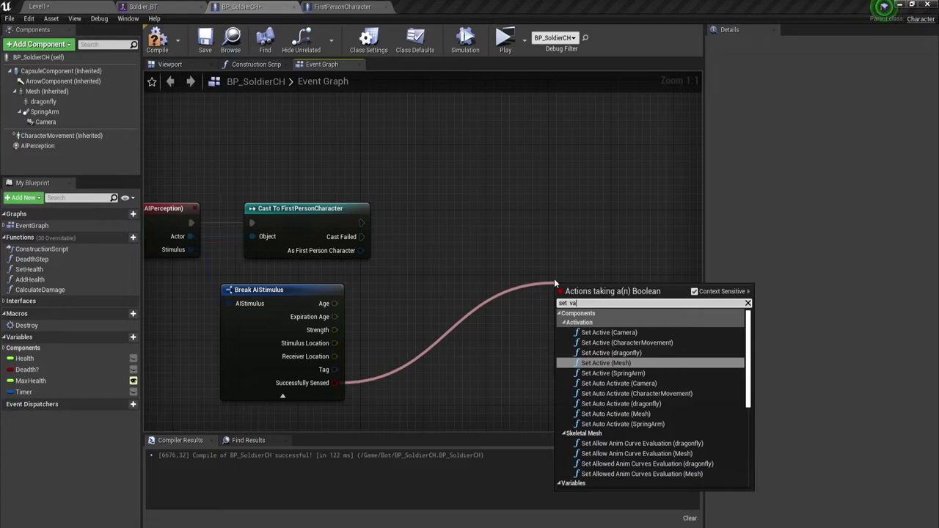
text(lue)
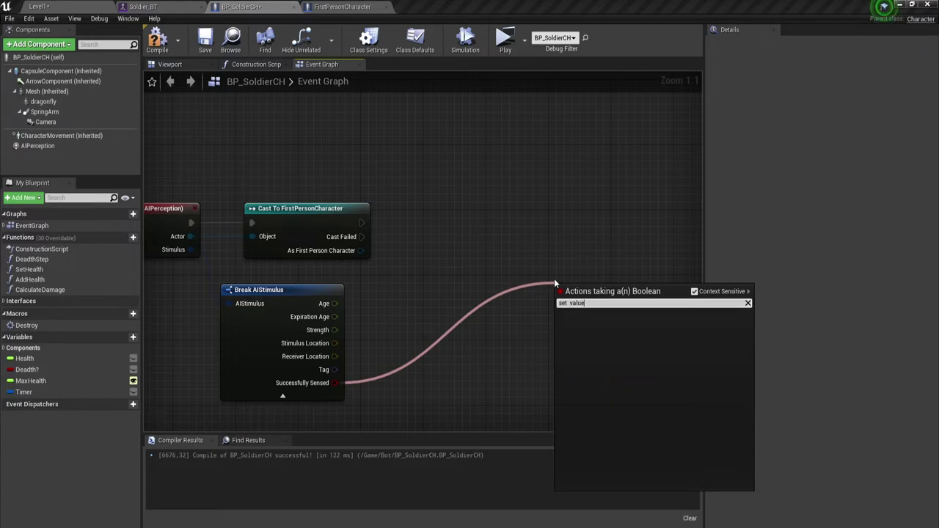
key(BackSpace)
key(BackSpace)
key(BackSpace)
key(BackSpace)
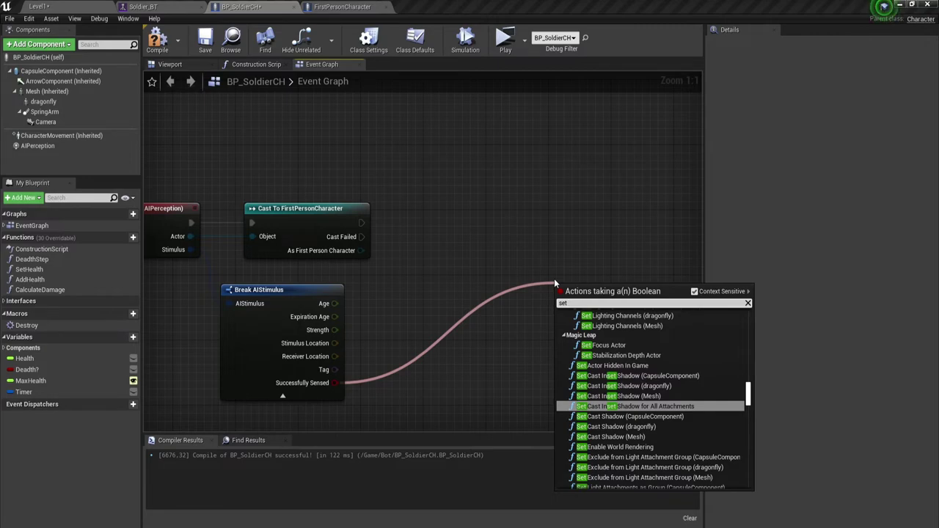
scroll(647, 381, up, 3)
scroll(647, 381, up, 2)
scroll(647, 382, up, 1)
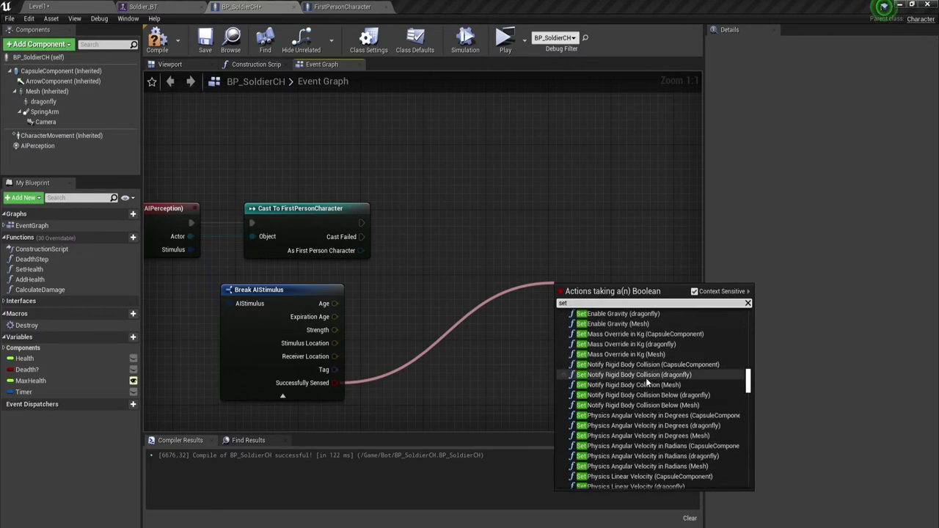
scroll(647, 381, up, 2)
scroll(647, 381, up, 2)
scroll(647, 382, up, 2)
scroll(647, 381, up, 1)
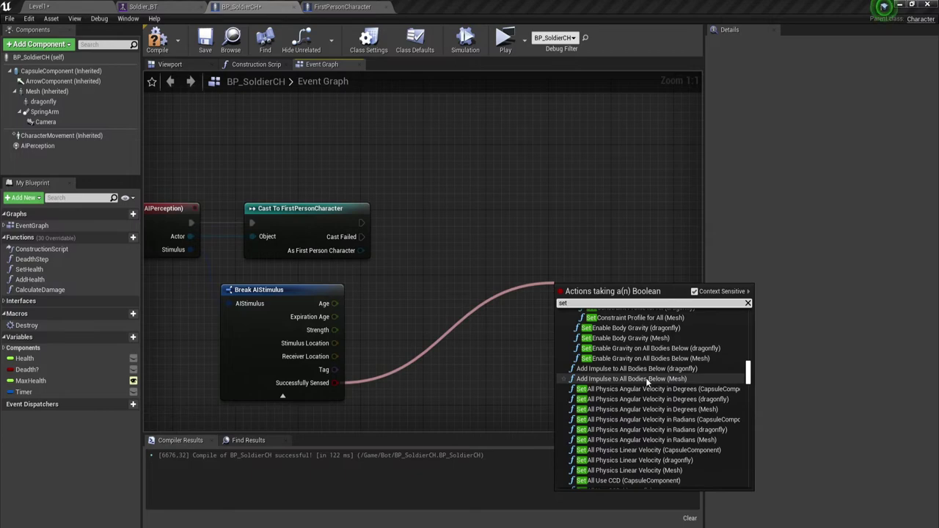
scroll(646, 381, up, 2)
scroll(646, 381, up, 2)
scroll(647, 381, up, 2)
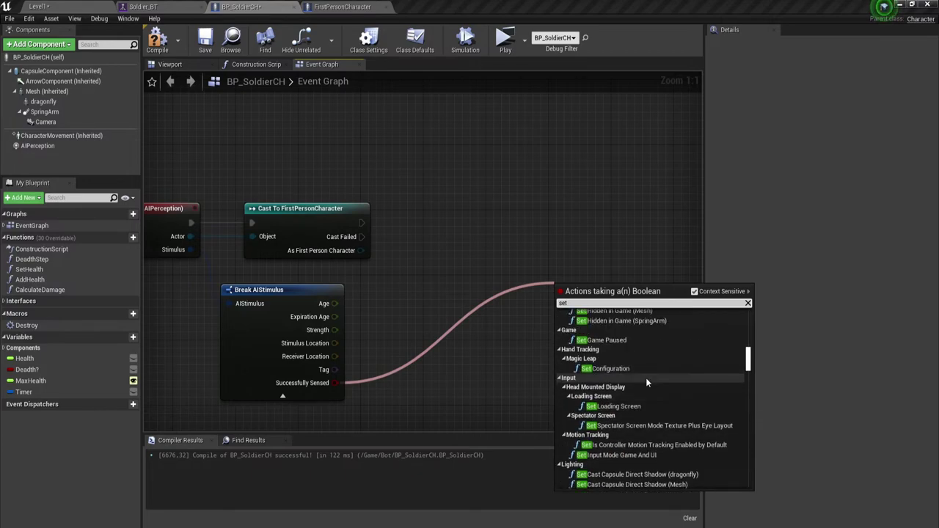
scroll(646, 378, up, 2)
scroll(645, 378, up, 2)
scroll(645, 378, up, 2)
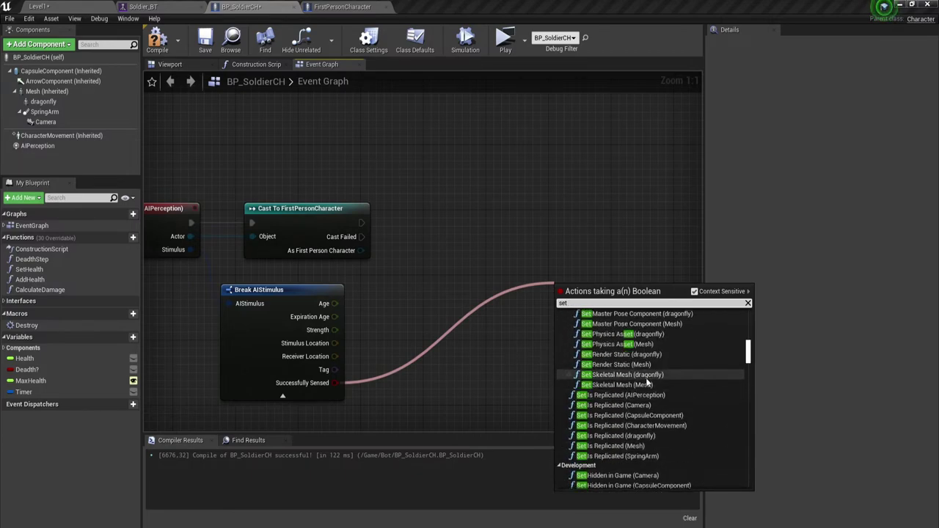
text( va)
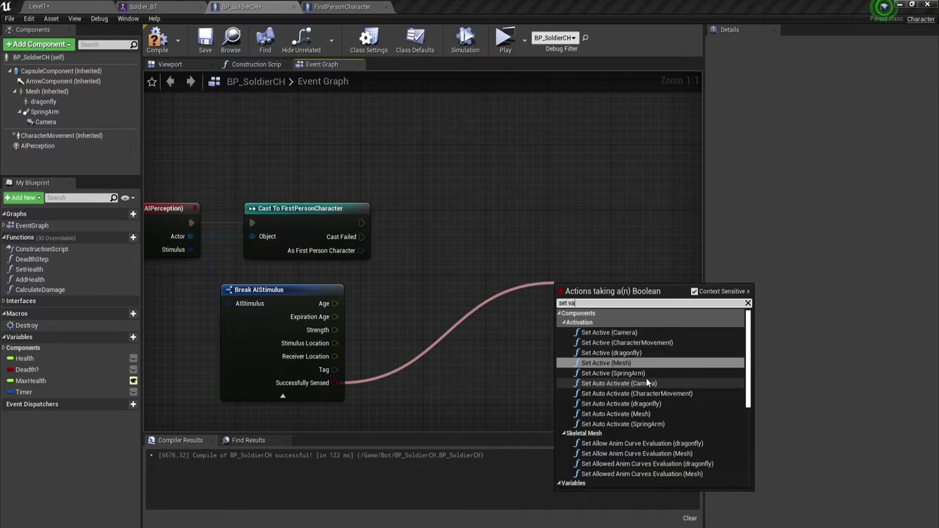
scroll(646, 378, down, 2)
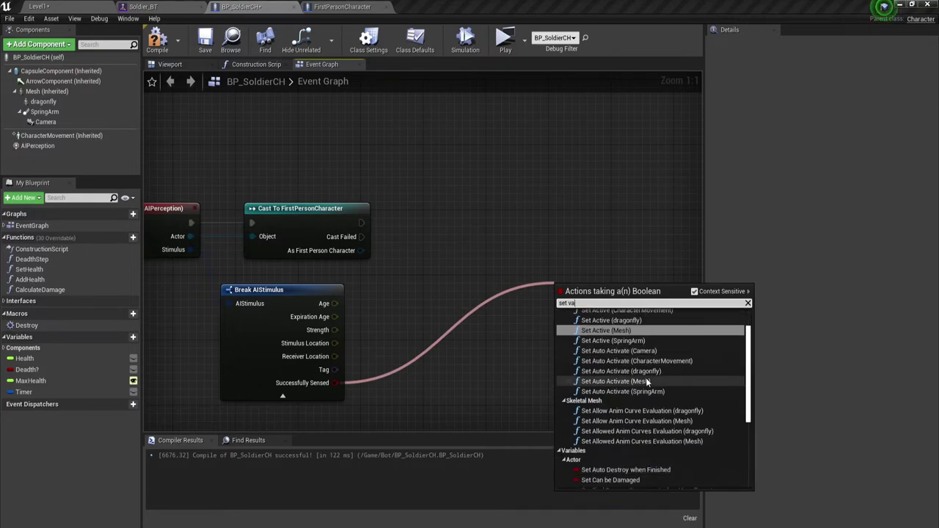
scroll(646, 378, down, 2)
scroll(646, 378, down, 2)
scroll(646, 377, up, 3)
scroll(646, 378, up, 3)
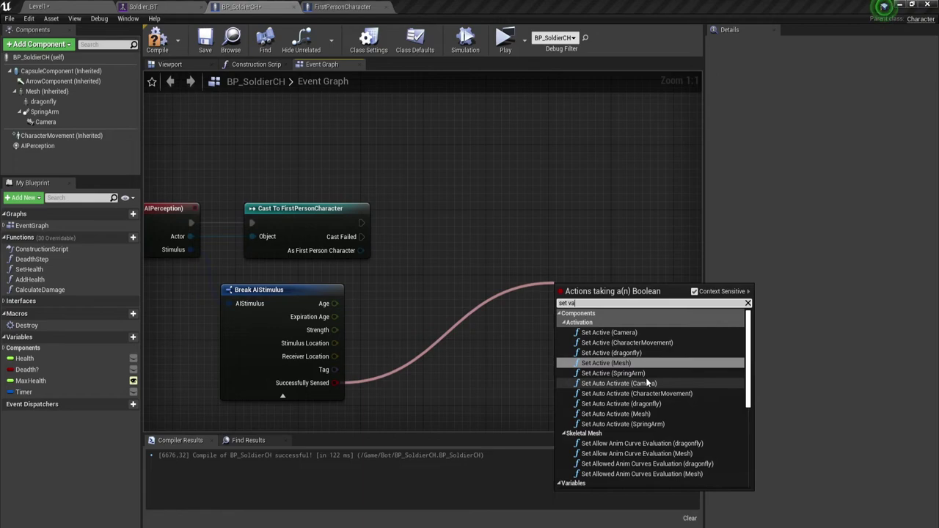
click(591, 245)
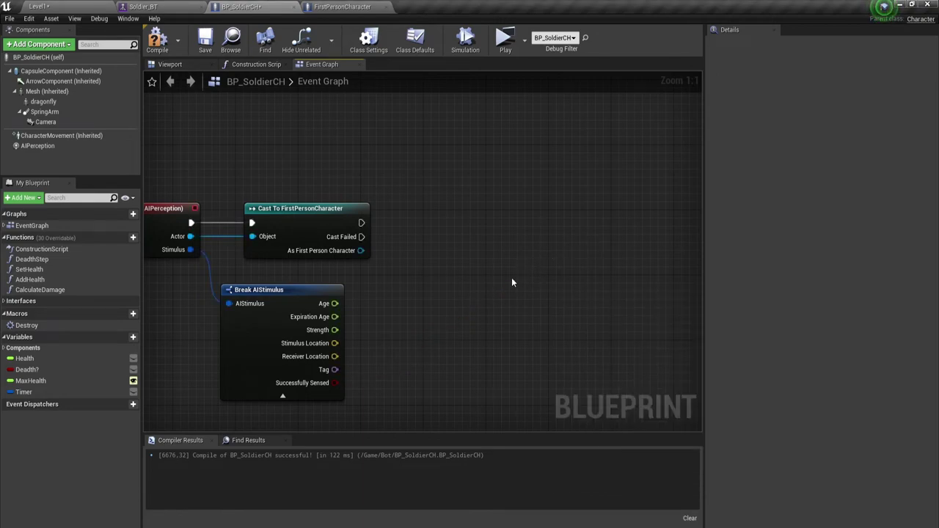
Step: Add a Get Blackboard node and search 'set' among its Return Value actions
right_click(412, 262)
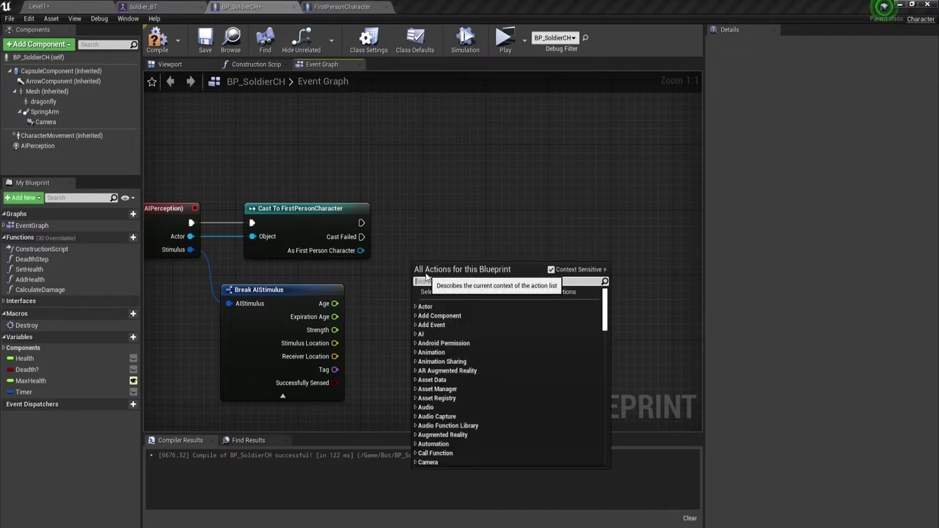
text(get)
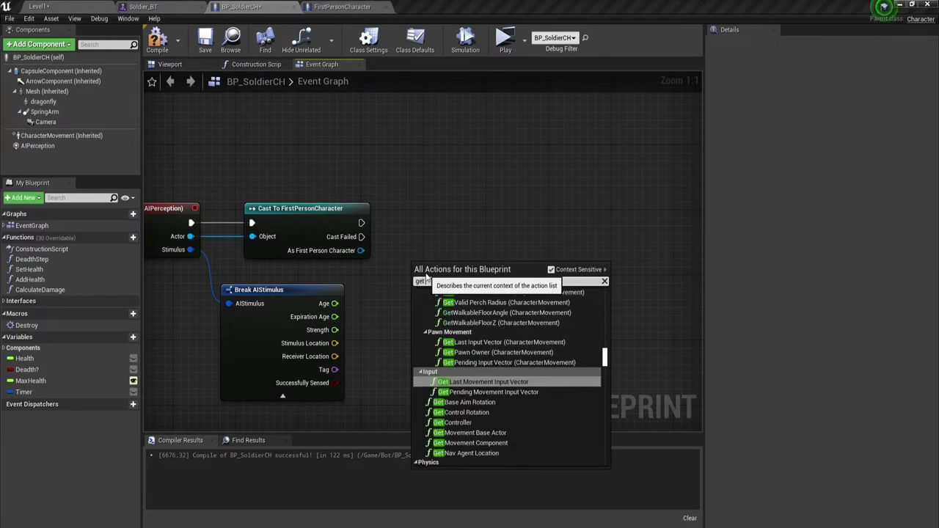
text( bla)
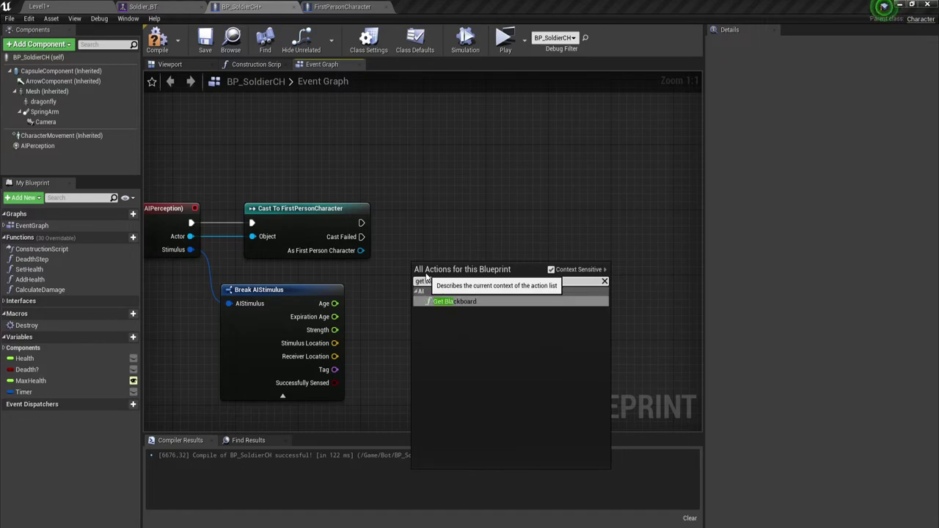
click(449, 302)
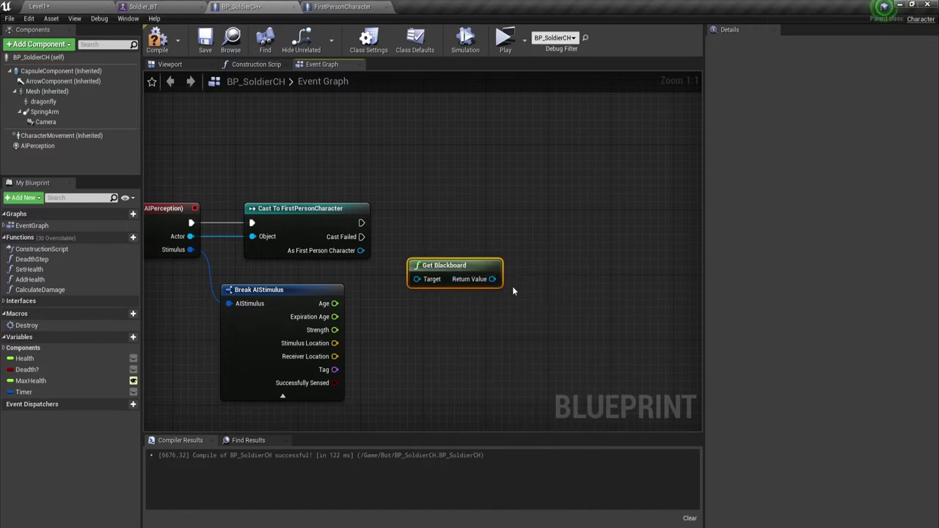
drag(492, 279, 554, 204)
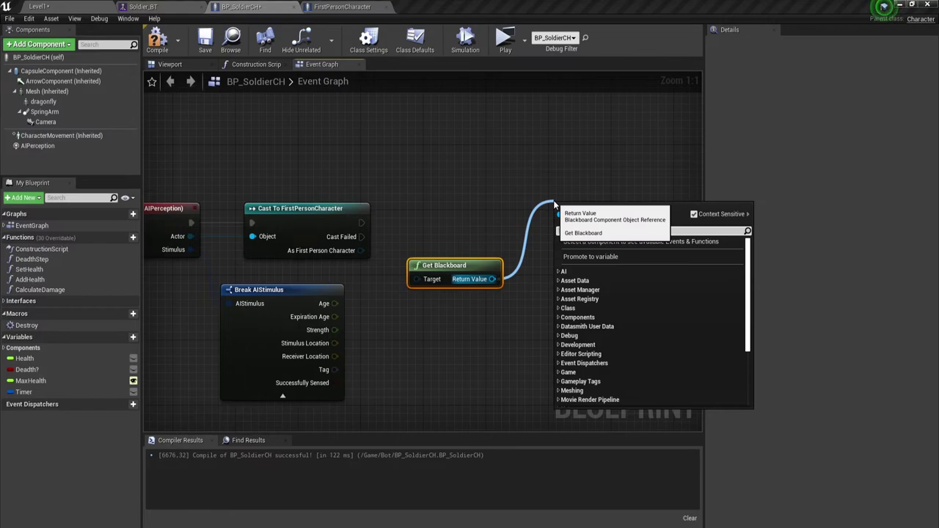
text(set)
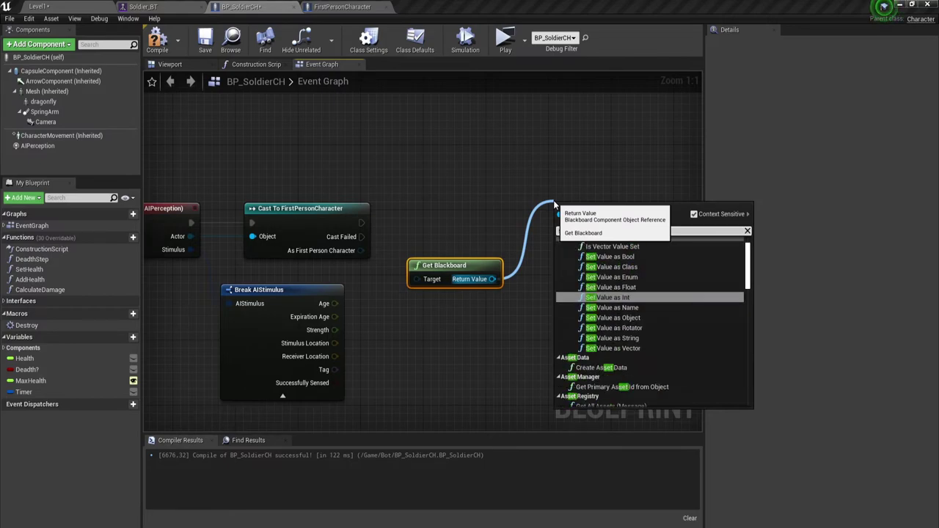
Step: Add Set Value as Bool after the cast, fed by Get Blackboard and Successfully Sensed, and tidy the nodes
click(625, 260)
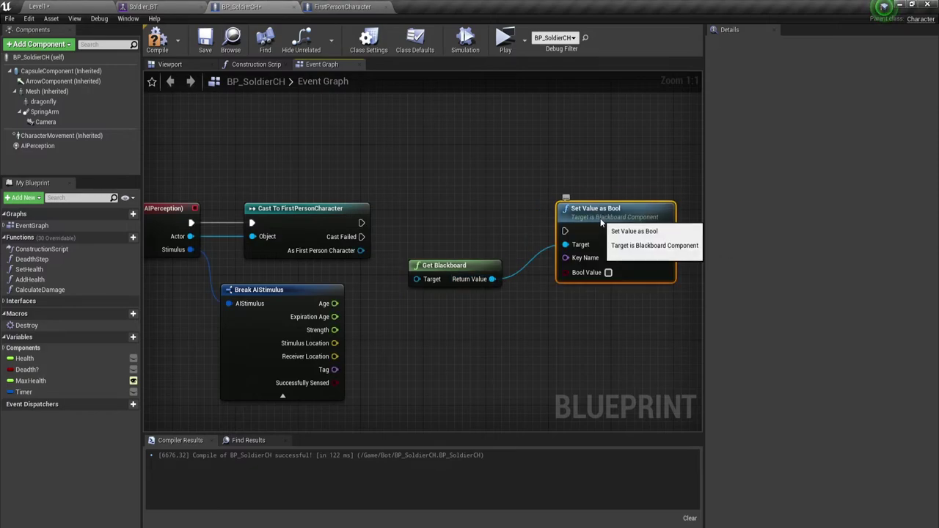
drag(597, 209, 604, 217)
drag(360, 222, 566, 222)
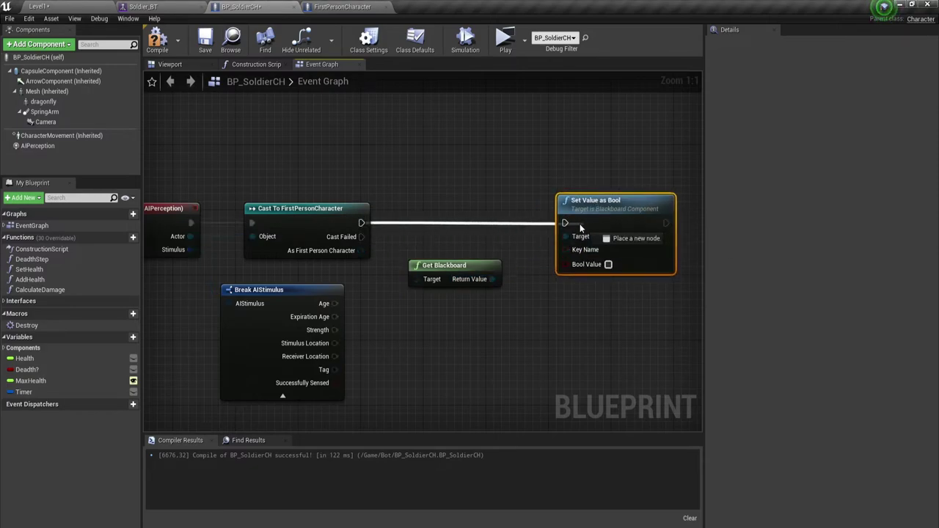
drag(425, 232, 492, 325)
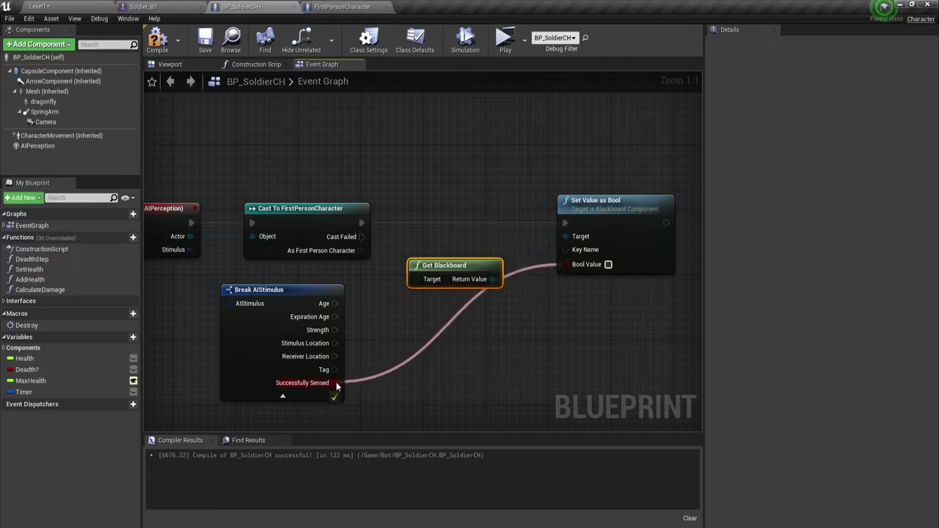
drag(608, 264, 336, 382)
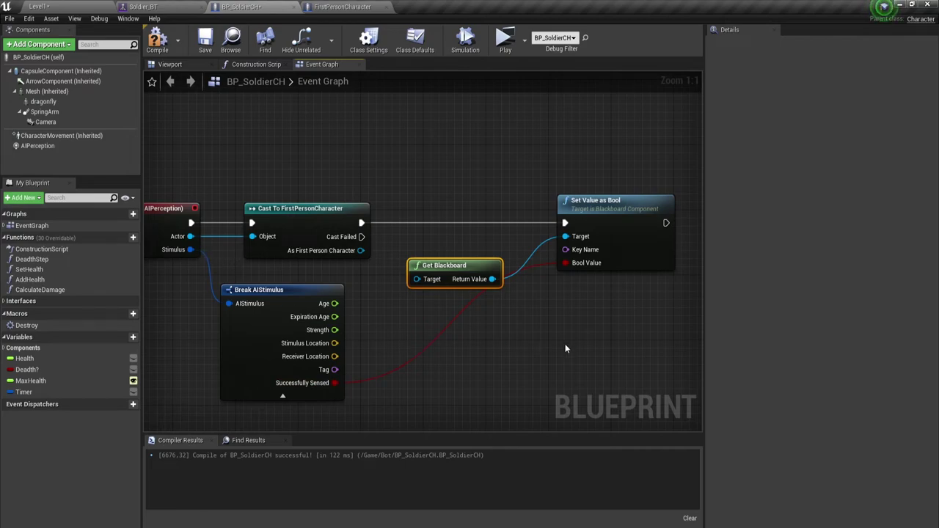
drag(299, 290, 319, 266)
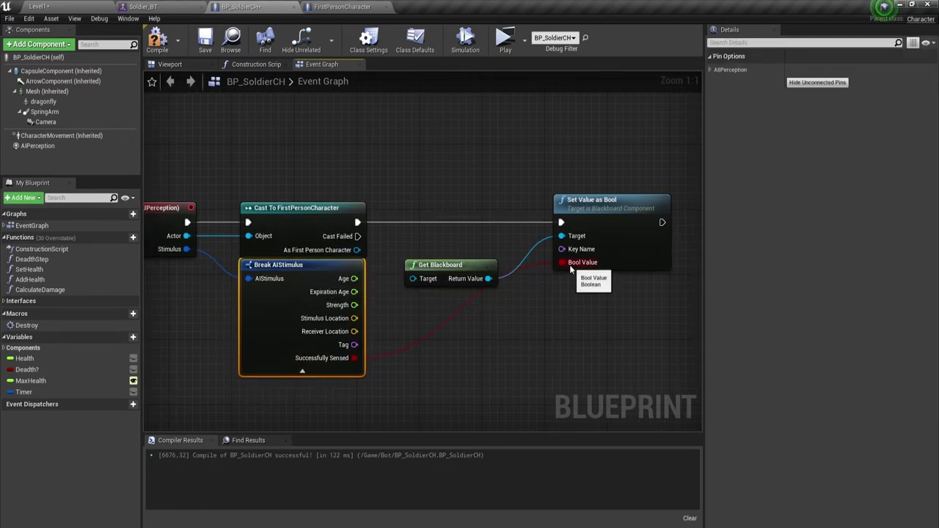
drag(469, 264, 445, 232)
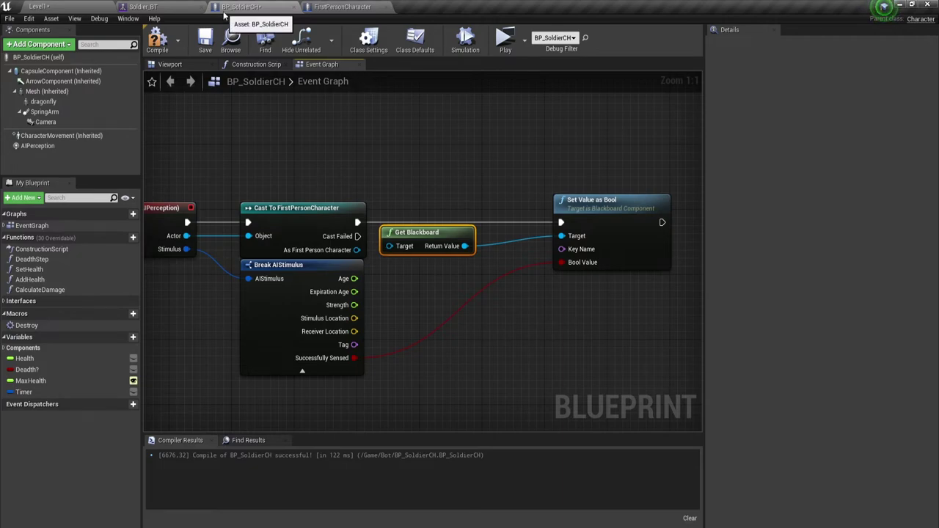
Step: Pull a wire from the setter's Key Name pin and search 'me' for a name source
drag(561, 248, 472, 272)
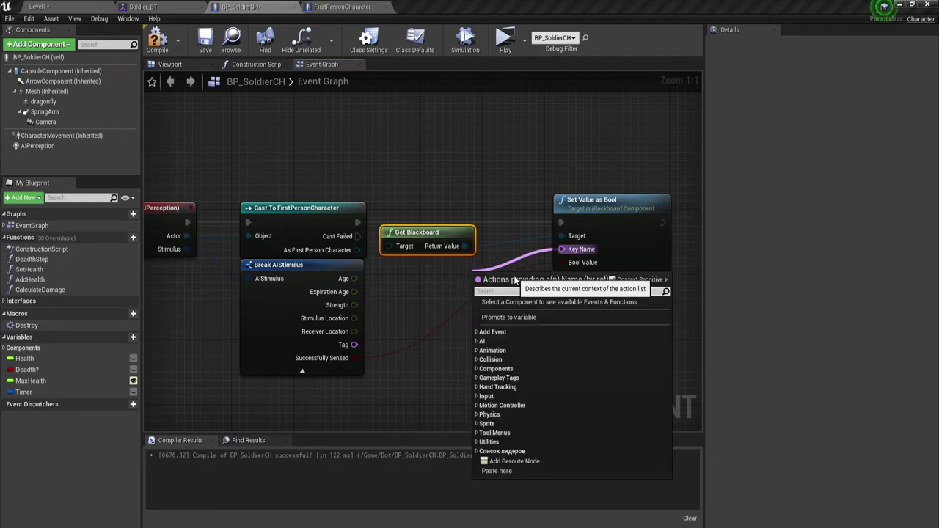
text(me)
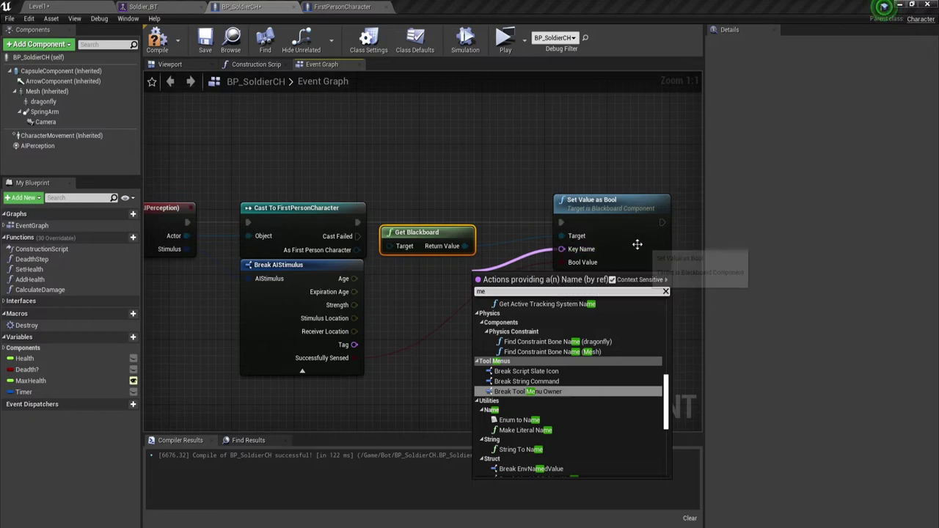
Step: In Soldier_BT's Blackboard mode, check CanSeePlayer's exact entry name and Bool key type
click(178, 6)
click(889, 45)
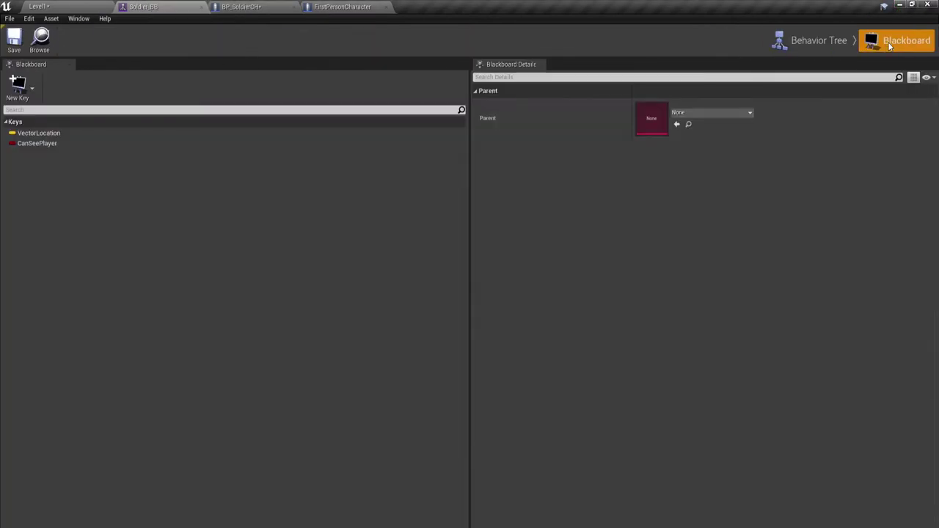
click(36, 145)
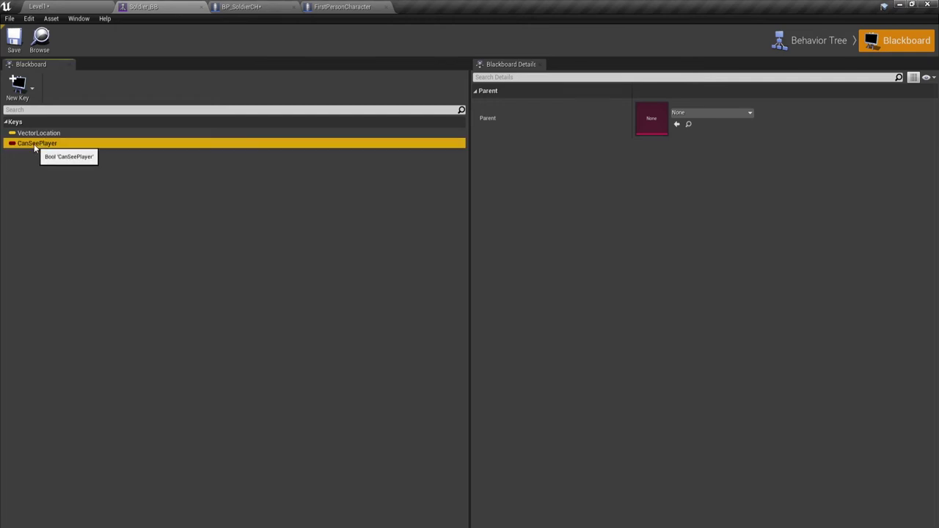
click(688, 104)
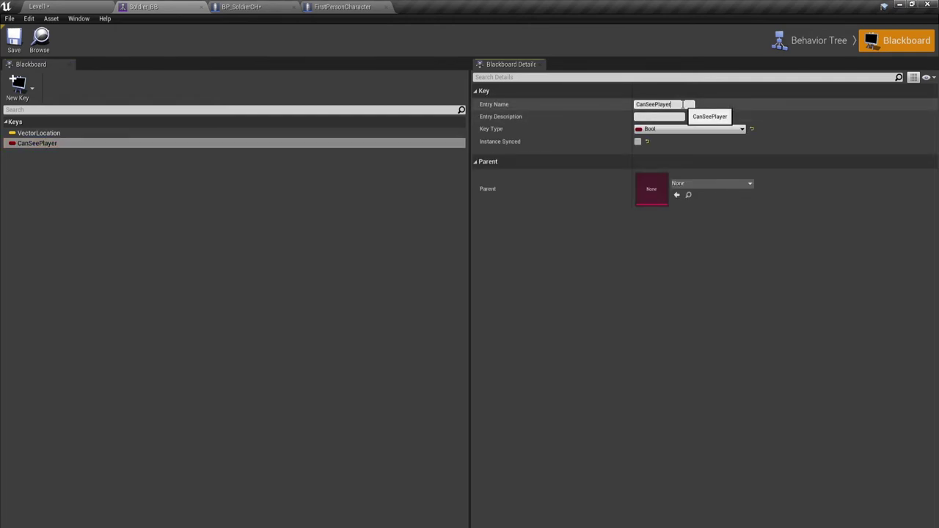
click(690, 128)
click(664, 129)
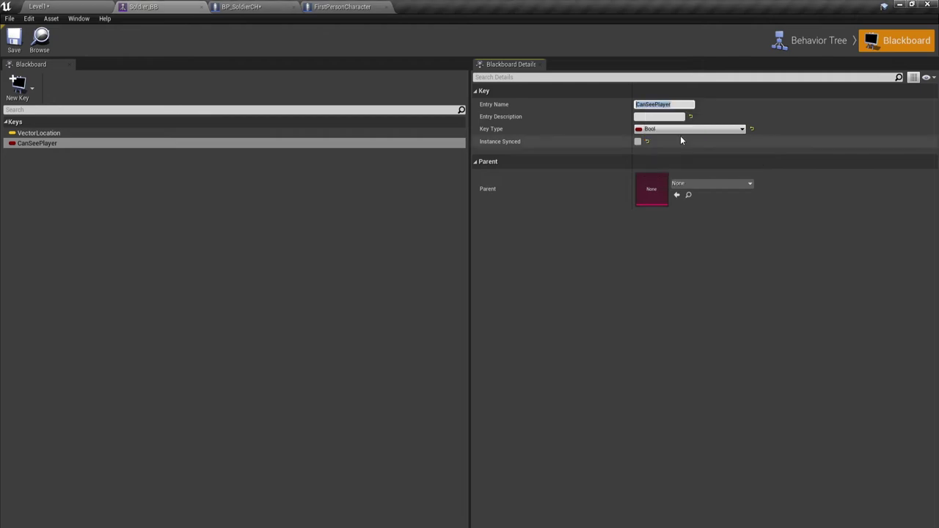
Step: Feed Key Name from a Make Literal Name node valued 'CanSeePlayer', then compile BP_SoldierCH
click(367, 11)
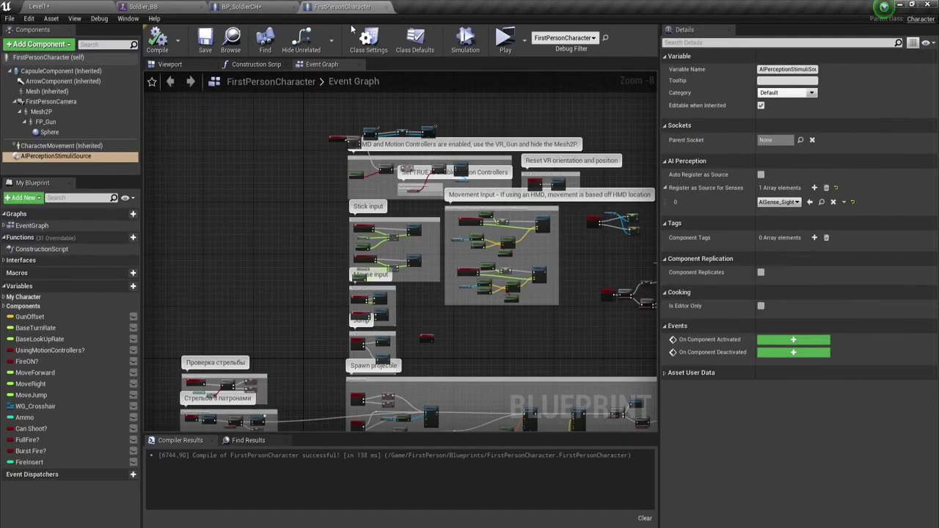
click(262, 7)
click(387, 7)
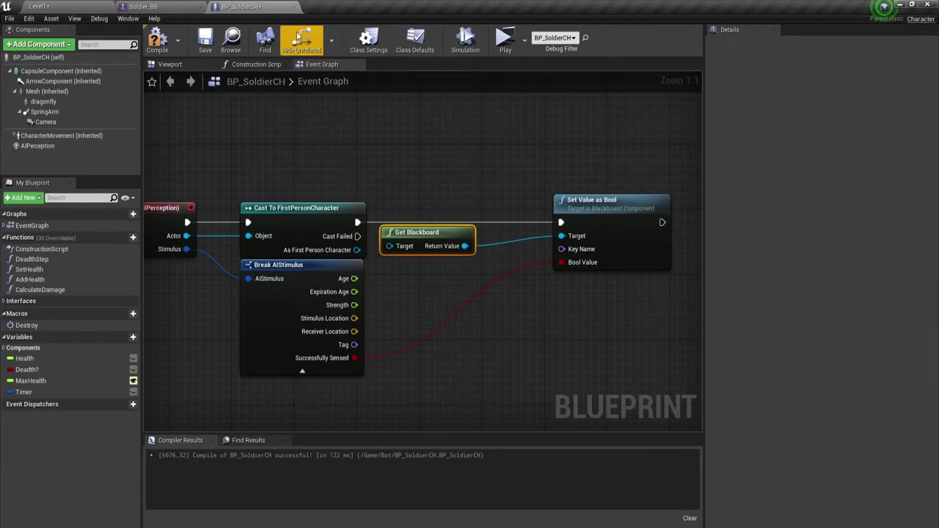
drag(563, 249, 410, 274)
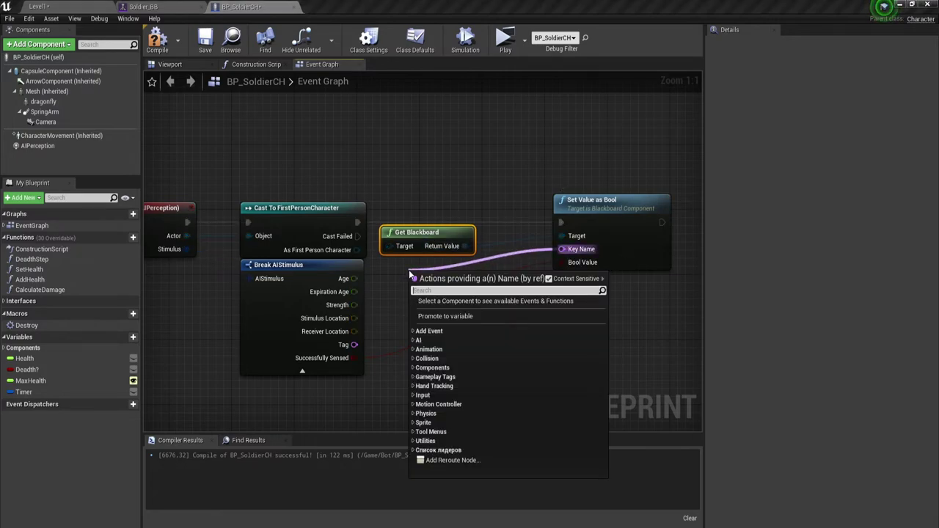
text(make)
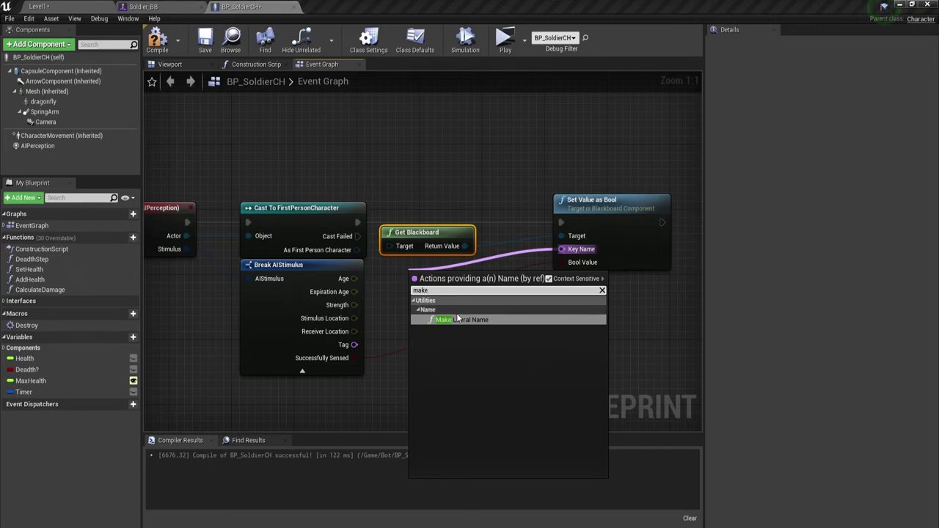
click(462, 319)
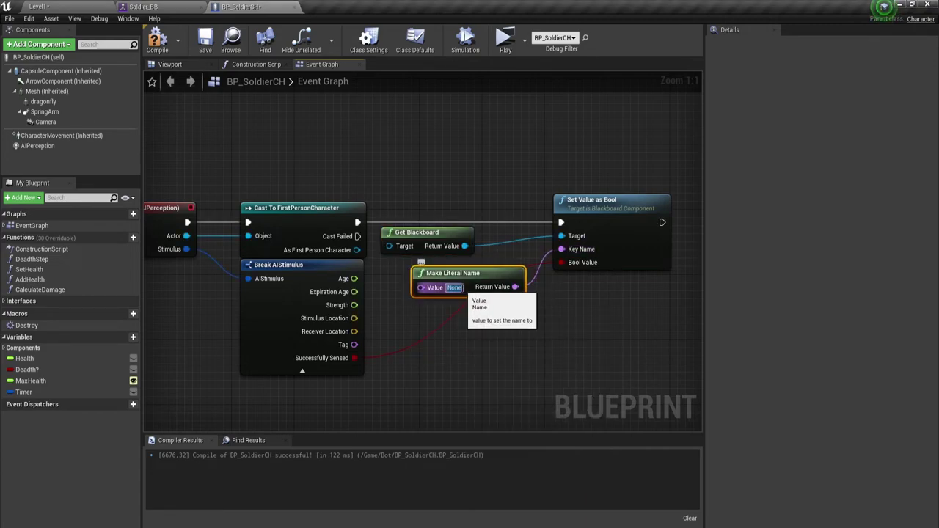
text(CanSeePlayer)
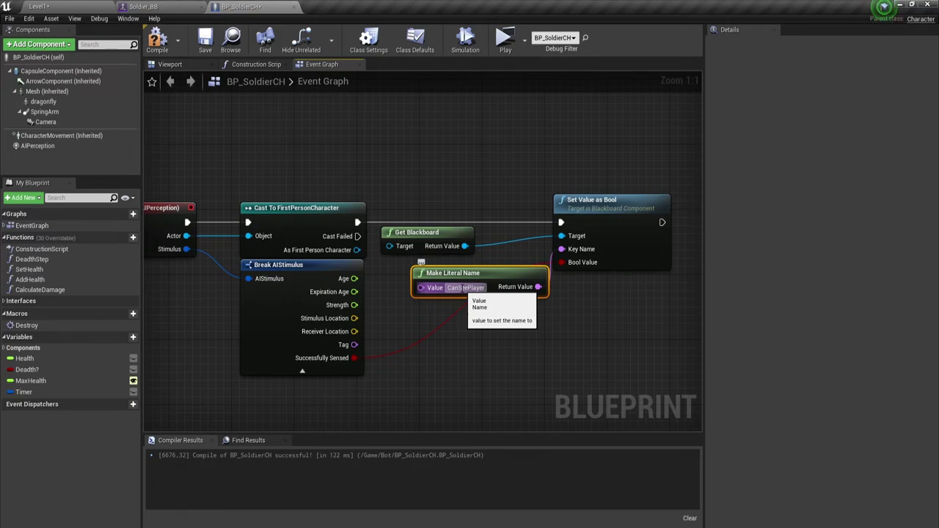
click(498, 344)
click(157, 40)
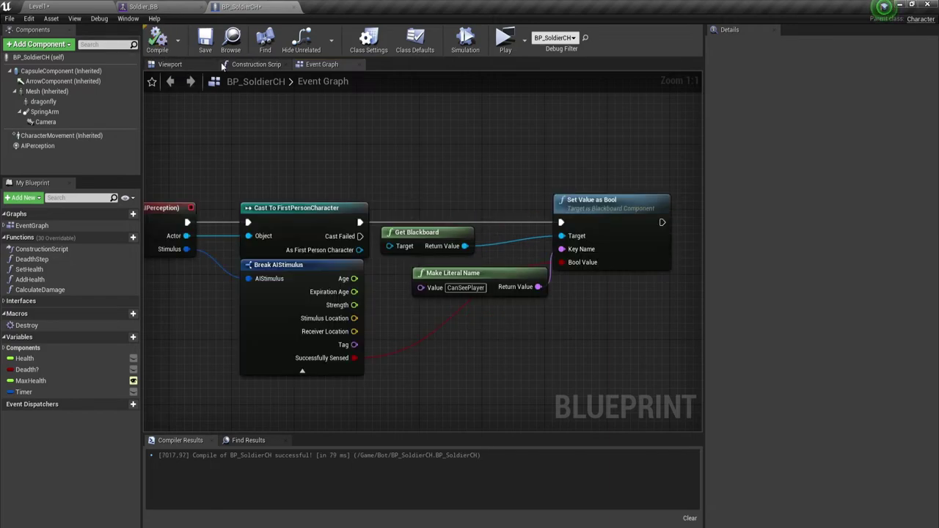
Step: Save the soldier blueprint and all modified assets
click(206, 41)
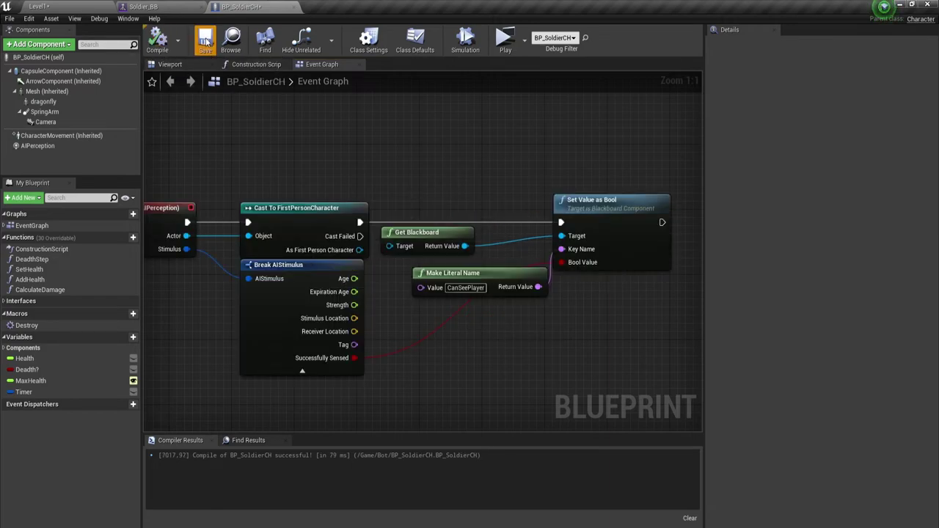
click(48, 6)
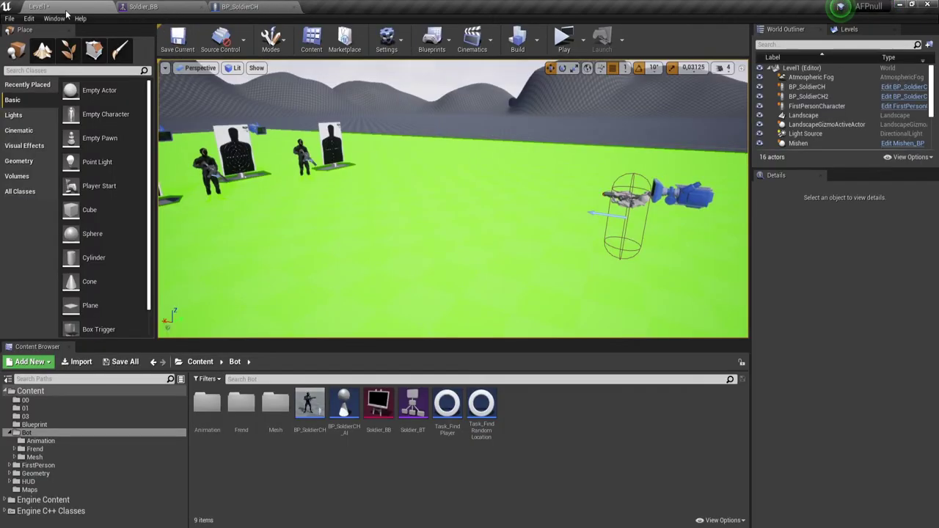
click(125, 361)
click(570, 365)
Step: Play-test the level, stop it with Esc, and return to BP_SoldierCH's event graph
click(564, 40)
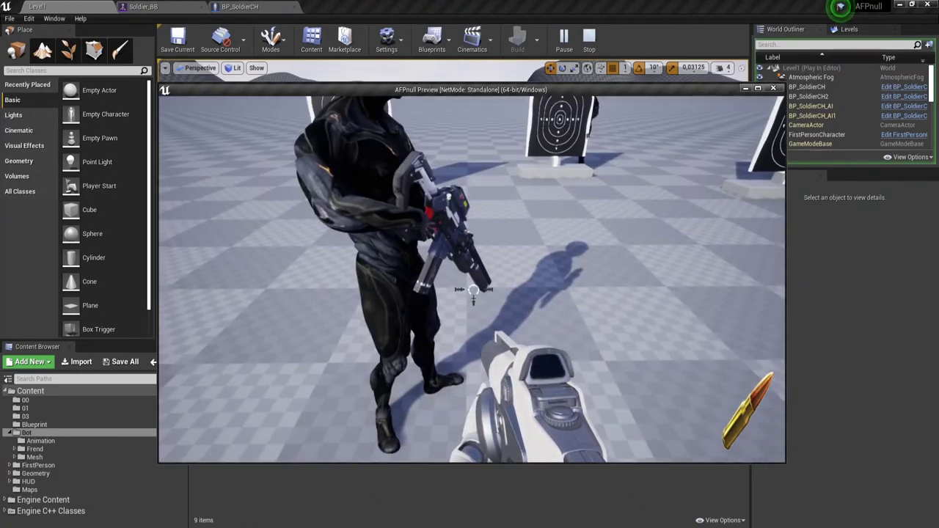
key(Escape)
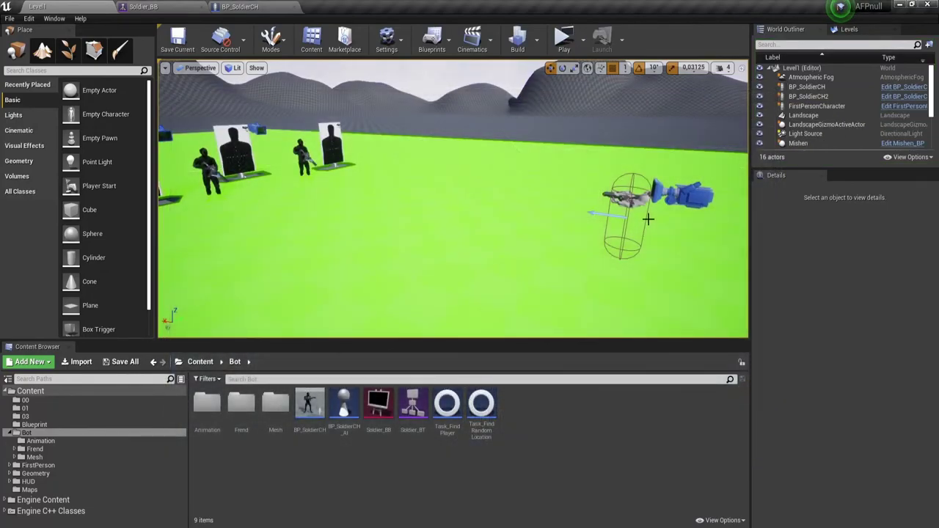
click(242, 6)
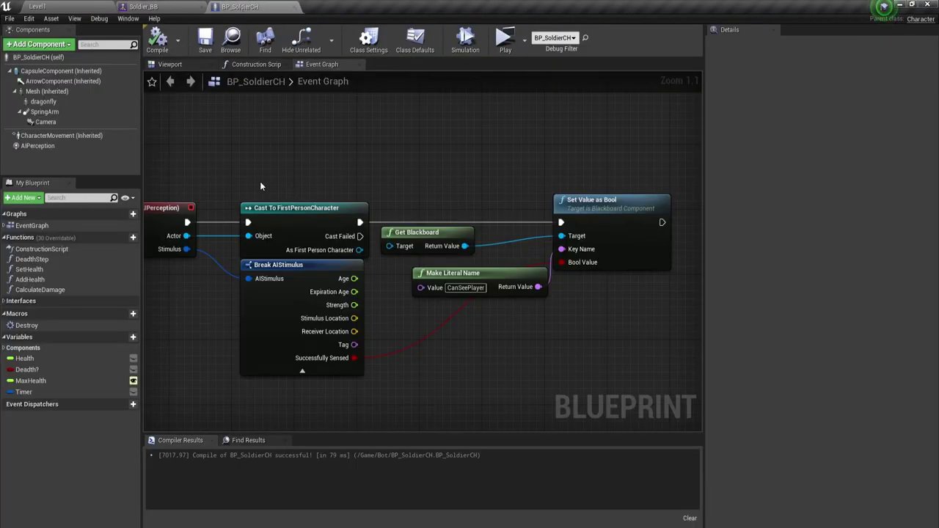
Step: In Soldier_BT, change the roaming Wait Time to 1.0 and delete the chase branch's Wait task
click(143, 6)
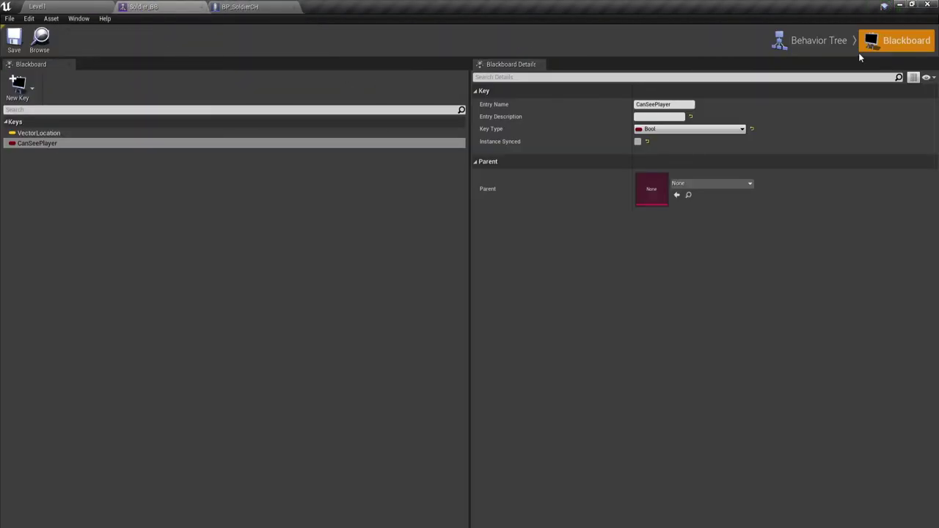
click(814, 41)
click(242, 285)
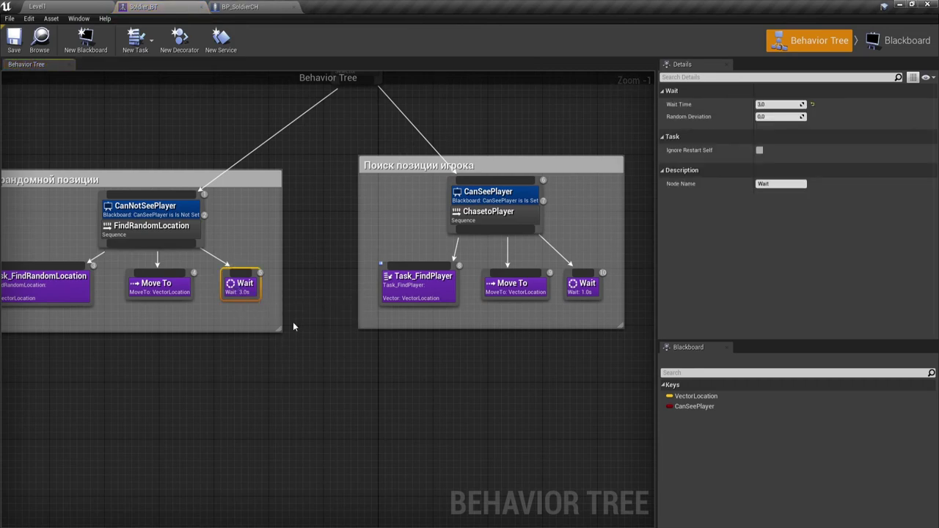
click(601, 102)
click(587, 287)
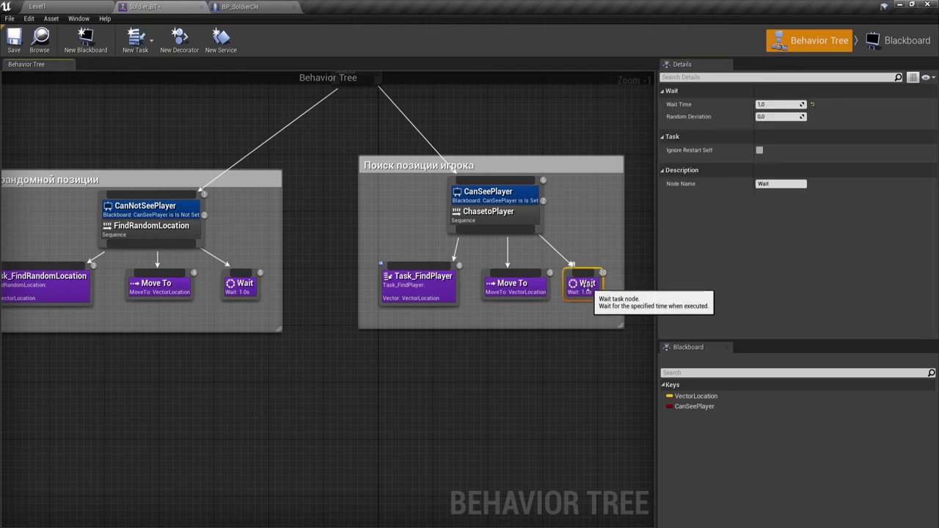
key(Delete)
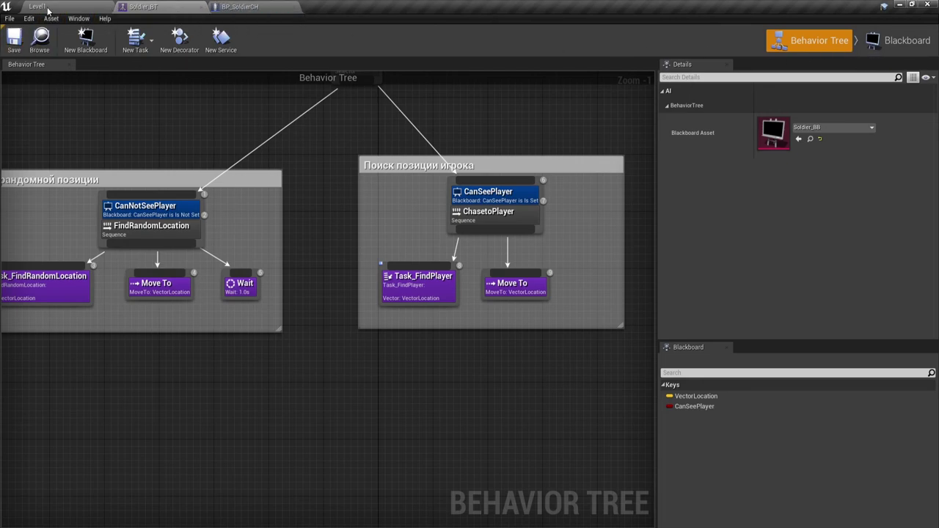
Step: Run a first play test of Level1 and stop it
click(37, 7)
click(565, 43)
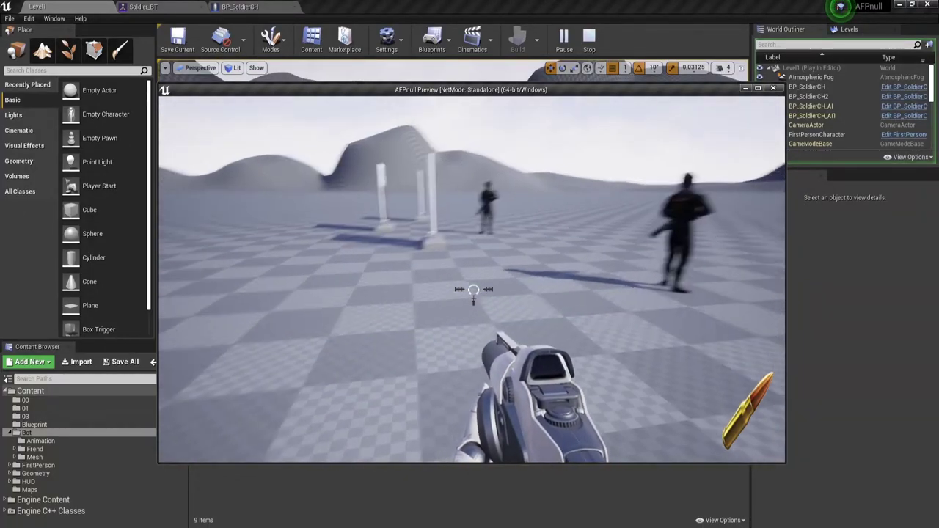
key(Escape)
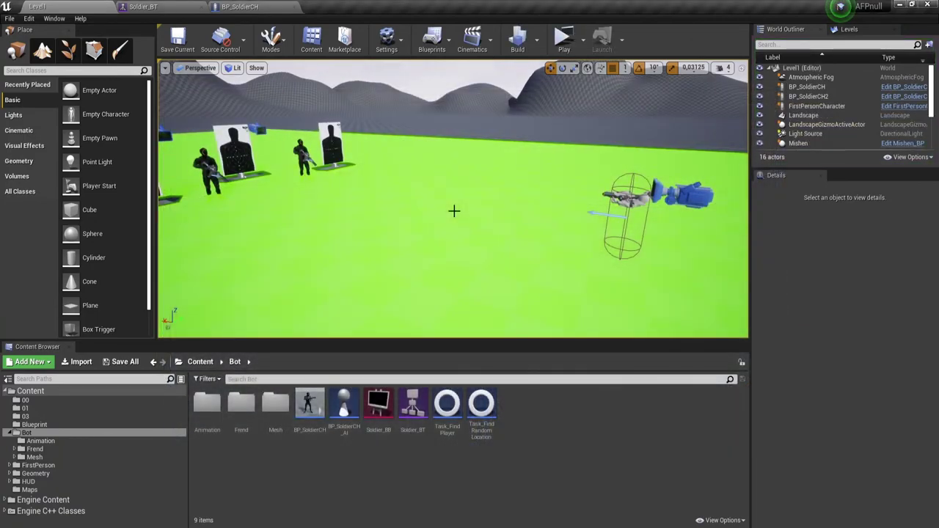
Step: Play-test again, walking toward and away from the soldiers to watch them chase
click(565, 38)
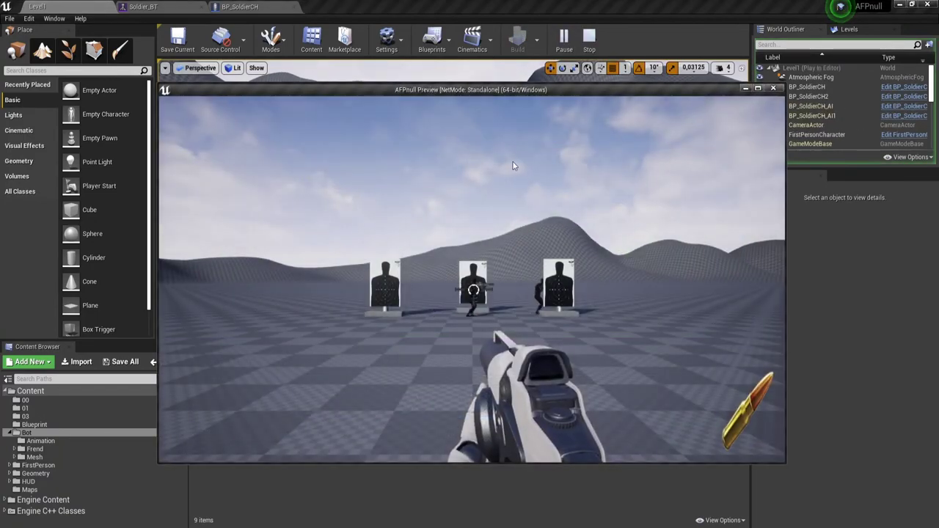
key(w)
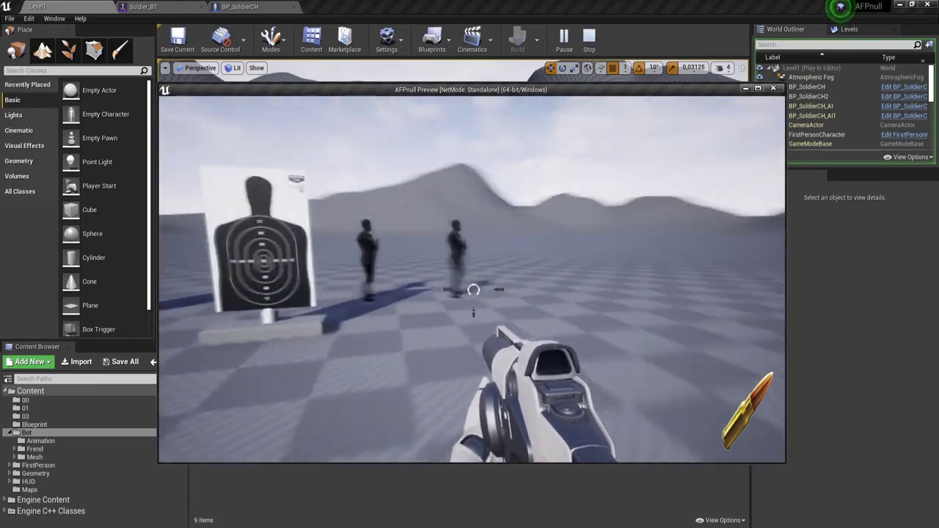
key(s)
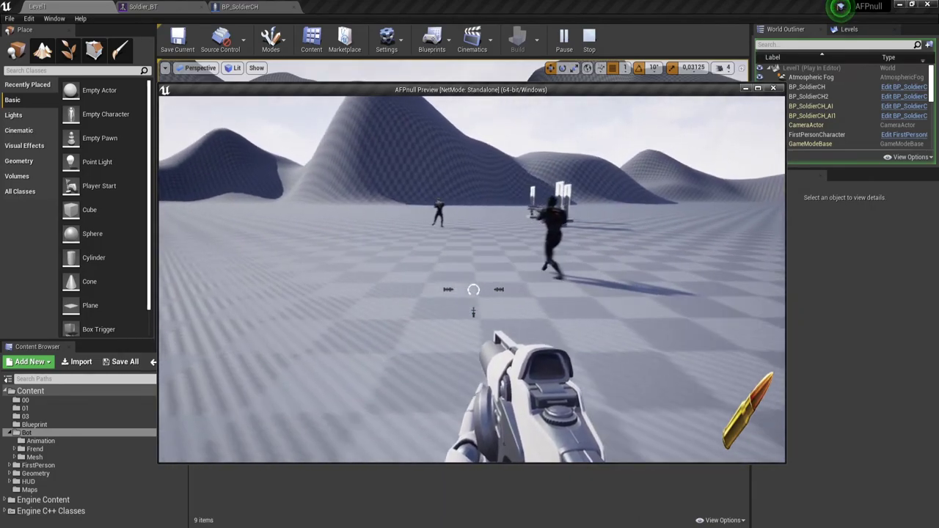
key(w)
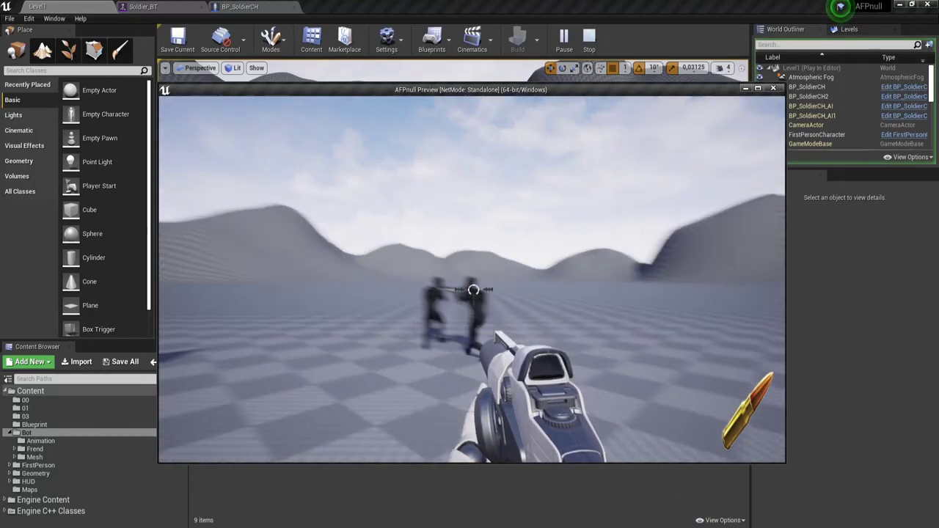
key(Escape)
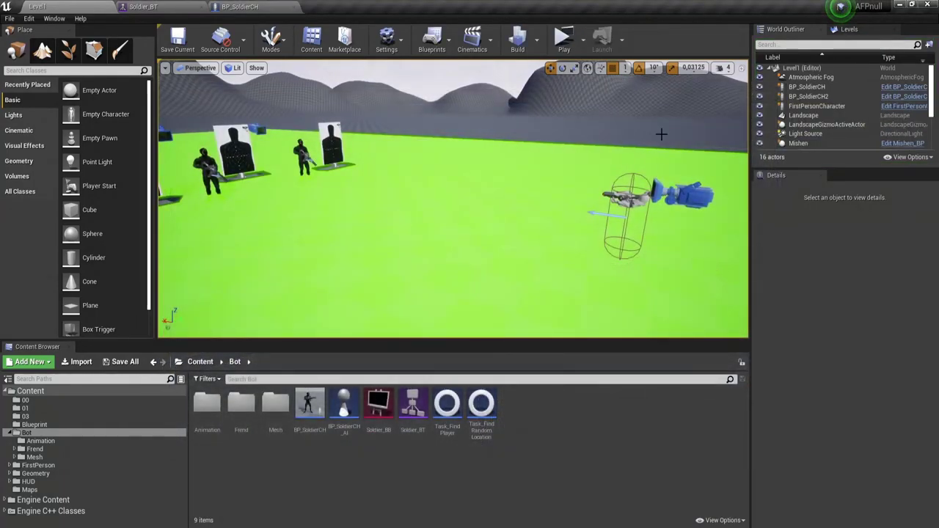
Step: Set the roaming Wait Time to 3.0 and review the CanSeePlayer and CanNotSeePlayer decorators
click(158, 6)
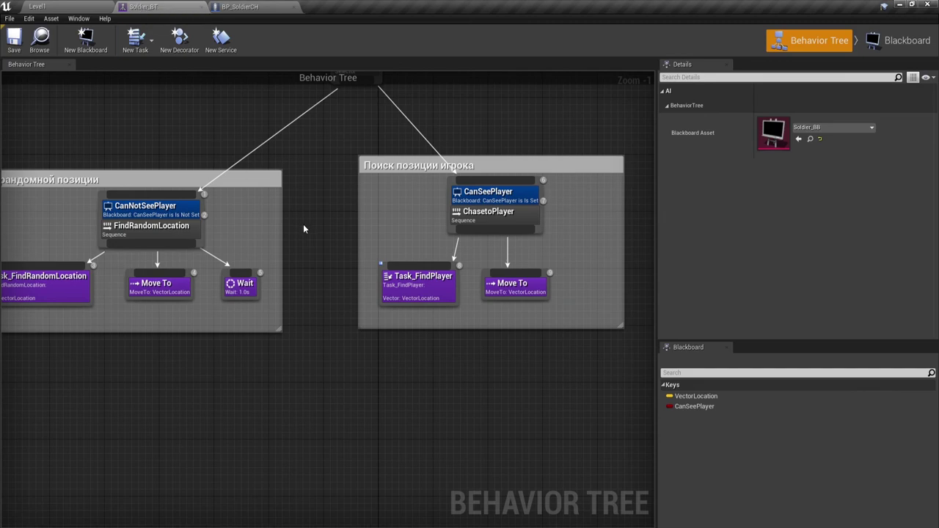
click(242, 287)
text(3)
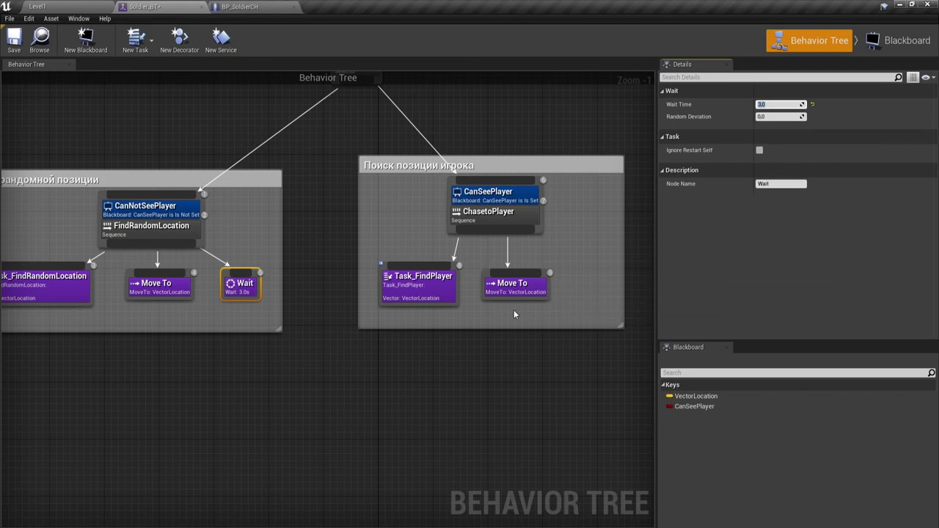
click(418, 285)
drag(493, 193, 500, 195)
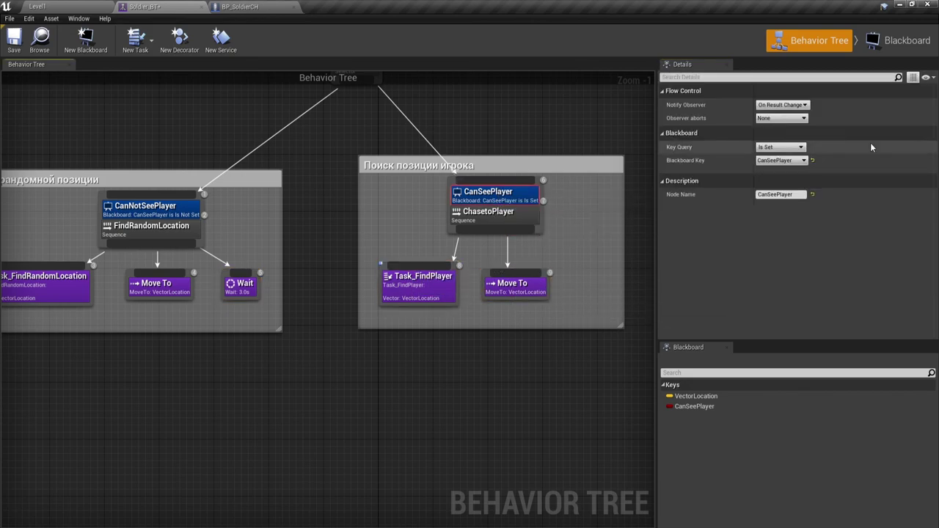
click(162, 213)
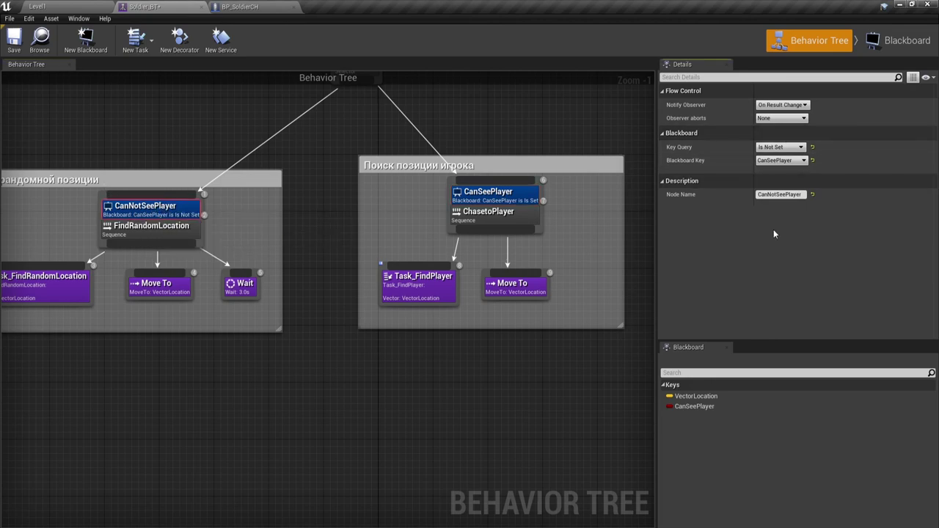
scroll(343, 180, down, 2)
scroll(353, 191, down, 3)
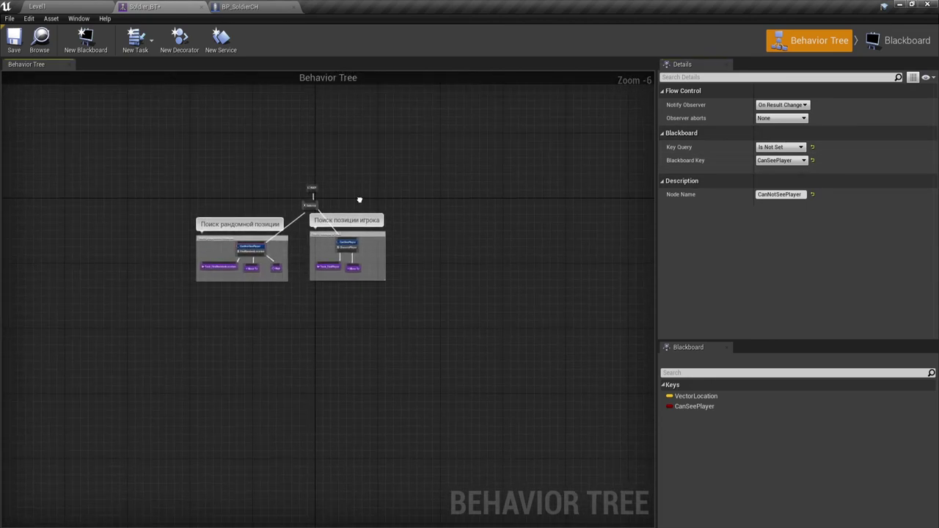
scroll(336, 212, up, 3)
Step: Shift ROOT and Selector slightly left and nudge the chase Move To right
right_drag(356, 202, 446, 179)
drag(448, 182, 331, 104)
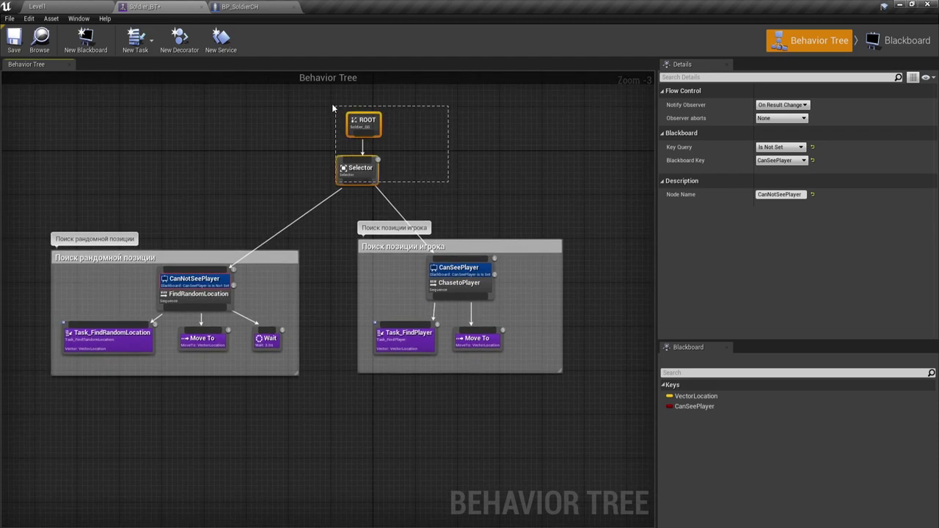
drag(369, 134, 338, 134)
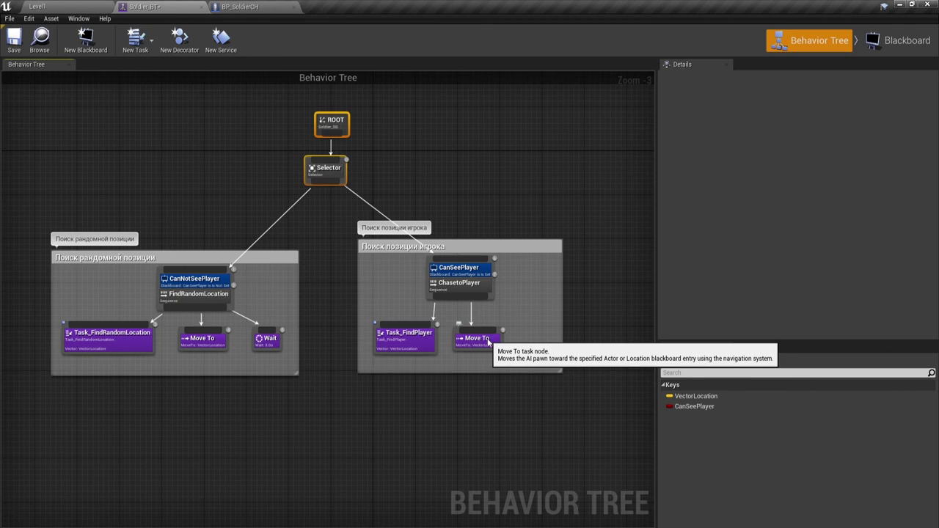
drag(489, 342, 508, 337)
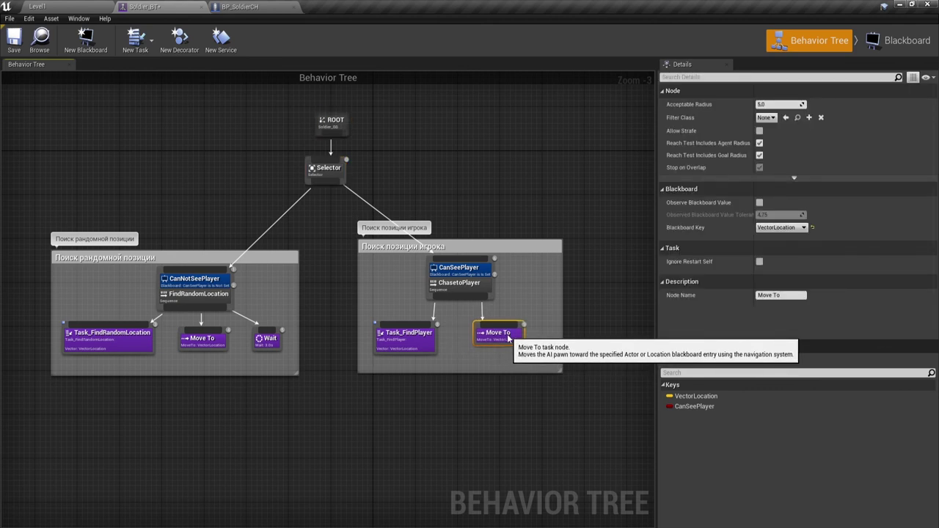
click(531, 152)
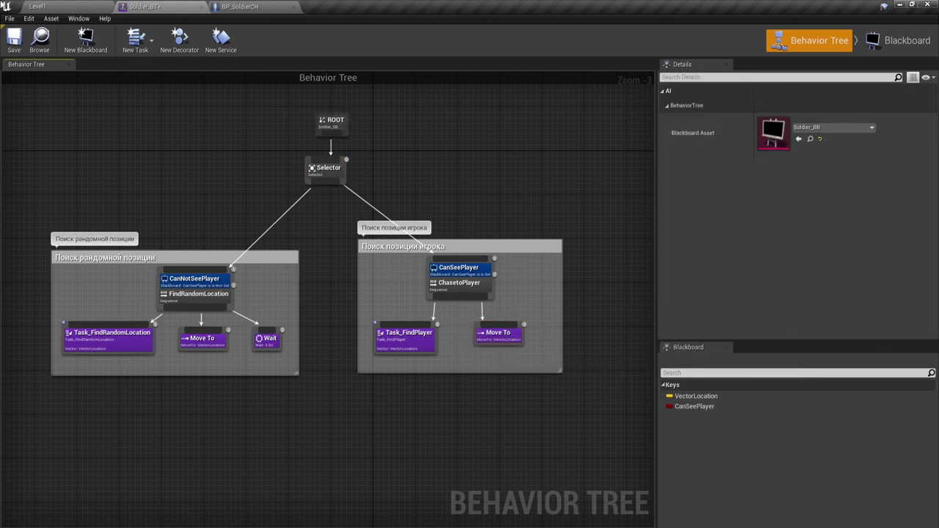